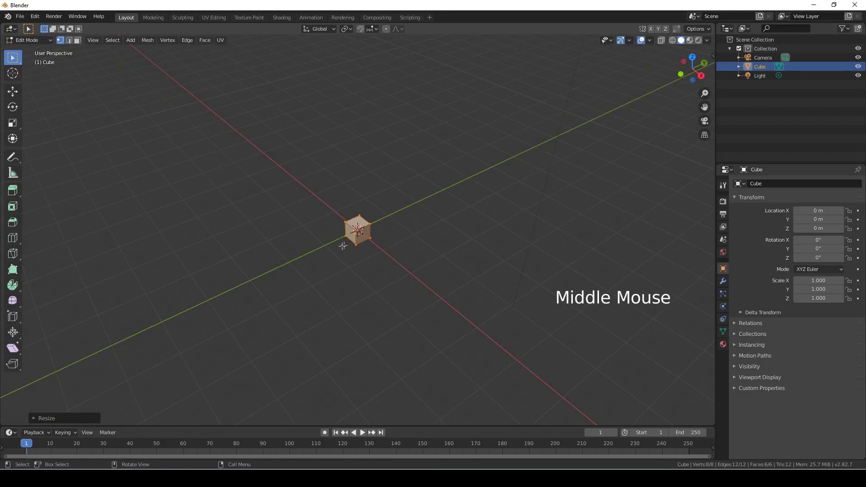
- Narrow the cube along the Y axis, and stretch it along X by about 16.7 into a long thin beam
{"action": "key", "text": "s"}
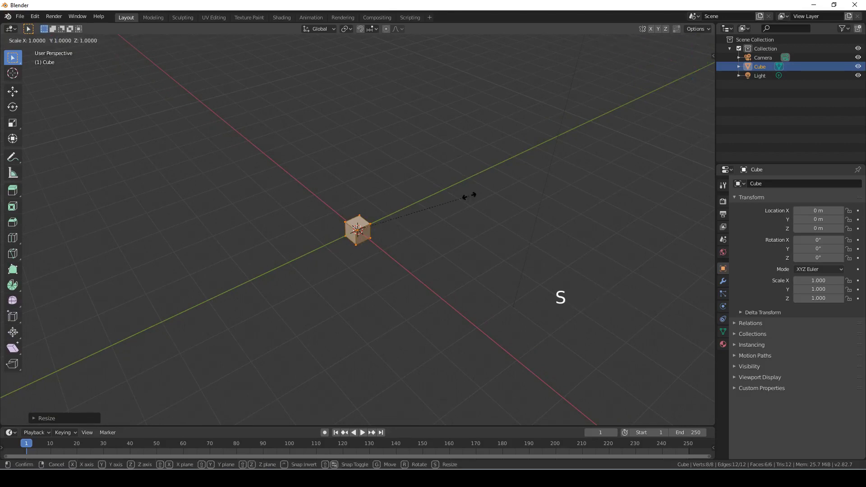
{"action": "key", "text": "y"}
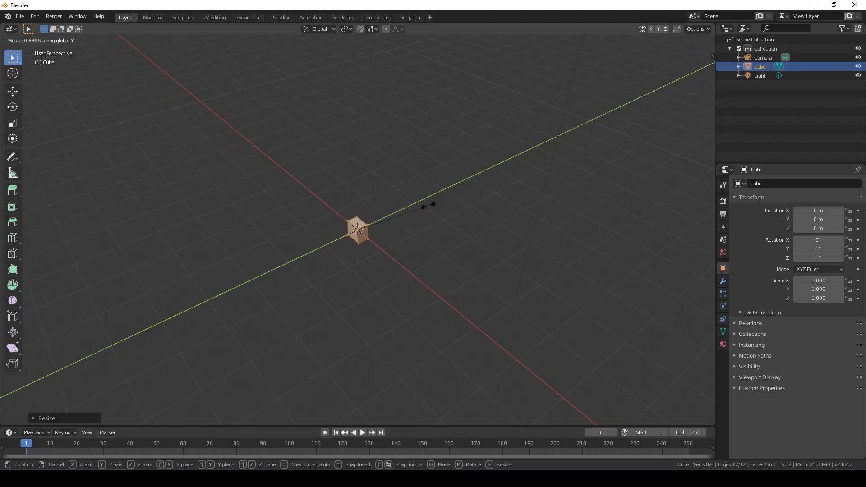
{"action": "left_click", "coordinate": [403, 212]}
{"action": "middle_click_drag", "start_coordinate": [391, 236], "coordinate": [406, 236]}
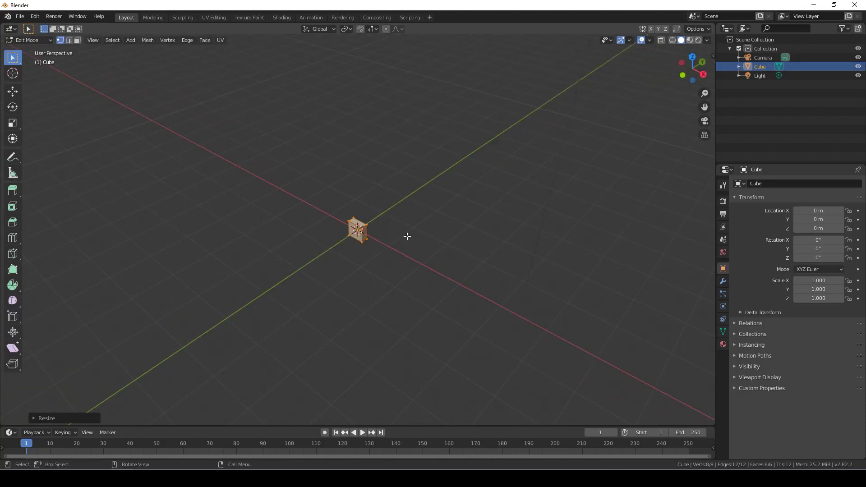
{"action": "key", "text": "s"}
{"action": "key", "text": "x"}
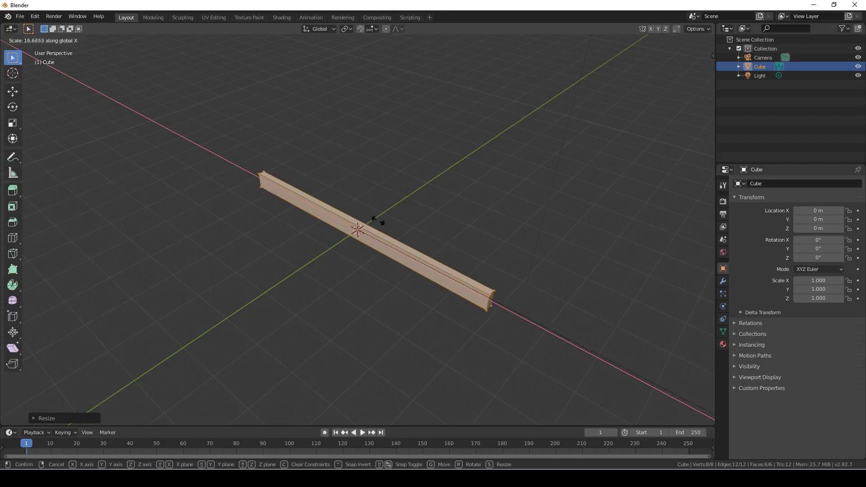
{"action": "left_click", "coordinate": [396, 231]}
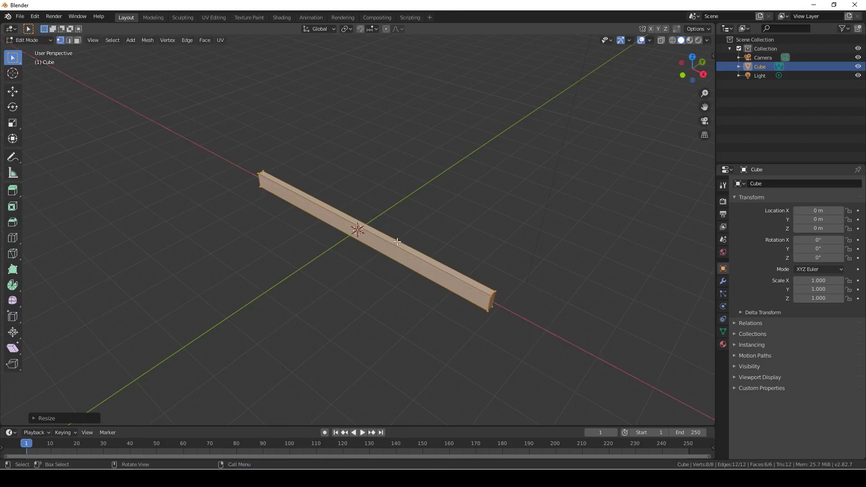
- Duplicate the whole beam within the same mesh, leaving the copy at the original position
{"action": "middle_click_drag", "start_coordinate": [397, 242], "coordinate": [336, 237]}
{"action": "key", "text": "shift"}
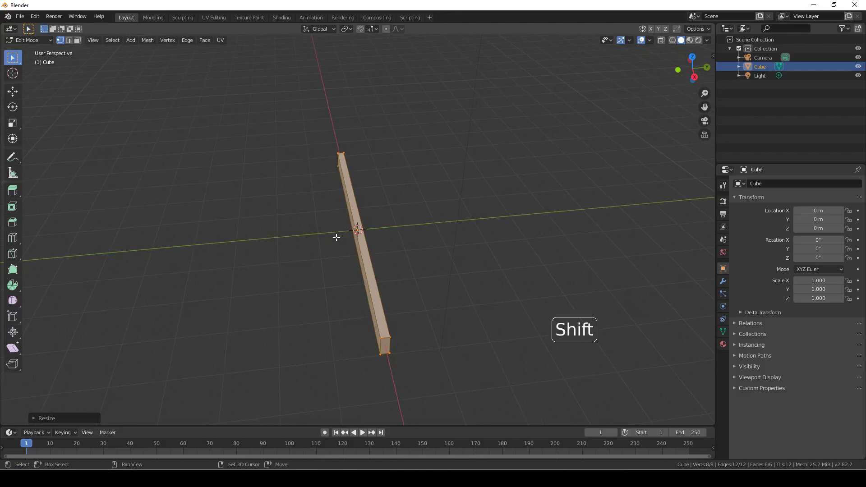
{"action": "key", "text": "shift+d"}
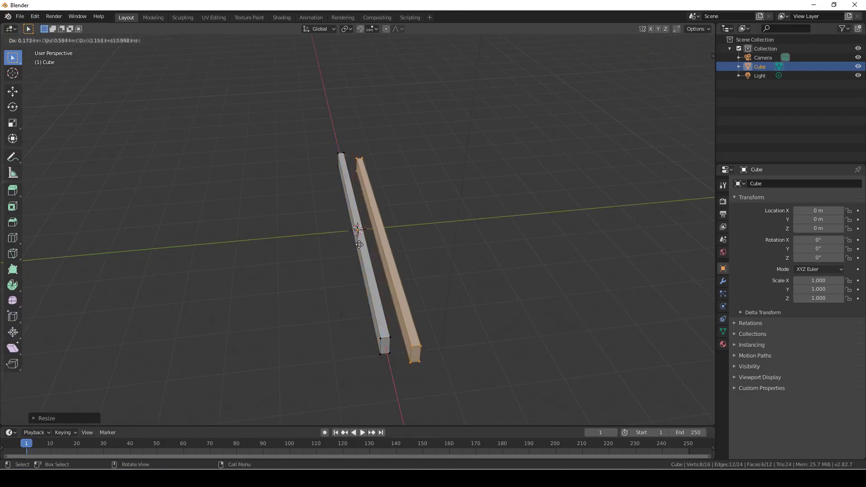
{"action": "right_click", "coordinate": [335, 230]}
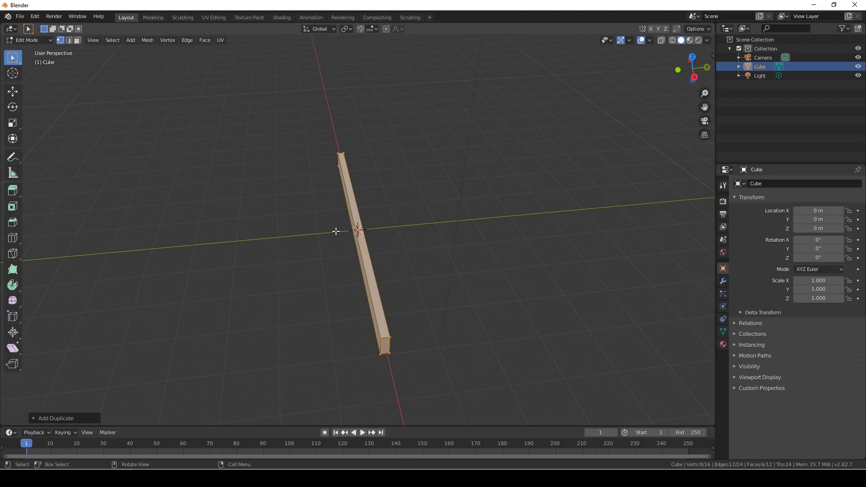
- Try moving the duplicated beam along the Y axis without snapping, and undo the move
{"action": "key", "text": "g"}
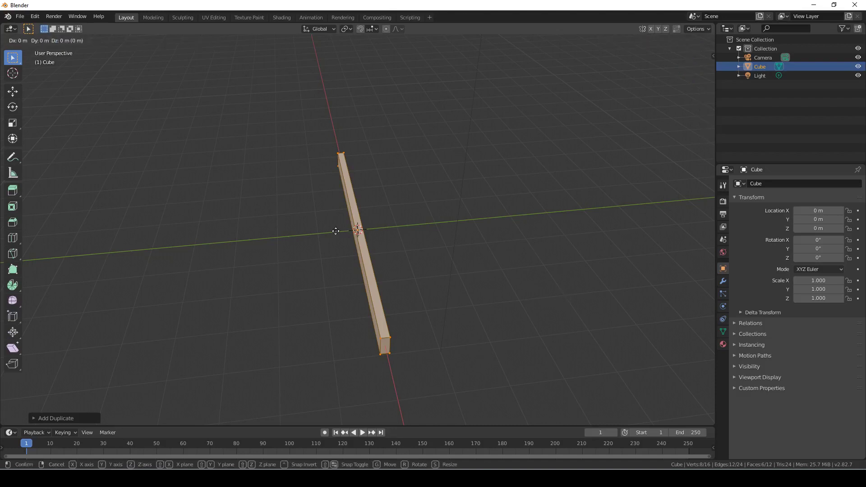
{"action": "key", "text": "y"}
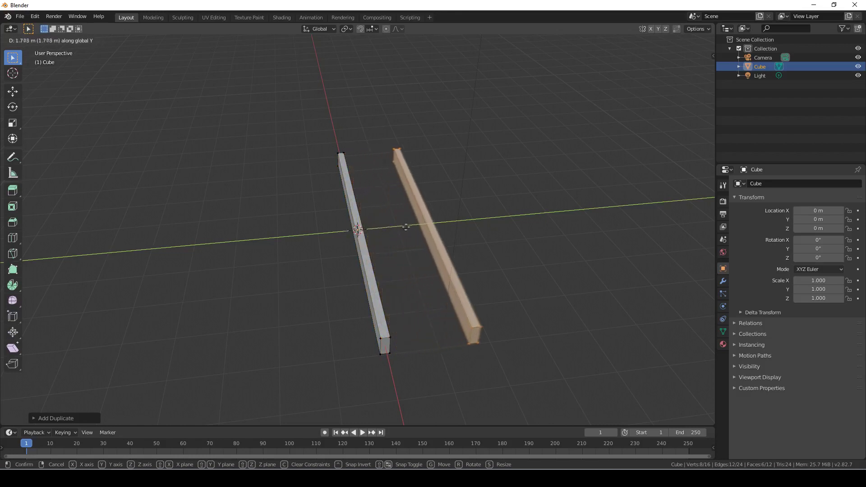
{"action": "left_click", "coordinate": [455, 224]}
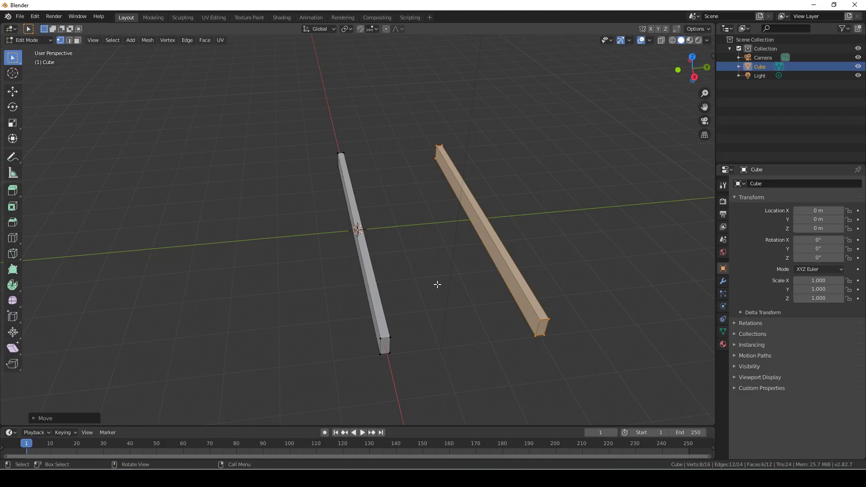
{"action": "key", "text": "ctrl+z"}
- Move the duplicated beam about 3 m along the Y axis, snapped to whole increments, parallel to the first beam
{"action": "key", "text": "g"}
{"action": "key", "text": "y"}
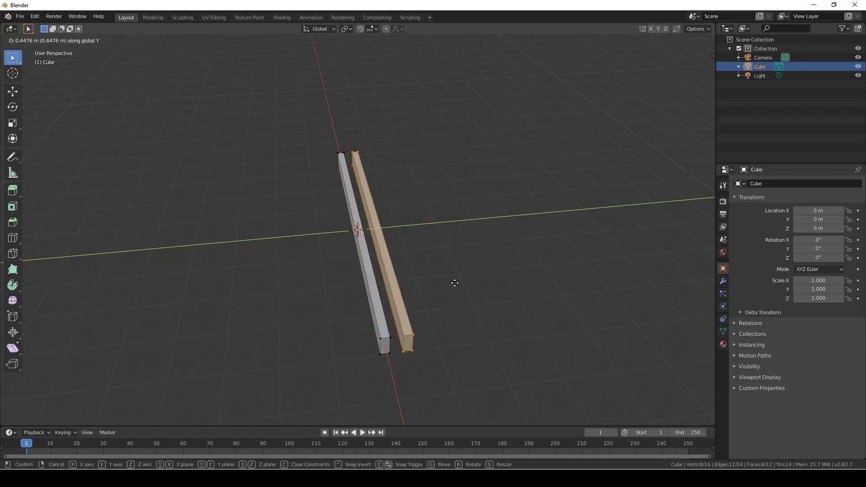
{"action": "key", "text": "ctrl"}
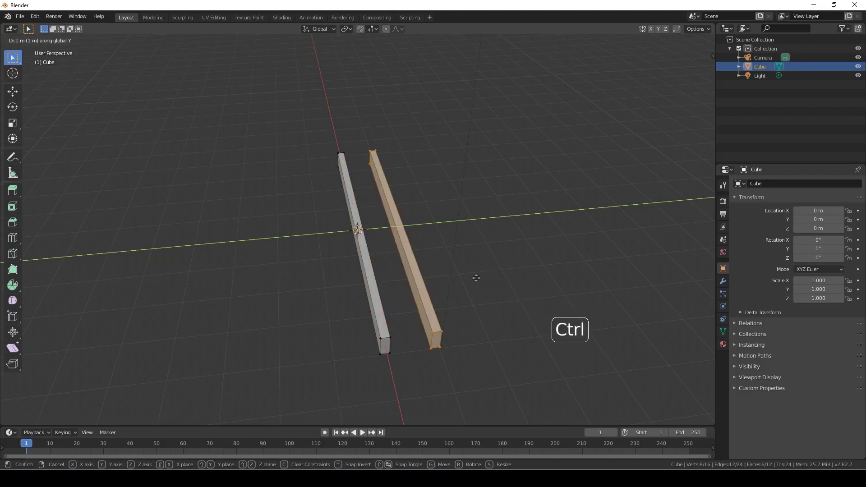
{"action": "left_click", "coordinate": [547, 272]}
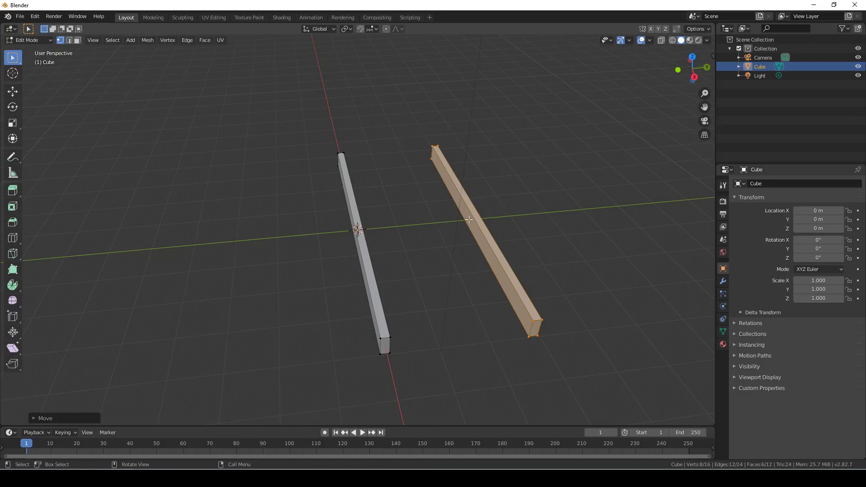
- Add a new cube mesh as a separate object from the beams and put it in Edit Mode
{"action": "key", "text": "Tab"}
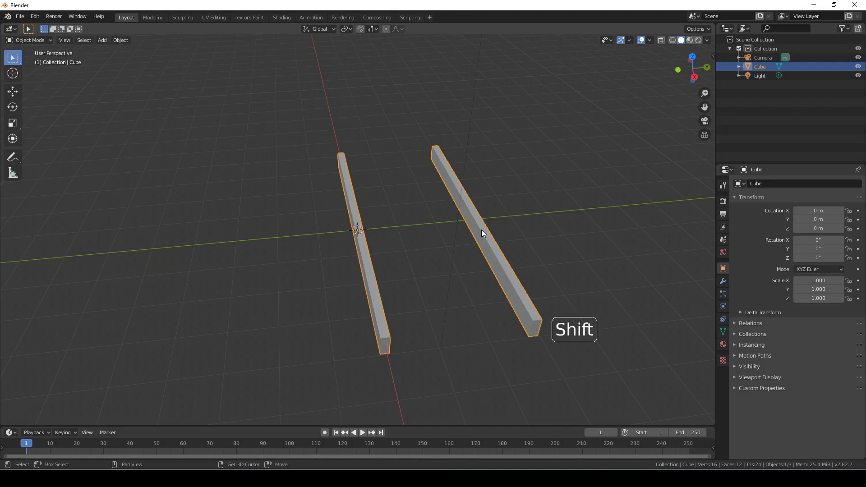
{"action": "key", "text": "shift+a"}
{"action": "mouse_move", "coordinate": [481, 229]}
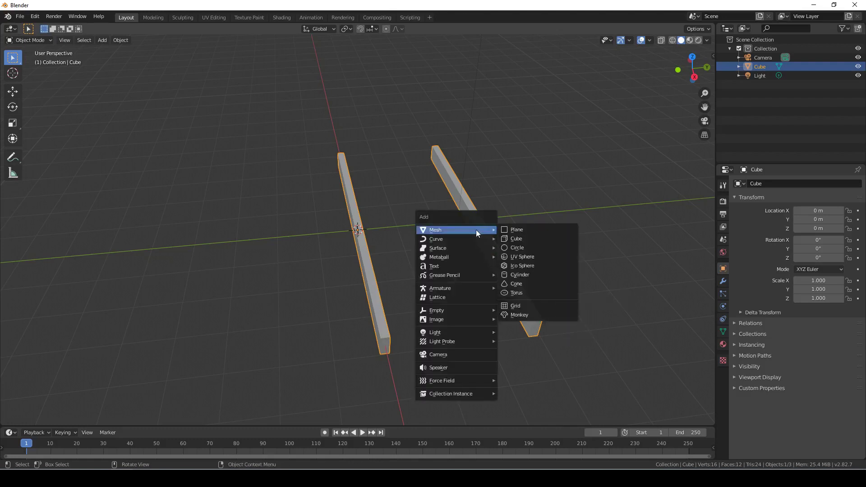
{"action": "left_click", "coordinate": [521, 238]}
{"action": "middle_click_drag", "start_coordinate": [415, 256], "coordinate": [582, 251]}
{"action": "key", "text": "Tab"}
{"action": "key", "text": "Tab"}
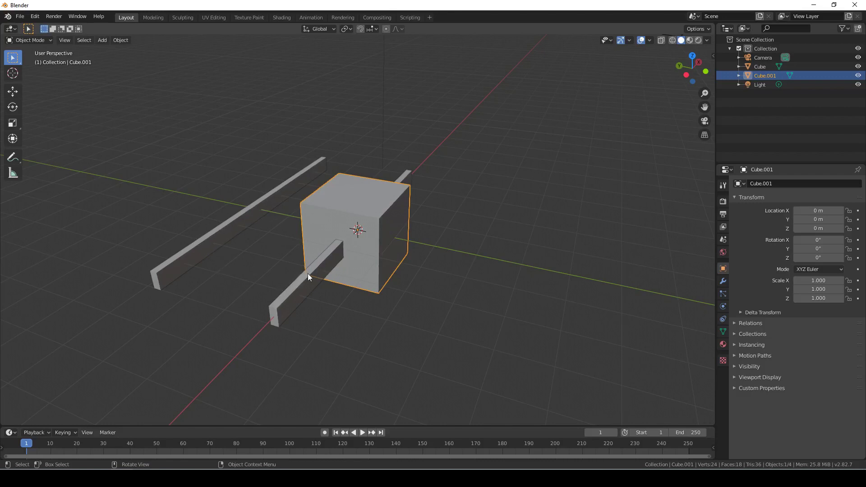
{"action": "key", "text": "Tab"}
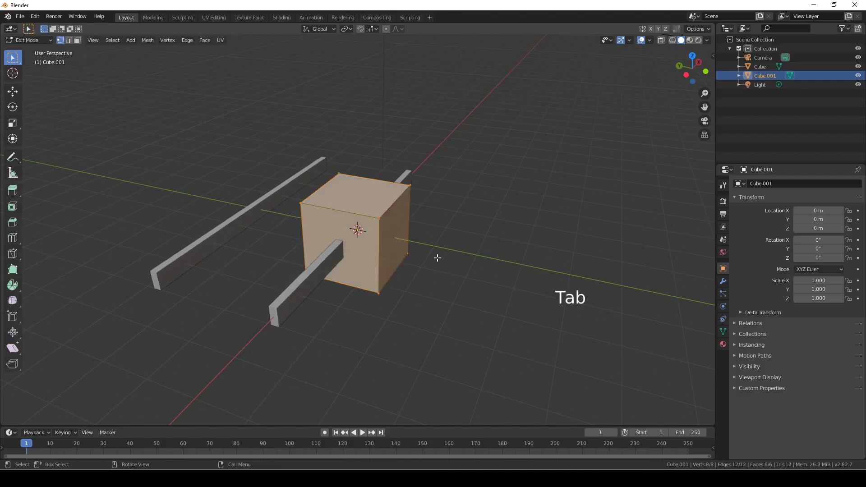
- Flatten the new cube along Z to about 0.04 and narrow it along X to form a thin plank
{"action": "key", "text": "s"}
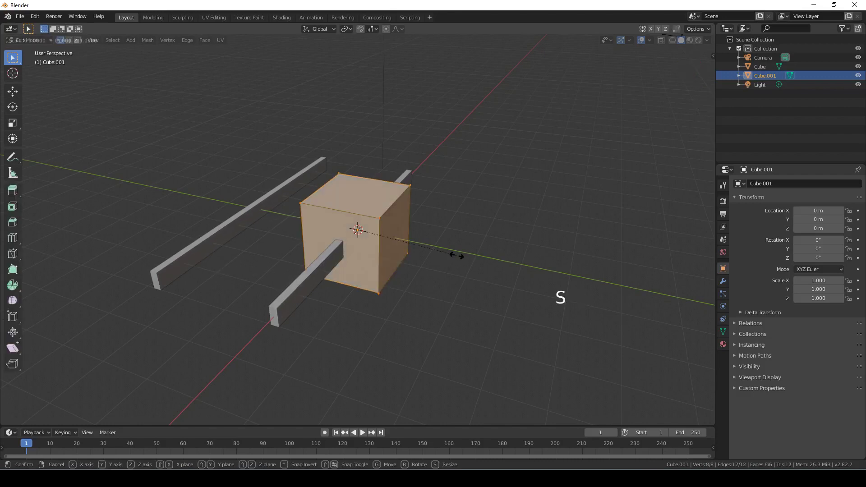
{"action": "key", "text": "z"}
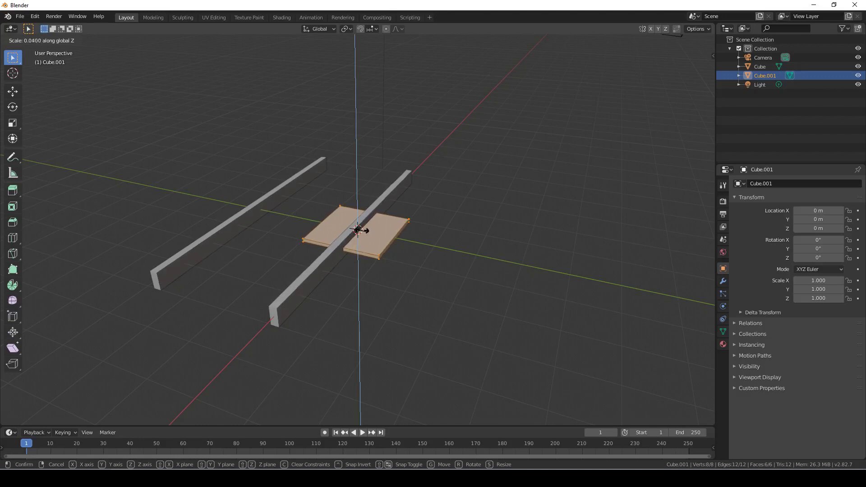
{"action": "left_click", "coordinate": [358, 230]}
{"action": "middle_click_drag", "start_coordinate": [394, 243], "coordinate": [317, 270]}
{"action": "key", "text": "s"}
{"action": "key", "text": "x"}
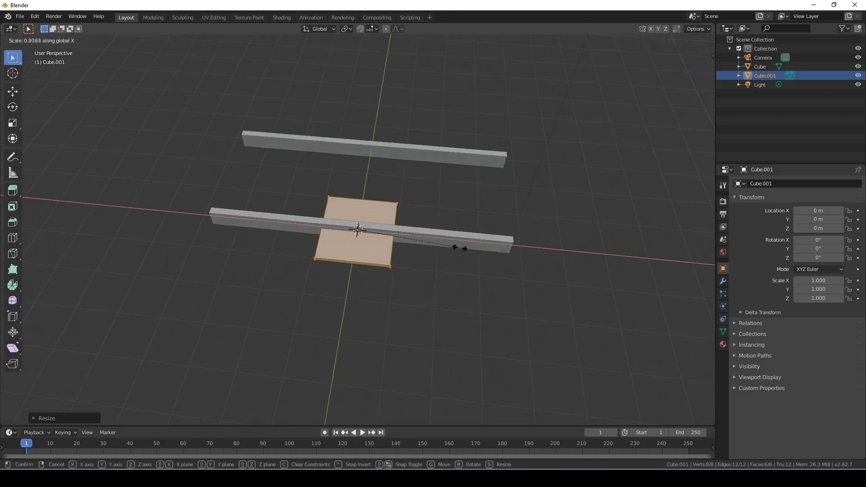
{"action": "left_click", "coordinate": [392, 233]}
- In top view, move the plank with snapping about -3.5 m in X and 1.5 m in Y, between the beams' ends
{"action": "middle_click_drag", "start_coordinate": [553, 270], "coordinate": [358, 243]}
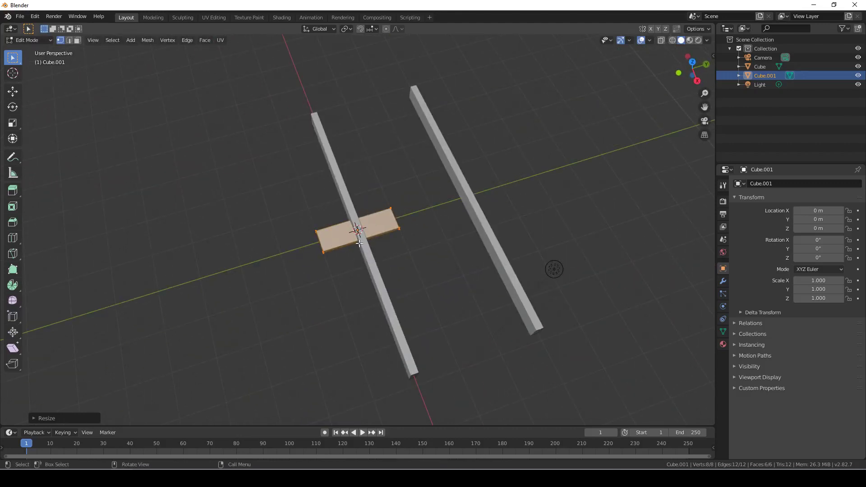
{"action": "key", "text": "KP_7"}
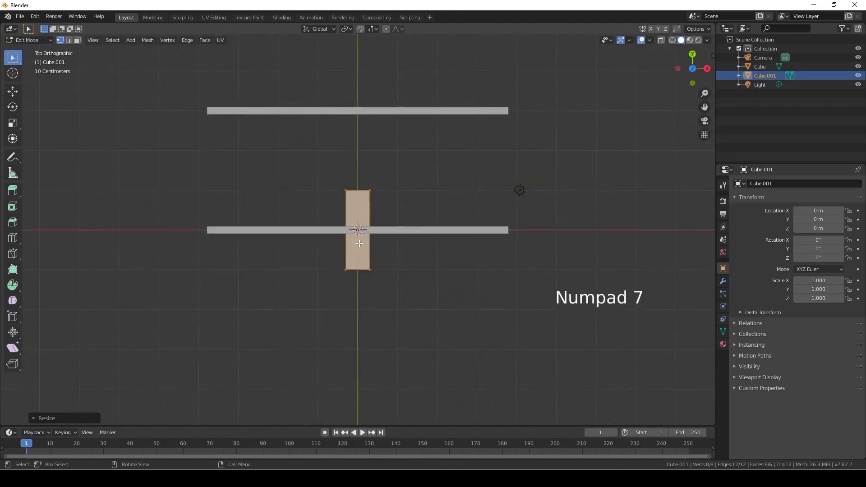
{"action": "key", "text": "g"}
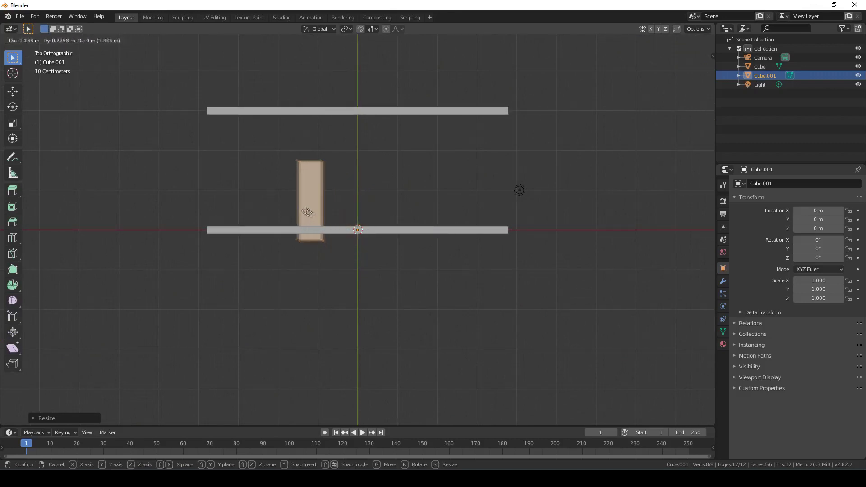
{"action": "key", "text": "ctrl"}
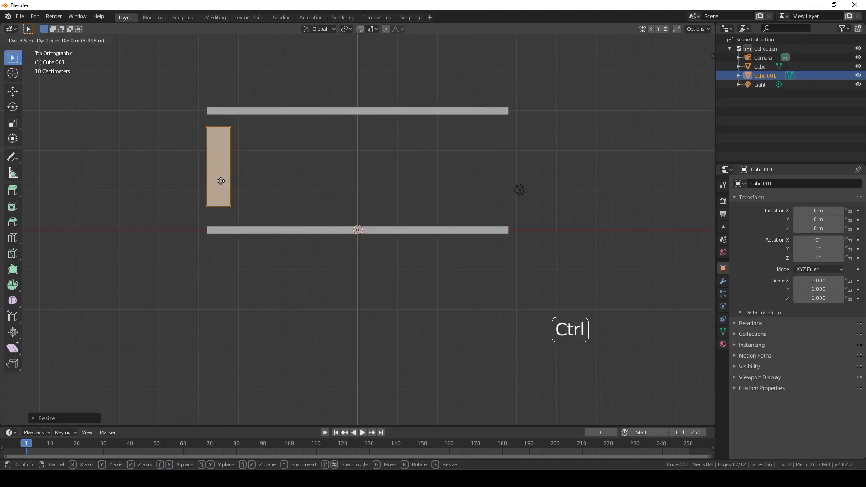
{"action": "left_click", "coordinate": [220, 185], "text": "ctrl"}
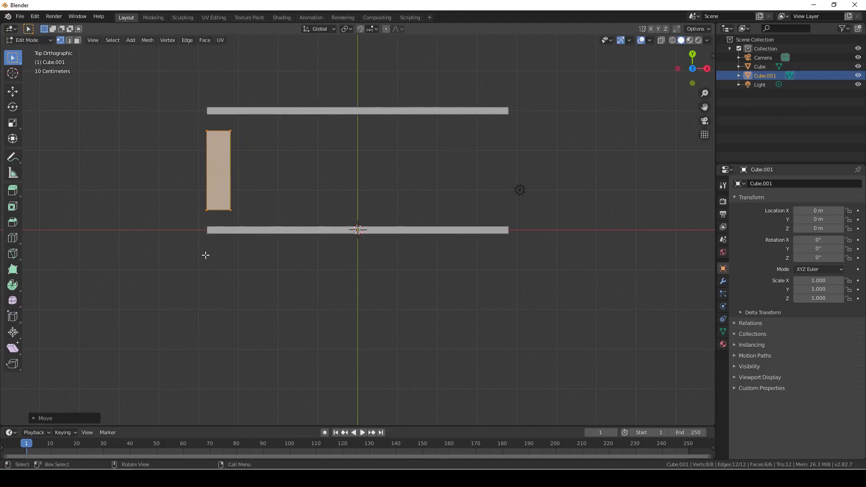
- Scale the plank along the Y axis by about 1.61 so it spans both beams
{"action": "middle_click_drag", "start_coordinate": [205, 254], "coordinate": [344, 356]}
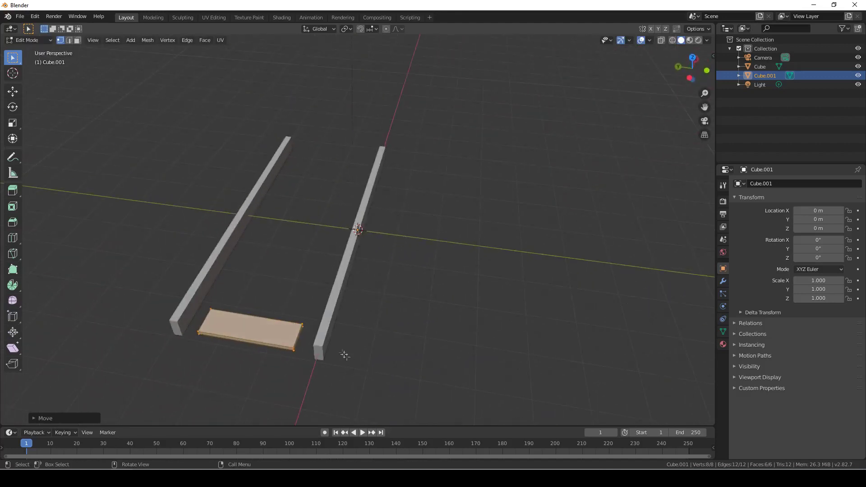
{"action": "key", "text": "s"}
{"action": "key", "text": "y"}
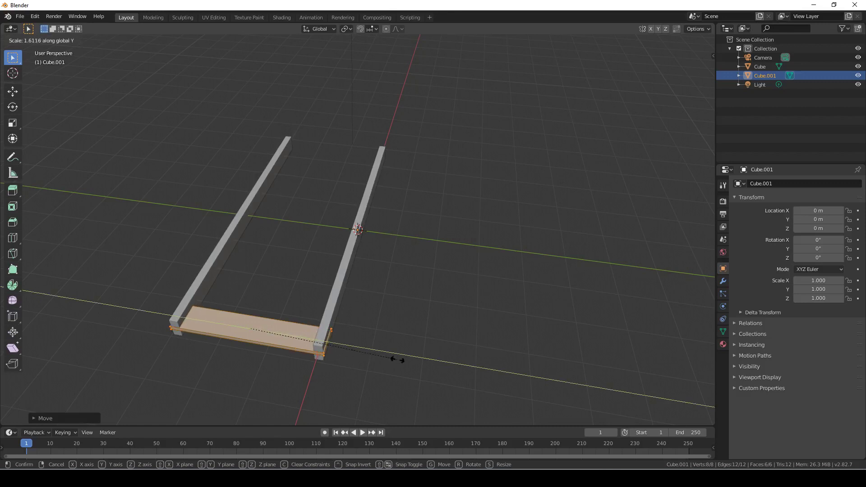
{"action": "left_click", "coordinate": [397, 359]}
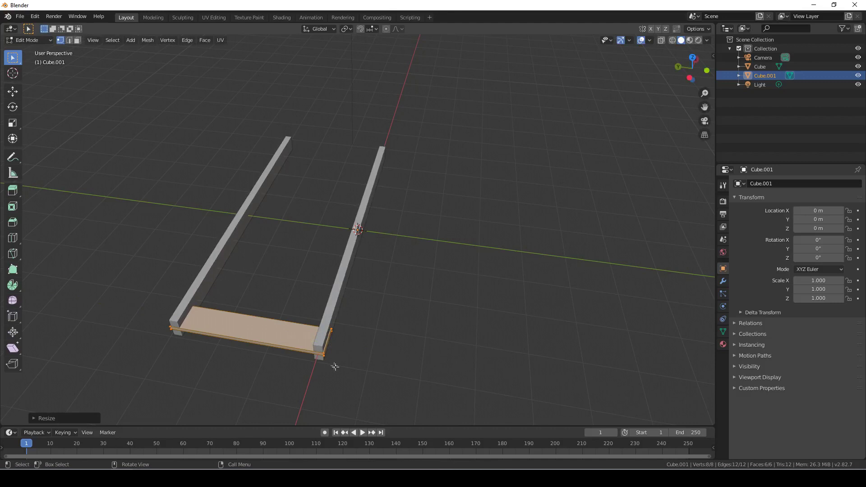
- Raise the plank about 0.4 m along the Z axis to the top of the beams
{"action": "middle_click_drag", "start_coordinate": [332, 362], "coordinate": [316, 275]}
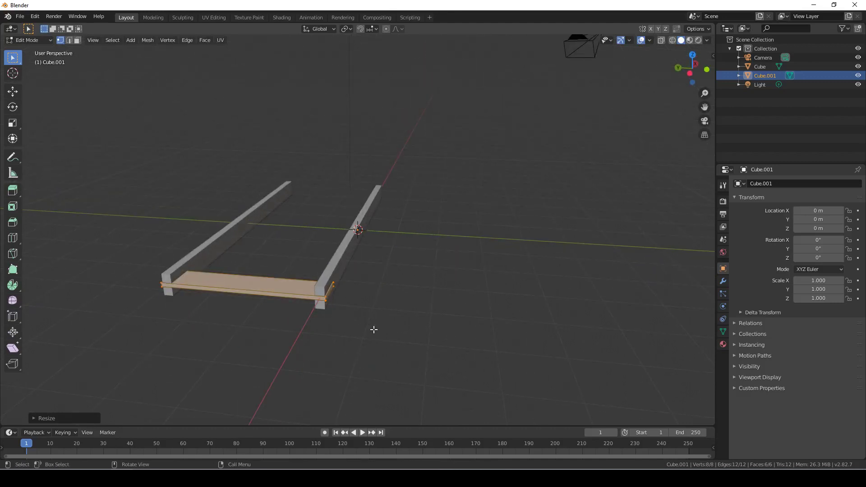
{"action": "key", "text": "g"}
{"action": "key", "text": "z"}
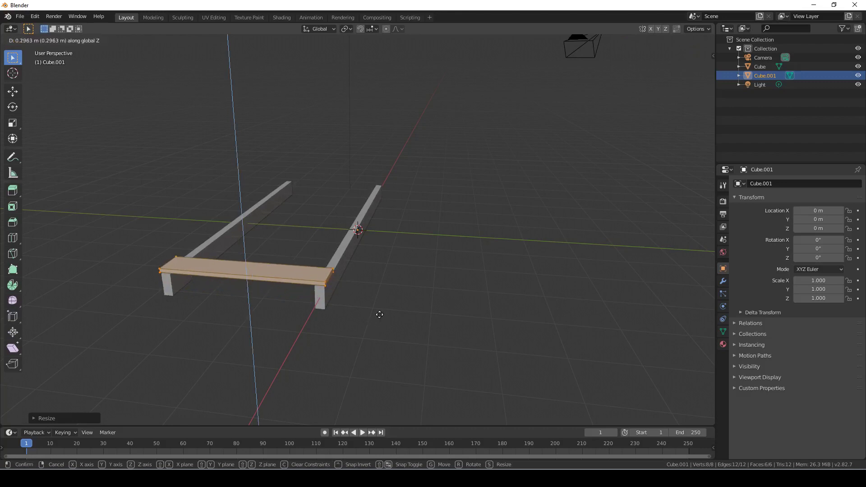
{"action": "key", "text": "shift"}
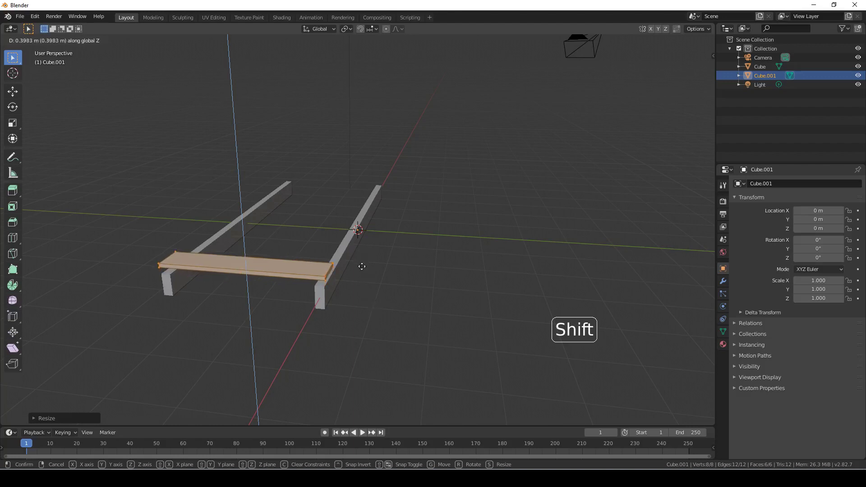
{"action": "left_click", "coordinate": [367, 318]}
- Lower the plank about 0.02 m along Z so it rests on the beams, and return to top view
{"action": "scroll", "coordinate": [335, 311], "scroll_direction": "up", "scroll_amount": 5}
{"action": "middle_click_drag", "start_coordinate": [336, 310], "coordinate": [385, 216], "text": "shift"}
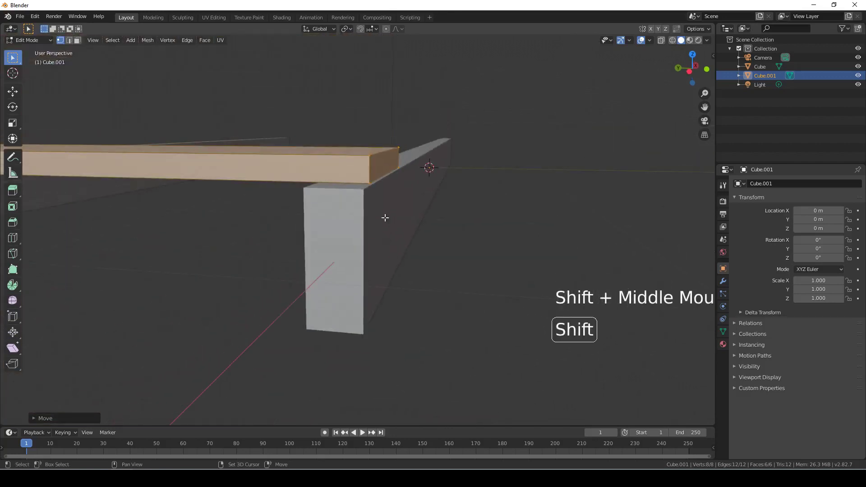
{"action": "key", "text": "g"}
{"action": "key", "text": "z"}
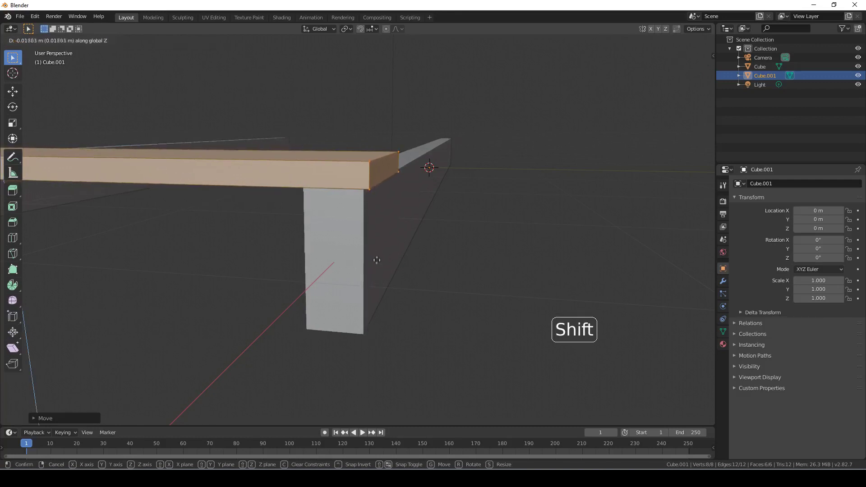
{"action": "left_click", "coordinate": [377, 261]}
{"action": "middle_click_drag", "start_coordinate": [377, 260], "coordinate": [420, 260]}
{"action": "key", "text": "KP_7"}
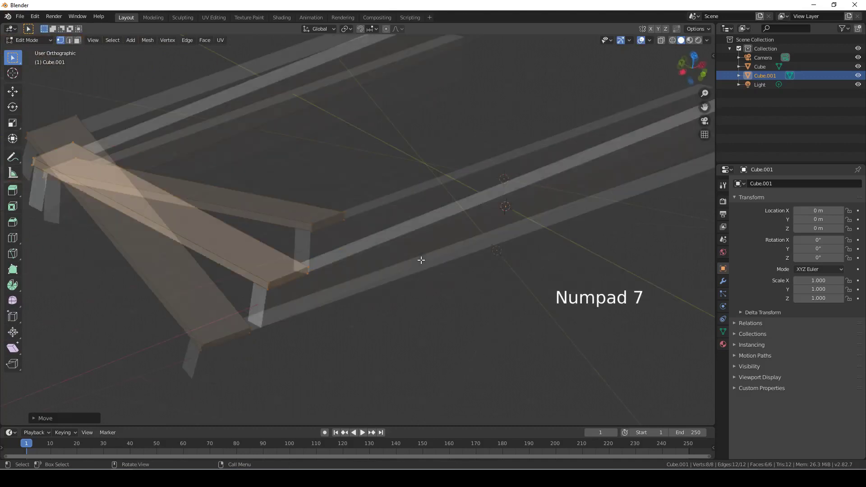
- Add an Array modifier to the plank and set its relative X offset to 1.1 to leave gaps between copies
{"action": "scroll", "coordinate": [418, 263], "scroll_direction": "down", "scroll_amount": 2}
{"action": "middle_click_drag", "start_coordinate": [417, 263], "coordinate": [304, 218], "text": "shift"}
{"action": "scroll", "coordinate": [320, 317], "scroll_direction": "down", "scroll_amount": 1}
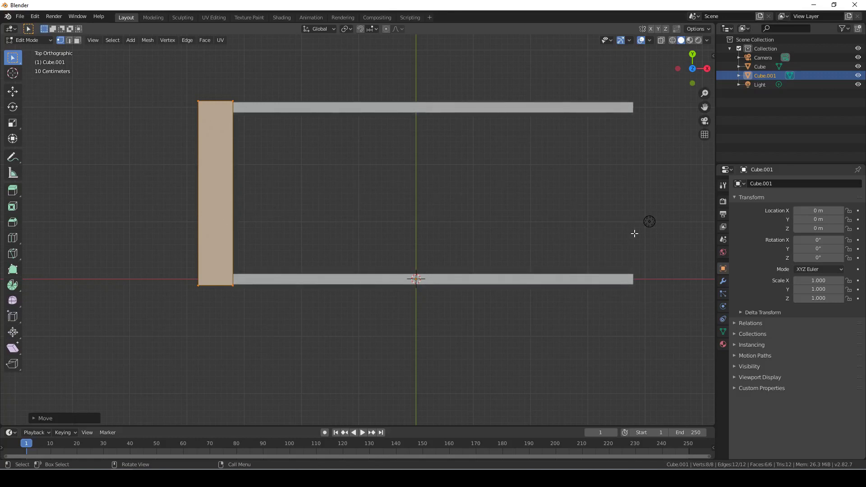
{"action": "left_click", "coordinate": [724, 281]}
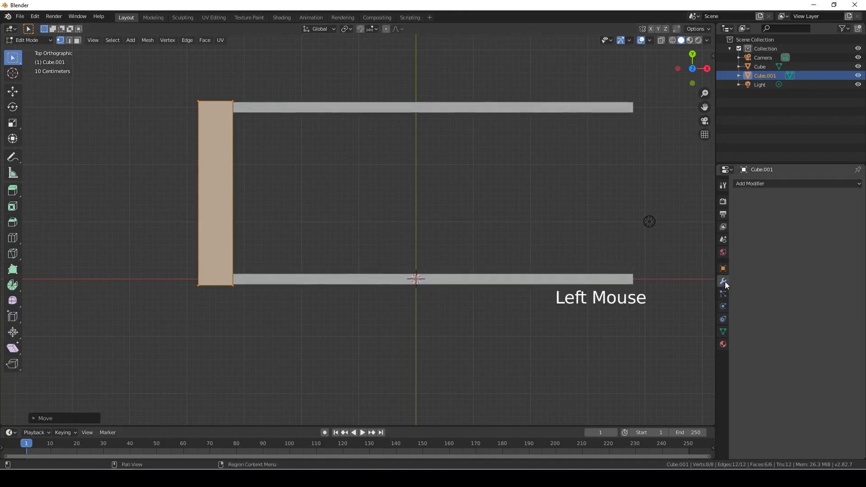
{"action": "left_click", "coordinate": [759, 186]}
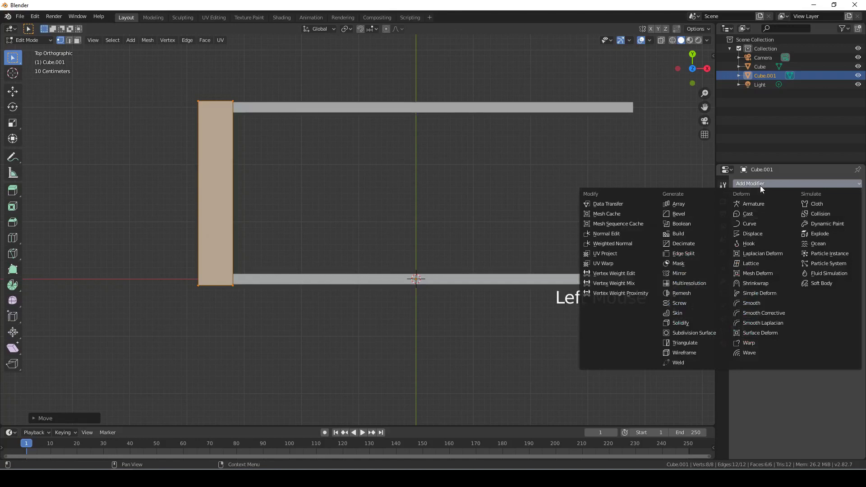
{"action": "left_click", "coordinate": [686, 205]}
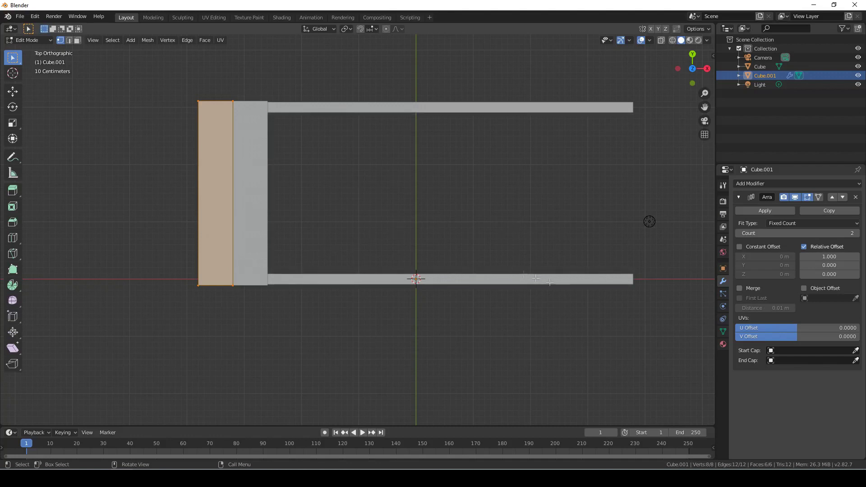
{"action": "left_click_drag", "start_coordinate": [828, 256], "coordinate": [838, 257]}
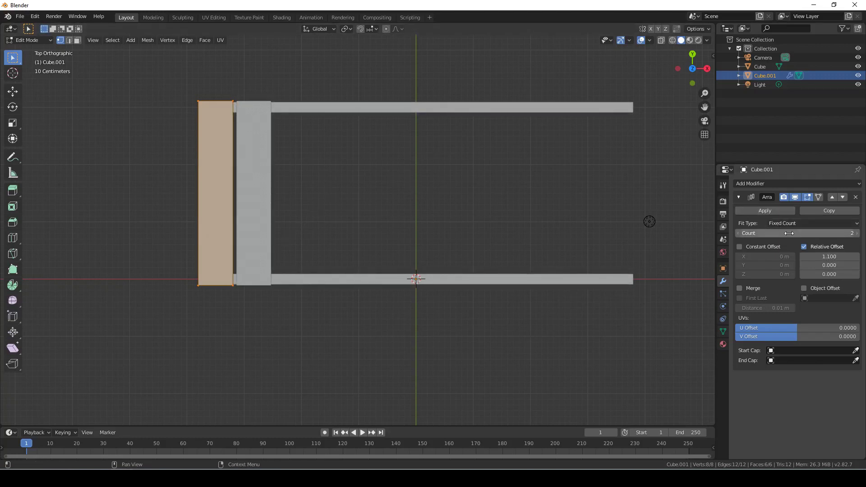
- Raise the Array count to 12 so the planks cover the full length of the beams
{"action": "left_click", "coordinate": [856, 233]}
{"action": "left_click", "coordinate": [856, 233]}
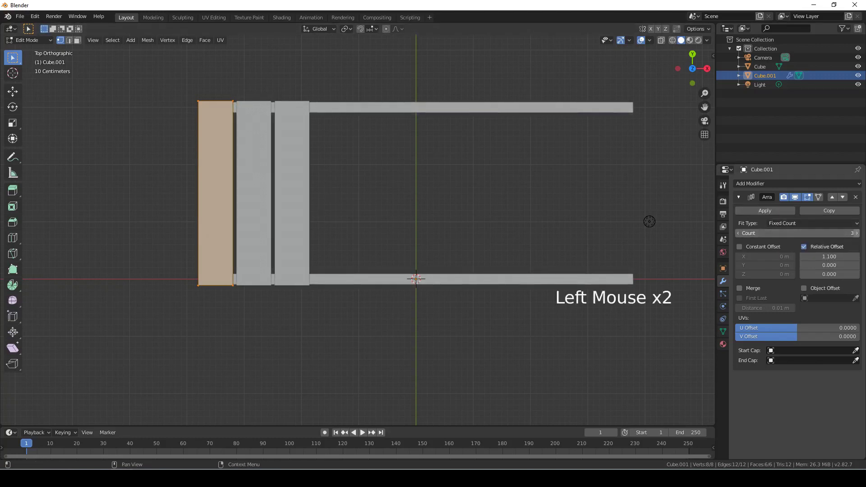
{"action": "left_click", "coordinate": [856, 234]}
{"action": "left_click", "coordinate": [856, 233]}
{"action": "left_click", "coordinate": [856, 233]}
{"action": "left_click", "coordinate": [856, 233]}
{"action": "left_click", "coordinate": [856, 233]}
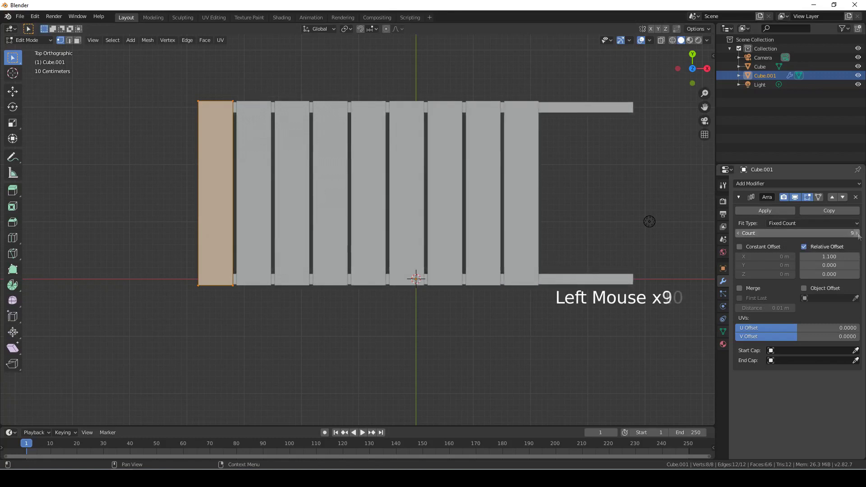
{"action": "left_click", "coordinate": [856, 234]}
{"action": "left_click", "coordinate": [856, 233]}
{"action": "left_click", "coordinate": [856, 233]}
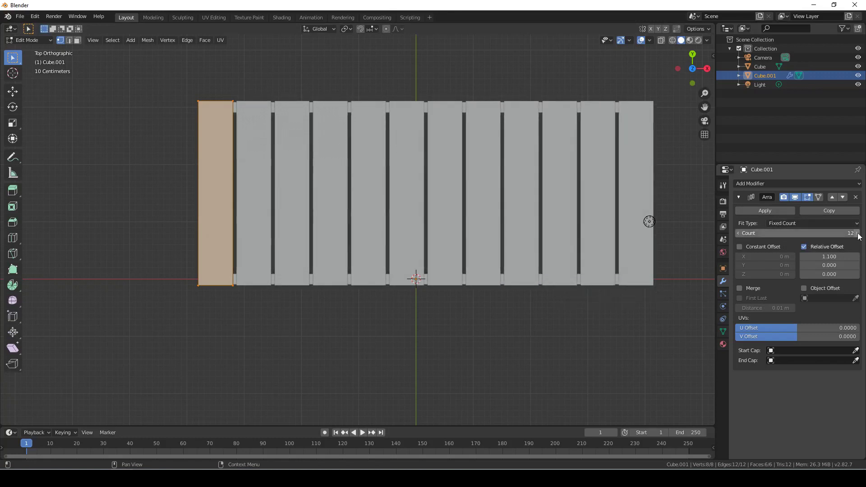
- Add six evenly spaced loop cuts across the width of the first plank without sliding them
{"action": "middle_click_drag", "start_coordinate": [647, 221], "coordinate": [479, 180]}
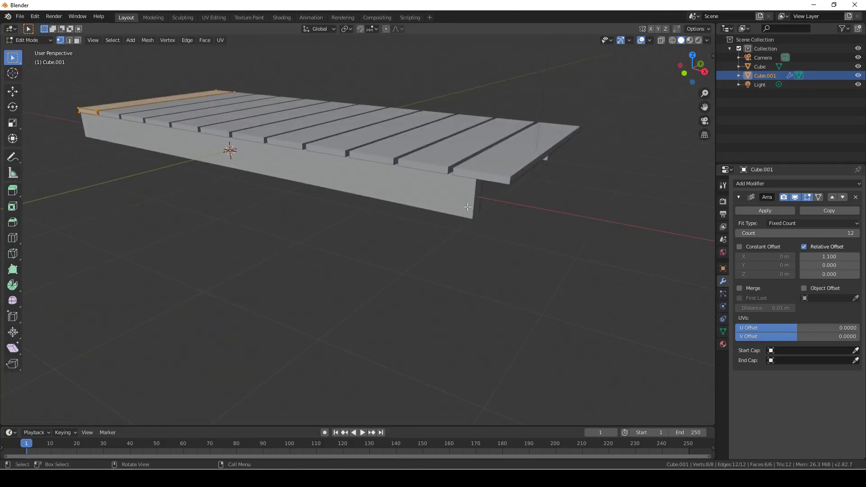
{"action": "middle_click_drag", "start_coordinate": [373, 229], "coordinate": [409, 242]}
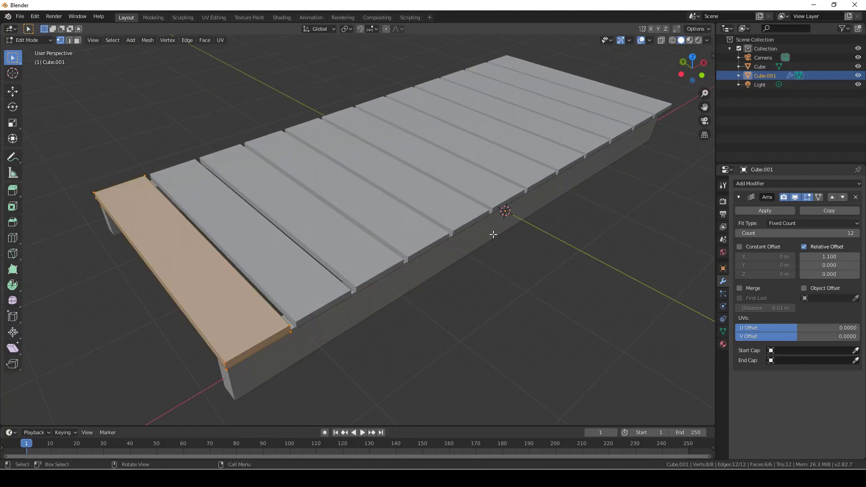
{"action": "middle_click_drag", "start_coordinate": [435, 282], "coordinate": [378, 377], "text": "shift"}
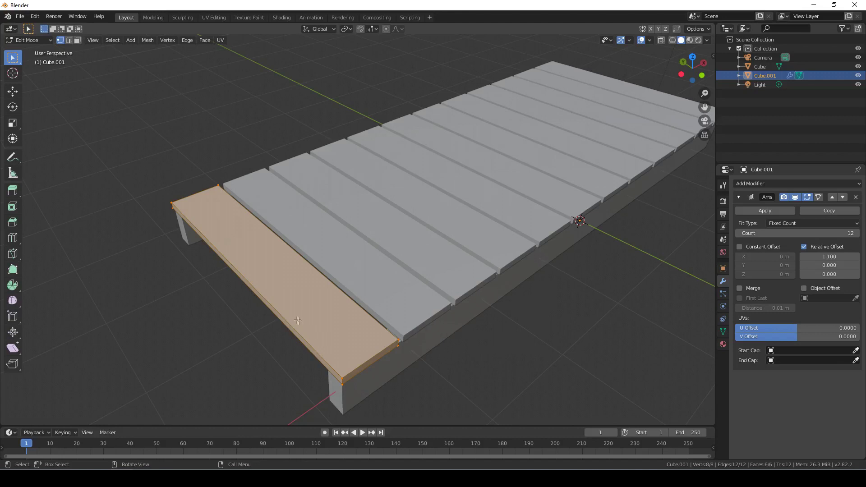
{"action": "key", "text": "ctrl+r"}
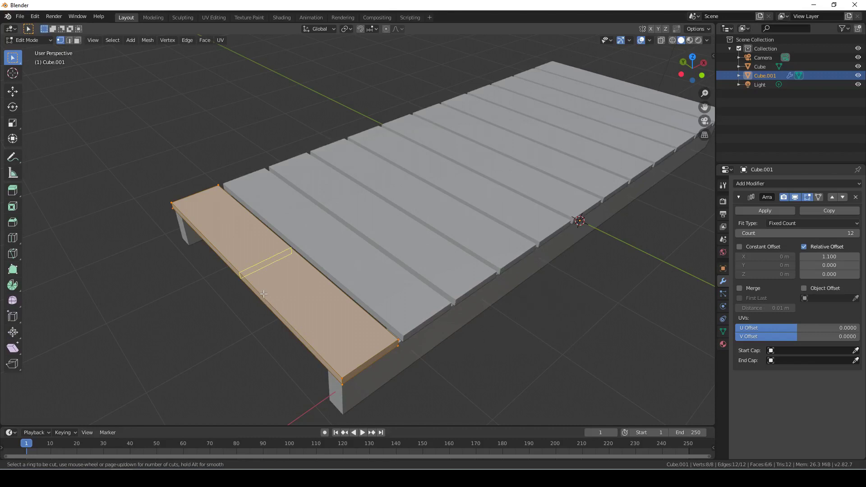
{"action": "scroll", "coordinate": [263, 293], "scroll_direction": "up", "scroll_amount": 4}
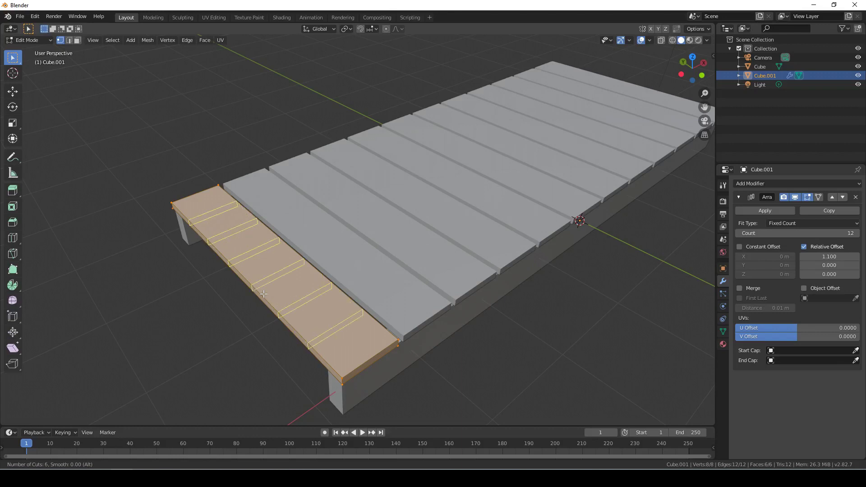
{"action": "left_click", "coordinate": [264, 294]}
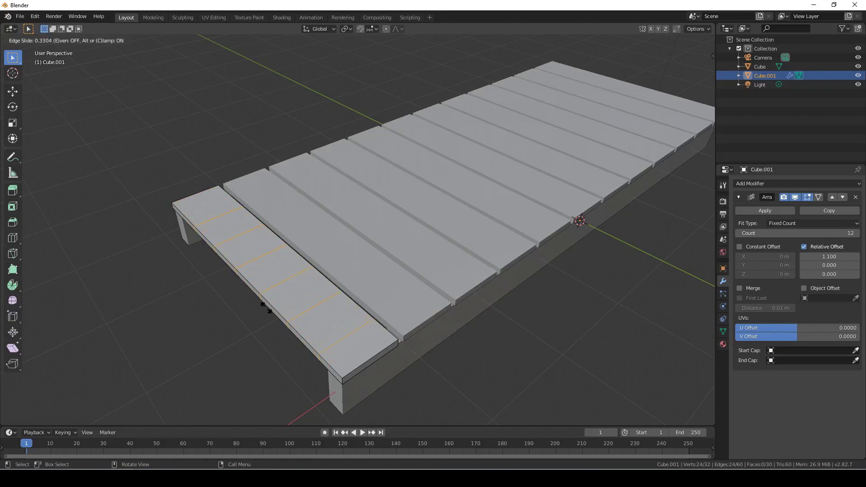
{"action": "left_click", "coordinate": [246, 290]}
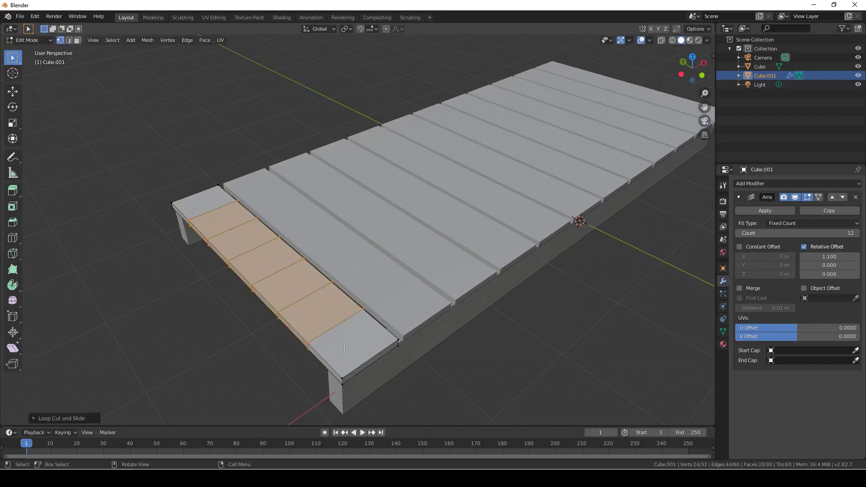
- Add three evenly spaced loop cuts running lengthwise along the first plank, without sliding them
{"action": "key", "text": "ctrl"}
{"action": "key", "text": "ctrl+r"}
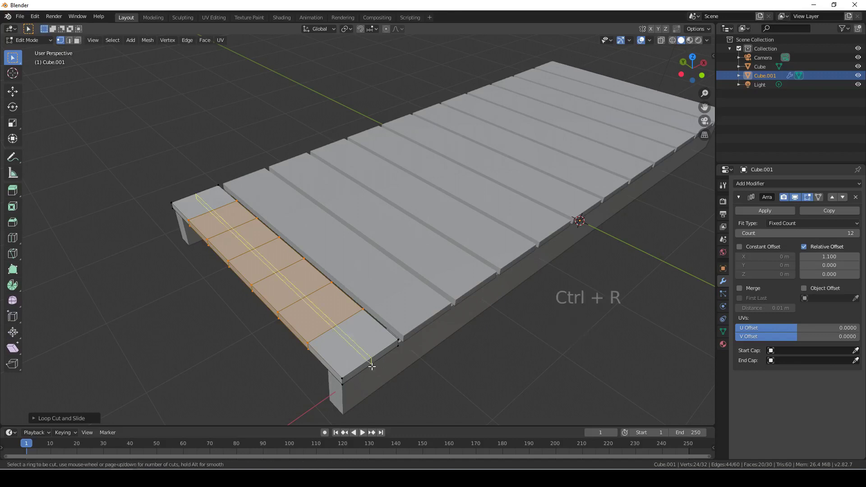
{"action": "scroll", "coordinate": [371, 366], "scroll_direction": "up", "scroll_amount": 2}
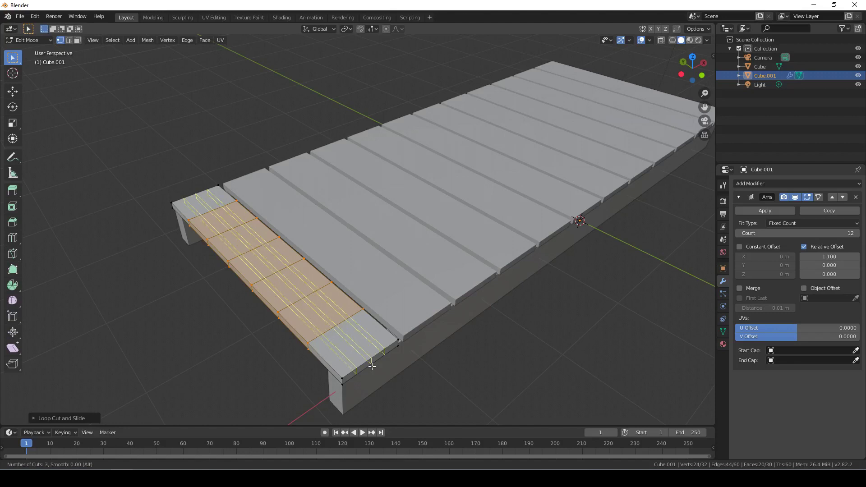
{"action": "left_click", "coordinate": [372, 366]}
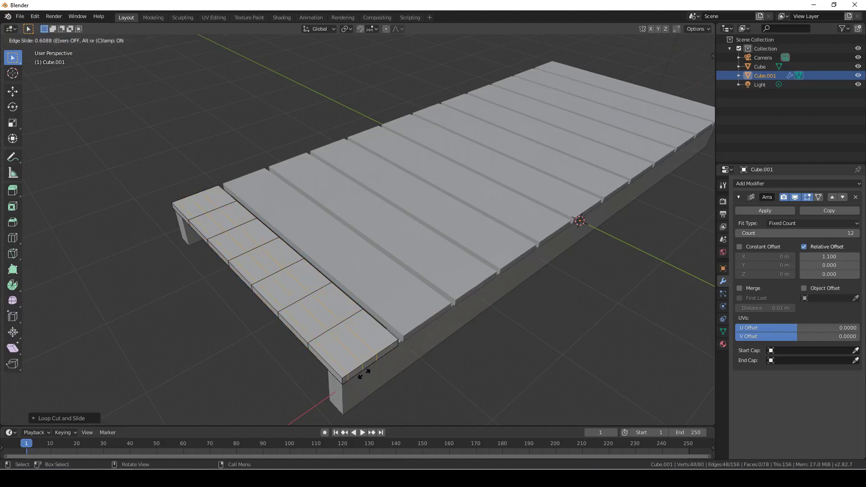
{"action": "left_click", "coordinate": [389, 362]}
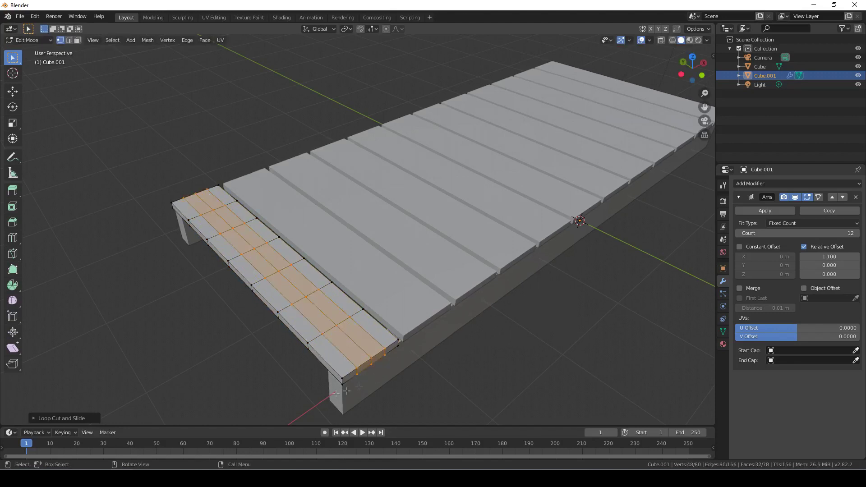
- Place the 3D cursor on the first plank's top surface, near its outer corner above the beam at Y 0
{"action": "middle_click_drag", "start_coordinate": [309, 393], "coordinate": [365, 363]}
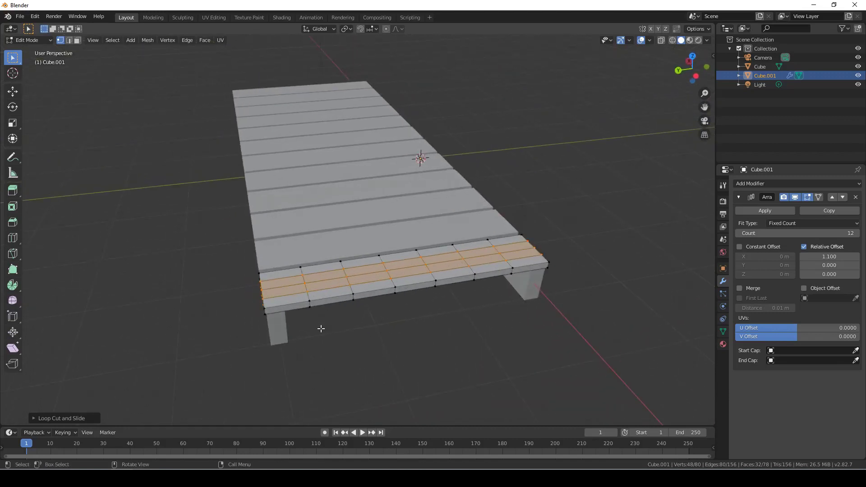
{"action": "key", "text": "Tab"}
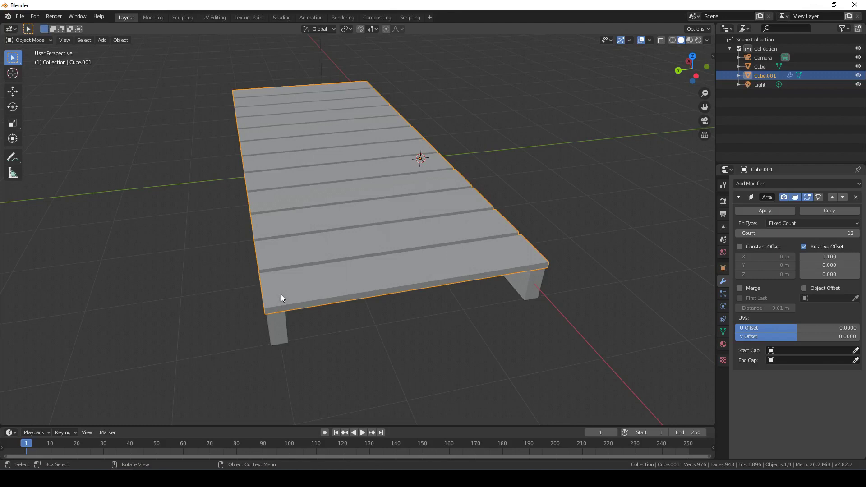
{"action": "key", "text": "Tab"}
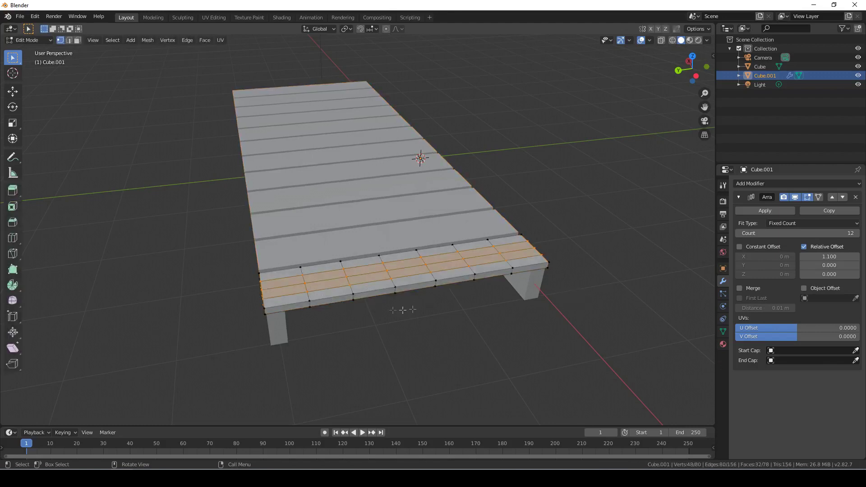
{"action": "left_click", "coordinate": [12, 74]}
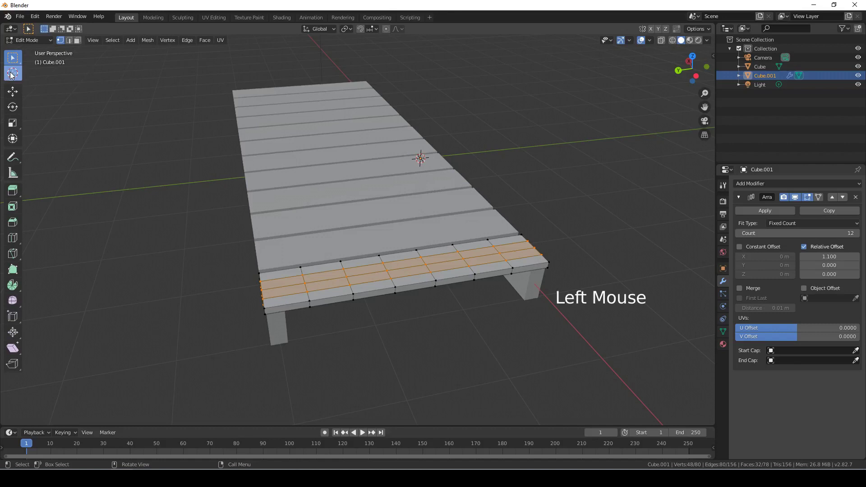
{"action": "left_click", "coordinate": [536, 260]}
- Add a mesh circle at the 3D cursor and set it to 8 vertices
{"action": "middle_click_drag", "start_coordinate": [518, 296], "coordinate": [478, 297]}
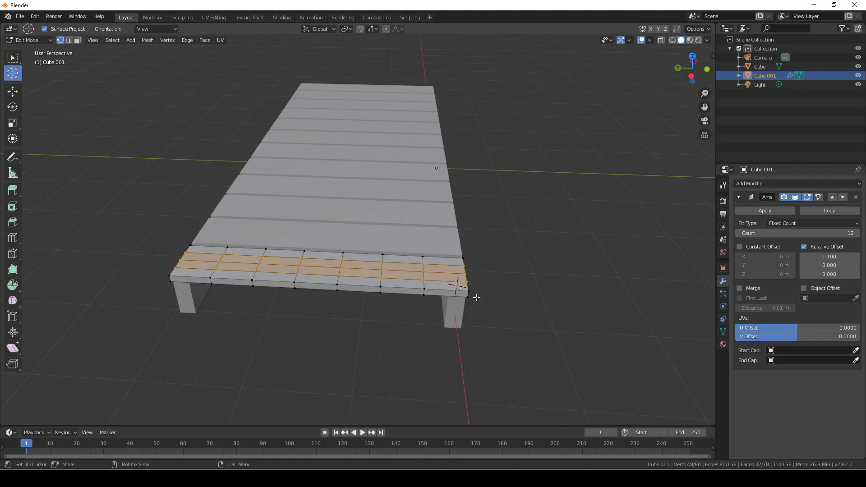
{"action": "key", "text": "shift+a"}
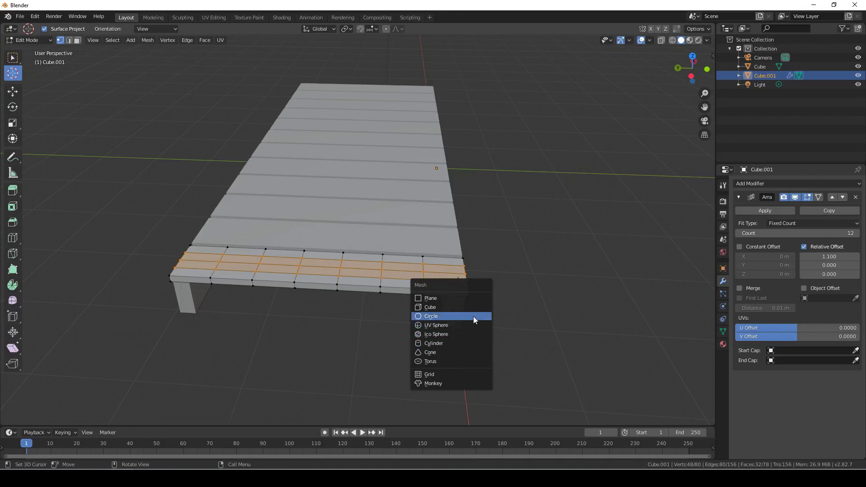
{"action": "left_click", "coordinate": [473, 316]}
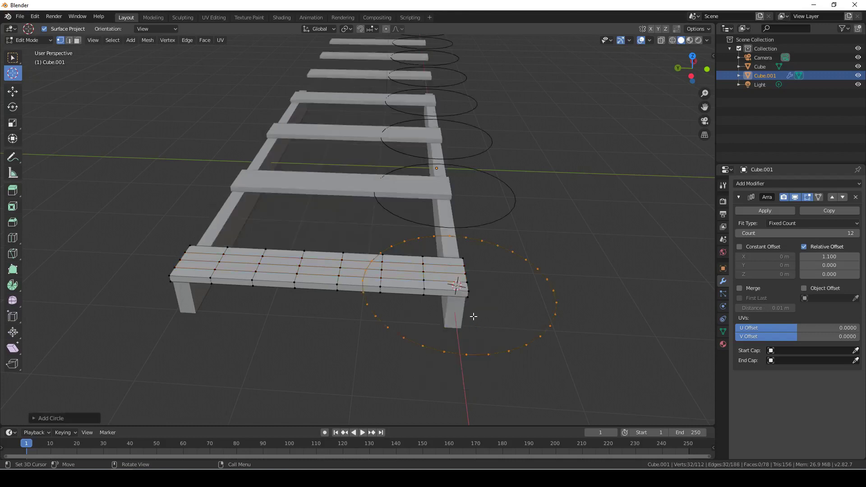
{"action": "left_click", "coordinate": [38, 420]}
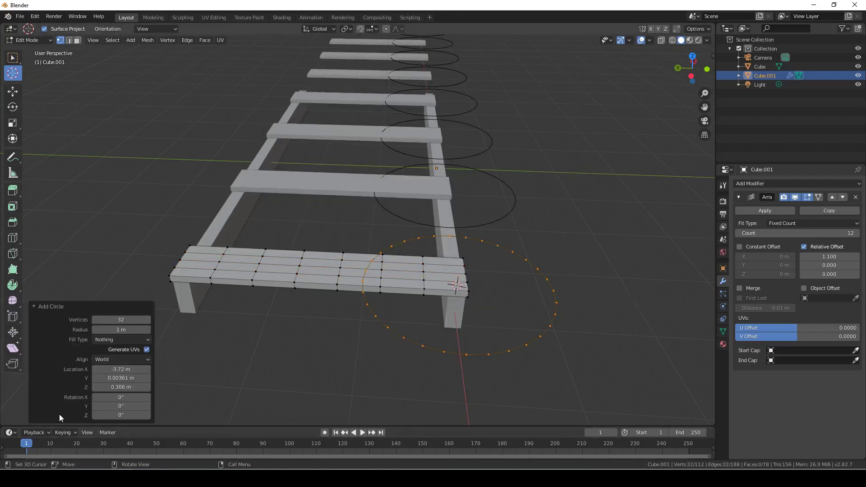
{"action": "left_click", "coordinate": [124, 320]}
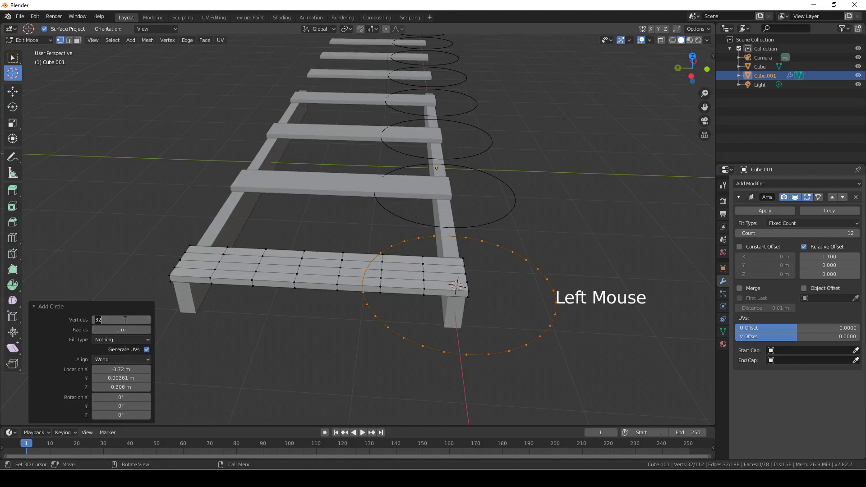
{"action": "type", "text": "8"}
{"action": "key", "text": "Return"}
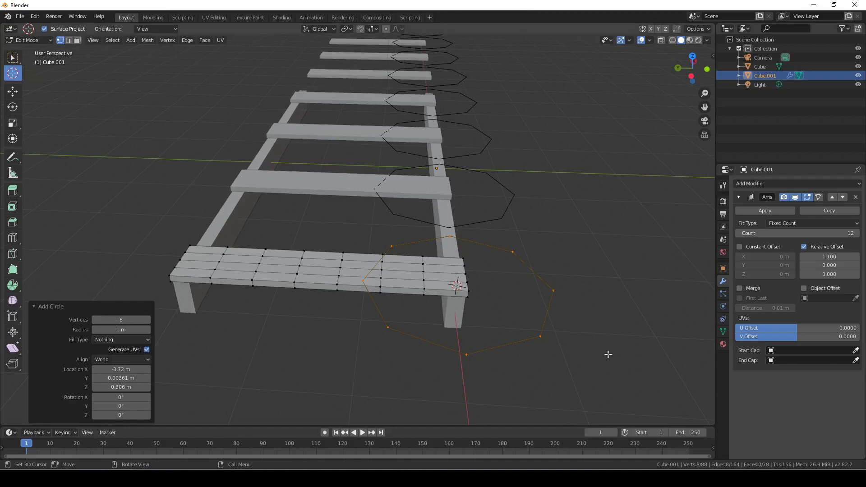
- Scale the circle down by about 0.07 and again by about 0.342 to nail-head size on the plank
{"action": "key", "text": "s"}
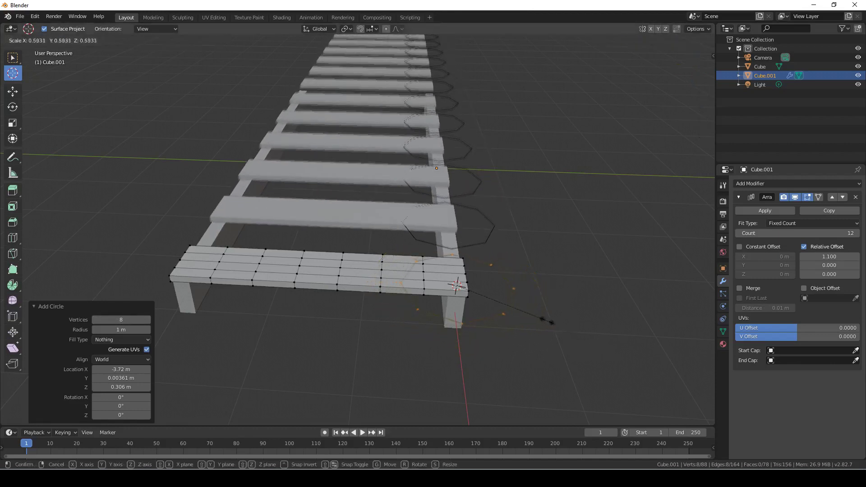
{"action": "left_click", "coordinate": [464, 288]}
{"action": "middle_click_drag", "start_coordinate": [464, 289], "coordinate": [574, 332], "text": "shift"}
{"action": "scroll", "coordinate": [446, 297], "scroll_direction": "up", "scroll_amount": 5}
{"action": "scroll", "coordinate": [496, 316], "scroll_direction": "down", "scroll_amount": 2}
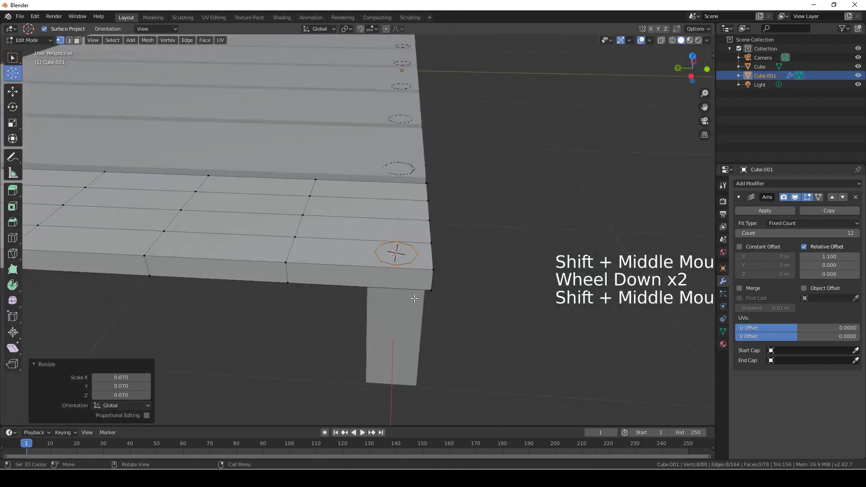
{"action": "scroll", "coordinate": [574, 333], "scroll_direction": "up", "scroll_amount": 1}
{"action": "key", "text": "s"}
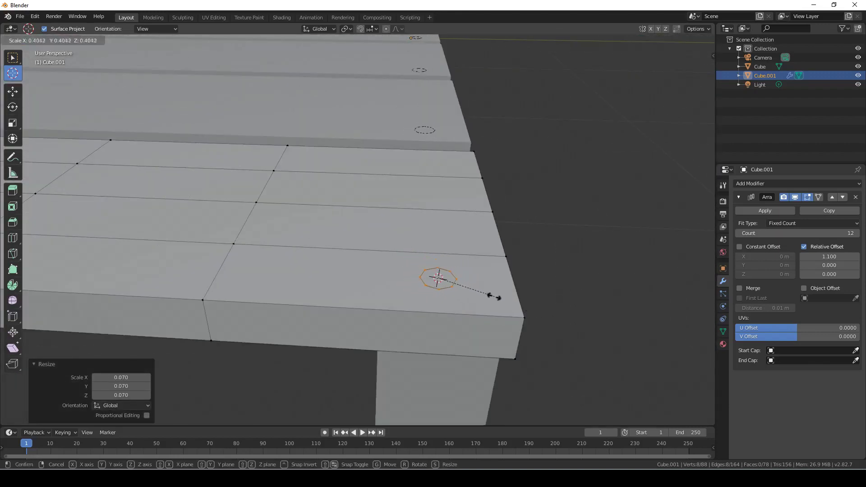
{"action": "left_click", "coordinate": [486, 296]}
- Extrude the small circle upward about 0.005 m along the Z axis to form the nail head's side
{"action": "middle_click_drag", "start_coordinate": [500, 353], "coordinate": [462, 307], "text": "shift"}
{"action": "key", "text": "e"}
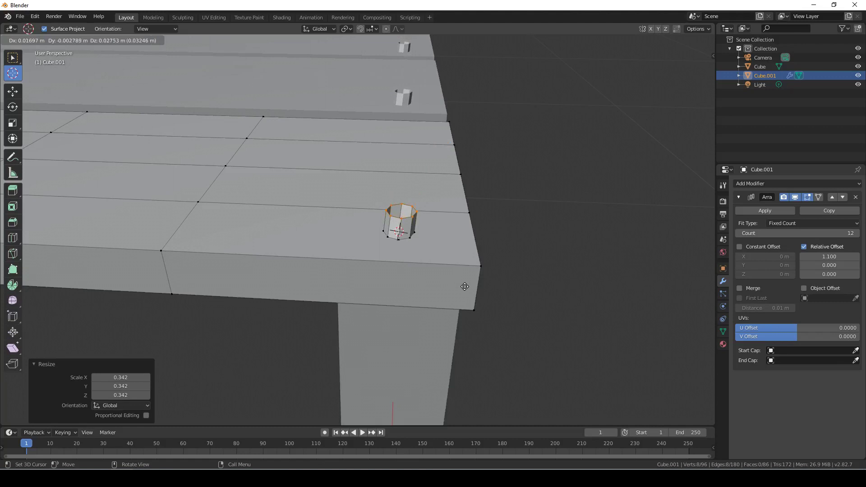
{"action": "key", "text": "z"}
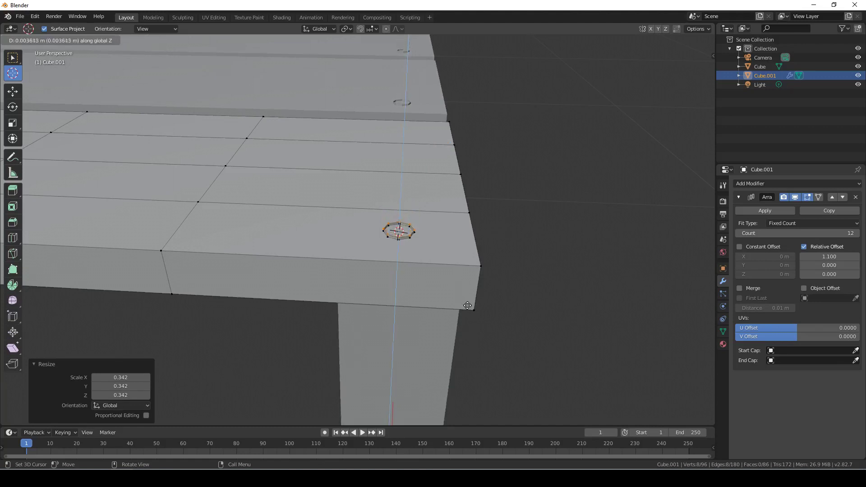
{"action": "left_click", "coordinate": [469, 305]}
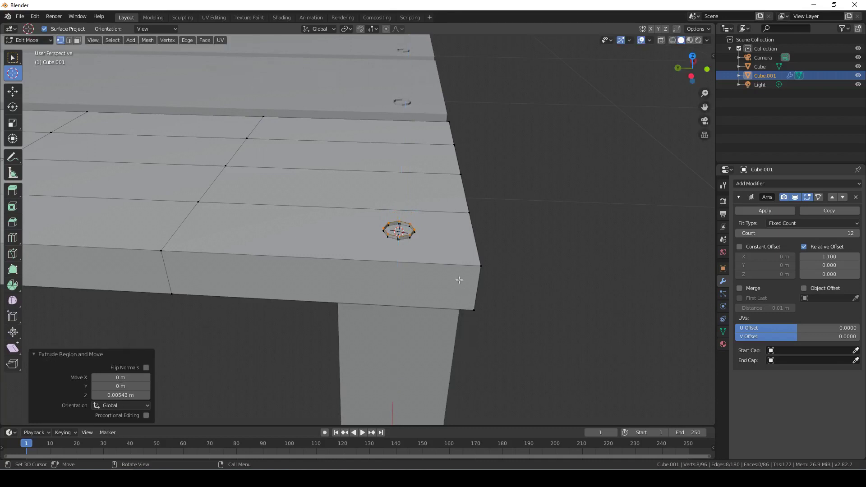
- Extrude the nail head's upper ring in place and scale the new ring inward to about 0.305
{"action": "middle_click_drag", "start_coordinate": [459, 283], "coordinate": [438, 279], "text": "shift"}
{"action": "key", "text": "e"}
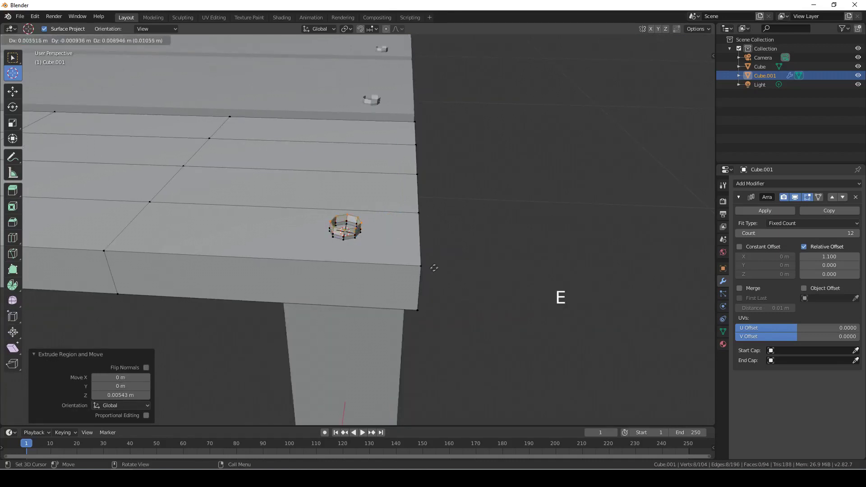
{"action": "key", "text": "Escape"}
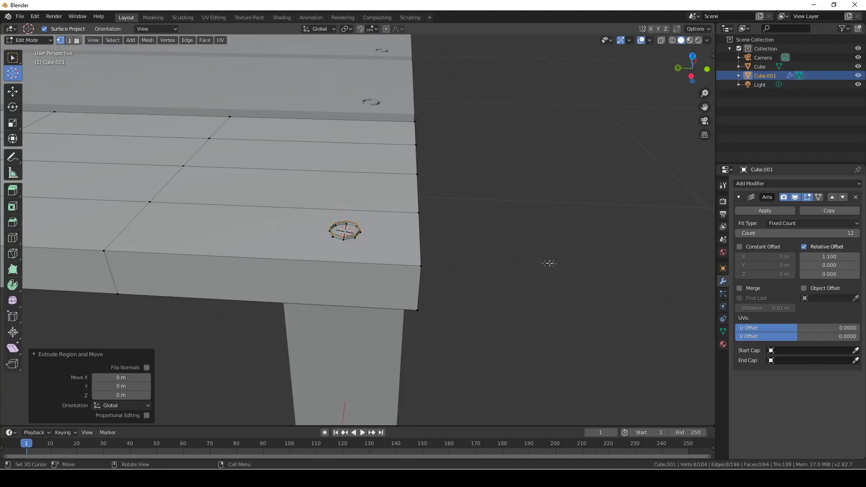
{"action": "key", "text": "s"}
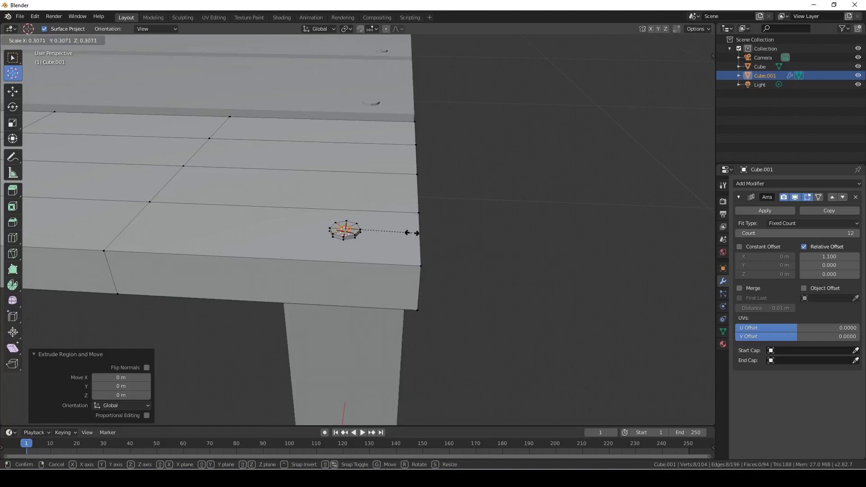
{"action": "left_click", "coordinate": [396, 256]}
- In top view, join two opposite vertices of the nail head's inner ring with an edge along Y and subdivide it once for a centre vertex
{"action": "key", "text": "KP_7"}
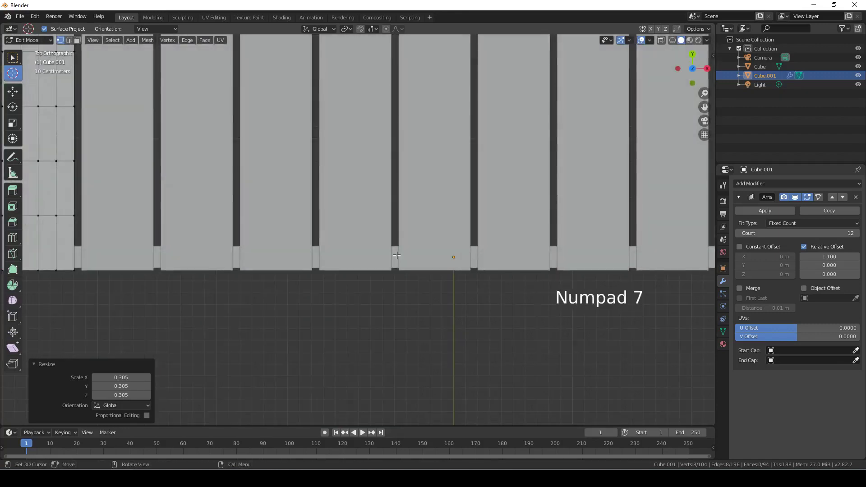
{"action": "middle_click_drag", "start_coordinate": [150, 264], "coordinate": [496, 266], "text": "shift"}
{"action": "scroll", "coordinate": [438, 270], "scroll_direction": "up", "scroll_amount": 5}
{"action": "middle_click_drag", "start_coordinate": [438, 270], "coordinate": [377, 184], "text": "shift"}
{"action": "scroll", "coordinate": [403, 217], "scroll_direction": "up", "scroll_amount": 5}
{"action": "scroll", "coordinate": [369, 270], "scroll_direction": "up", "scroll_amount": 8}
{"action": "middle_click_drag", "start_coordinate": [361, 290], "coordinate": [392, 281], "text": "shift"}
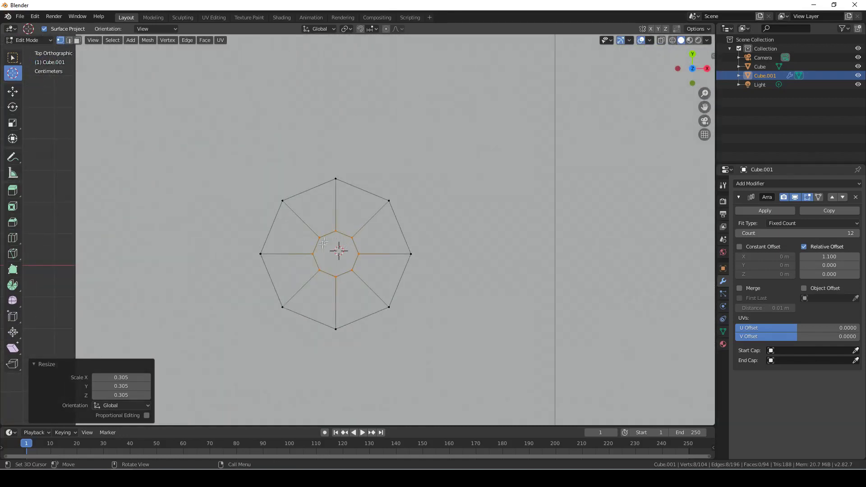
{"action": "left_click", "coordinate": [13, 58]}
{"action": "left_click", "coordinate": [336, 231]}
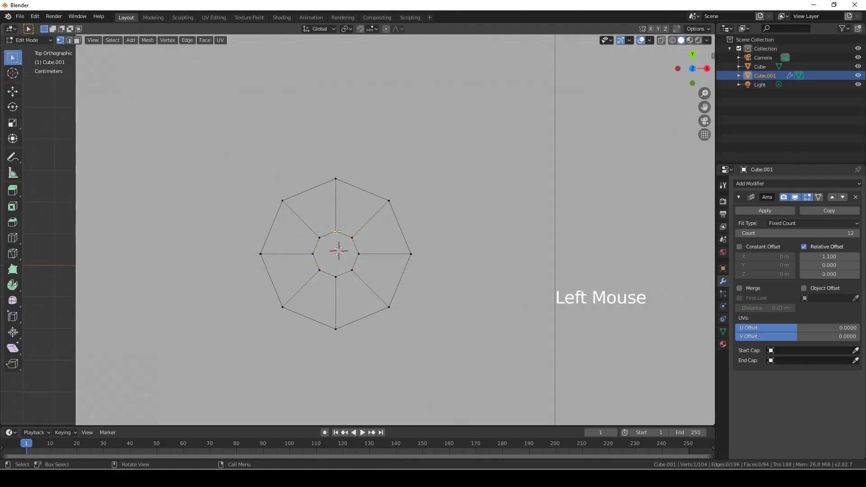
{"action": "left_click", "coordinate": [335, 276], "text": "shift"}
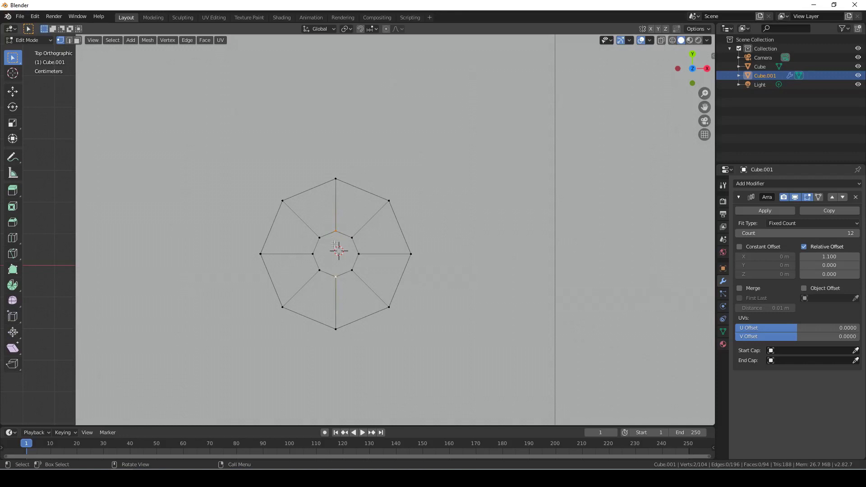
{"action": "key", "text": "f"}
{"action": "key", "text": "v"}
{"action": "right_click", "coordinate": [346, 259]}
{"action": "left_click", "coordinate": [340, 249]}
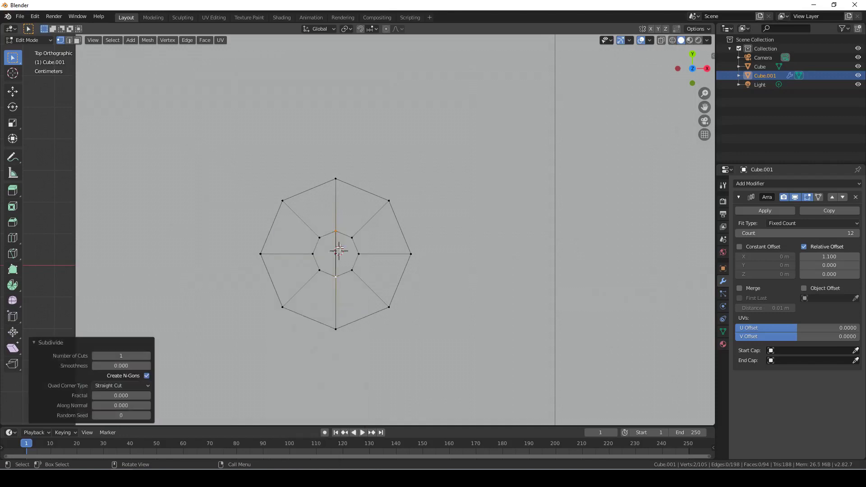
- Fill the two quad faces on the +X half of the inner ring, using the centre vertex
{"action": "left_click", "coordinate": [335, 253]}
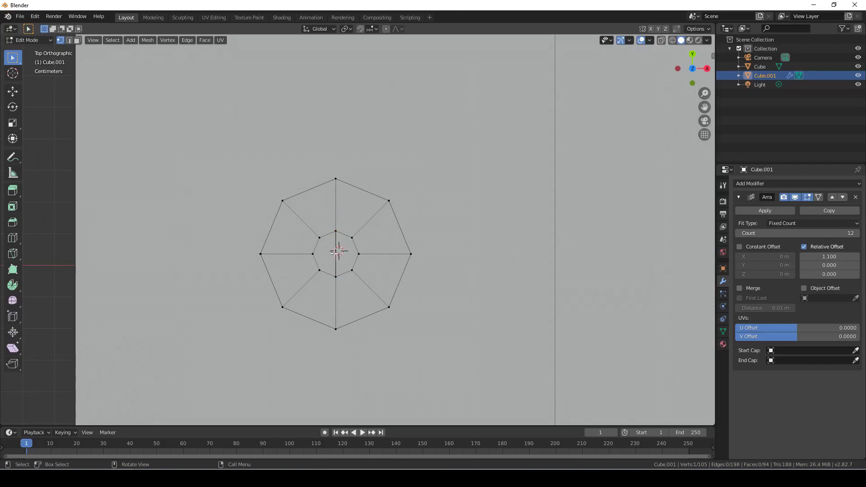
{"action": "key", "text": "shift"}
{"action": "left_click", "coordinate": [359, 253], "text": "shift"}
{"action": "left_click", "coordinate": [352, 238], "text": "shift"}
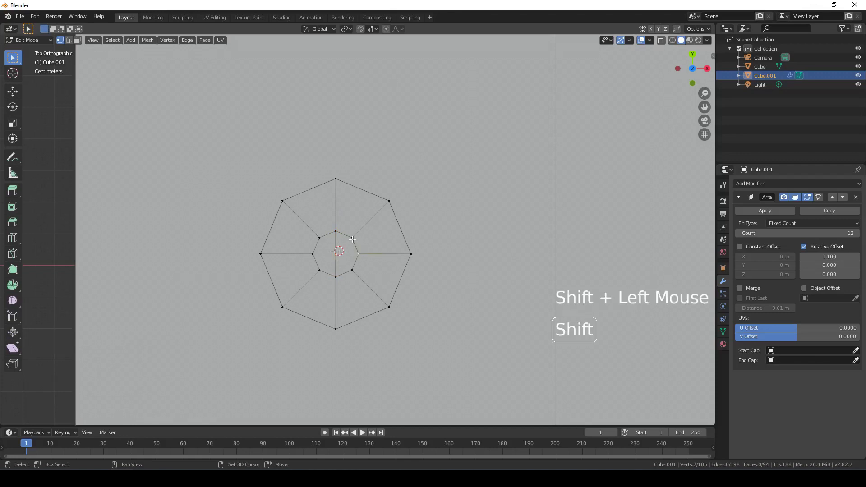
{"action": "left_click", "coordinate": [334, 232], "text": "shift"}
{"action": "key", "text": "f"}
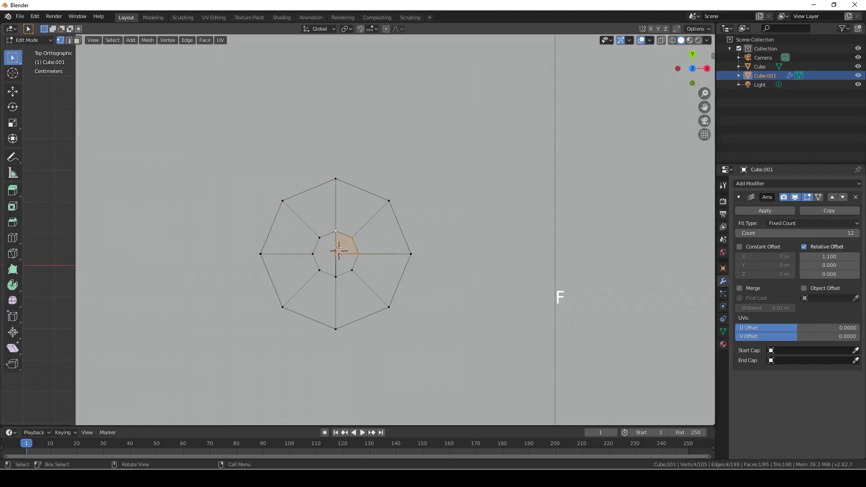
{"action": "left_click", "coordinate": [360, 254]}
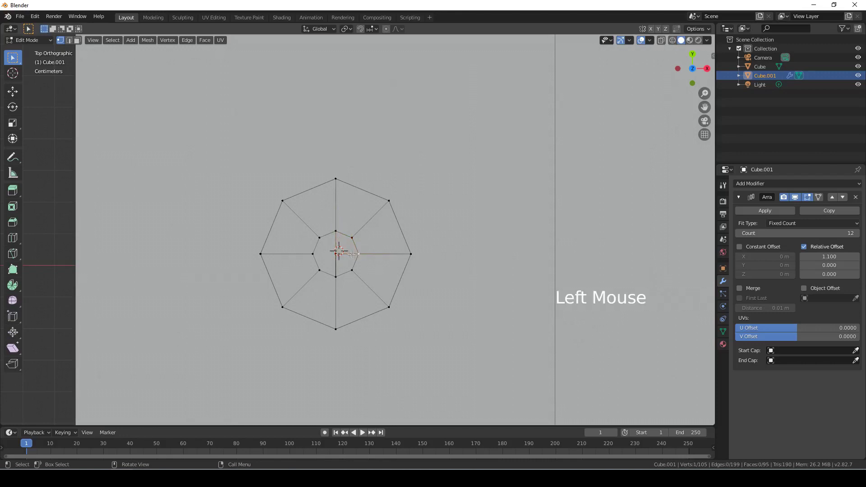
{"action": "left_click", "coordinate": [335, 276], "text": "shift"}
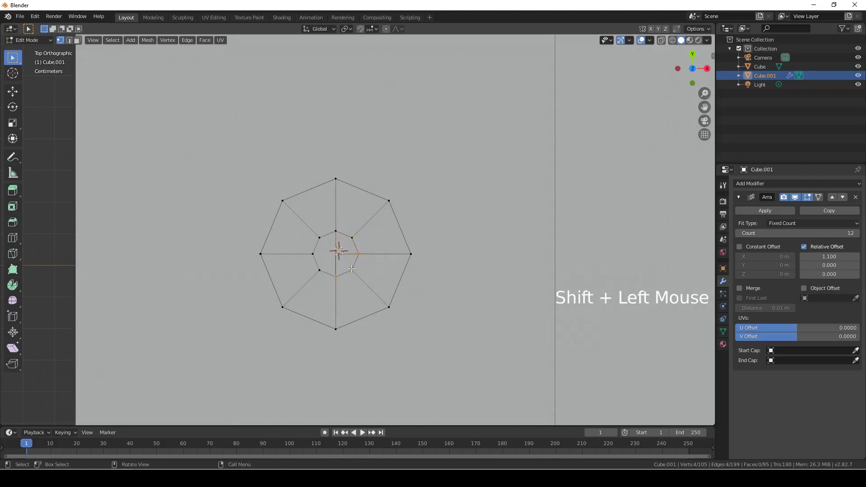
{"action": "key", "text": "f"}
- Fill the two remaining quad faces on the -X half of the inner ring to close the nail head
{"action": "left_click", "coordinate": [337, 276]}
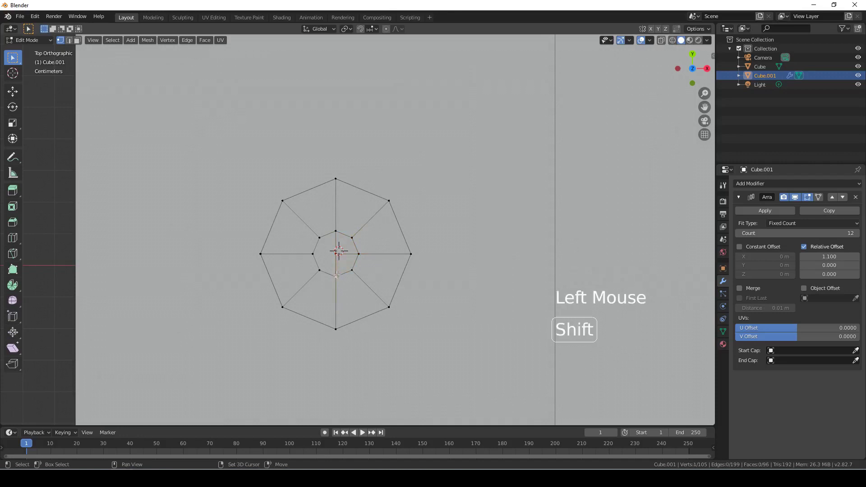
{"action": "left_click", "coordinate": [313, 254], "text": "shift"}
{"action": "key", "text": "f"}
{"action": "left_click", "coordinate": [320, 268]}
{"action": "left_click", "coordinate": [315, 254], "text": "shift"}
{"action": "key", "text": "f"}
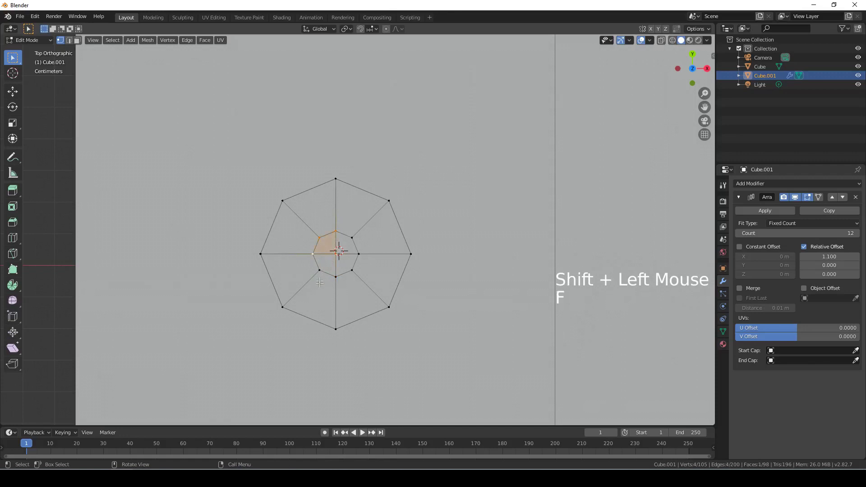
- Select the nail head's outer top edge loop and lower it slightly toward the plank
{"action": "scroll", "coordinate": [318, 257], "scroll_direction": "down", "scroll_amount": 2}
{"action": "middle_click_drag", "start_coordinate": [320, 259], "coordinate": [327, 269]}
{"action": "scroll", "coordinate": [337, 253], "scroll_direction": "down", "scroll_amount": 20}
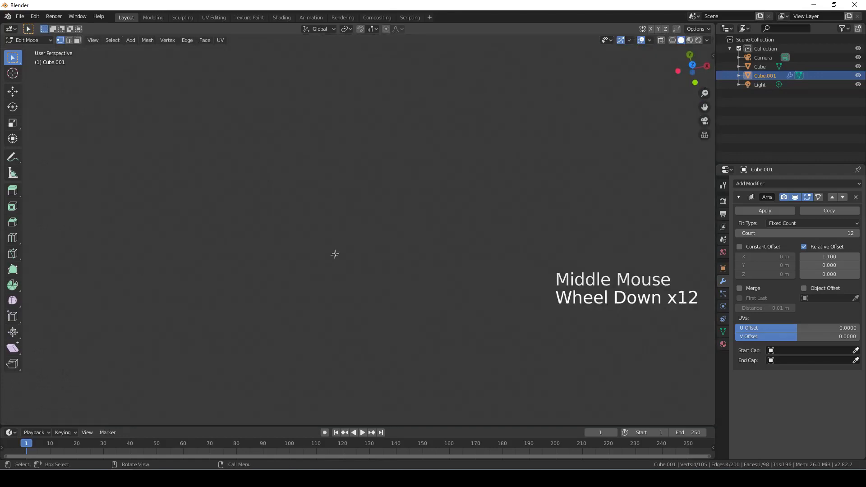
{"action": "middle_click_drag", "start_coordinate": [342, 238], "coordinate": [360, 252], "text": "shift"}
{"action": "middle_click_drag", "start_coordinate": [360, 253], "coordinate": [383, 268]}
{"action": "scroll", "coordinate": [388, 252], "scroll_direction": "up", "scroll_amount": 1}
{"action": "scroll", "coordinate": [397, 225], "scroll_direction": "up", "scroll_amount": 3, "text": "shift"}
{"action": "scroll", "coordinate": [400, 212], "scroll_direction": "up", "scroll_amount": 3}
{"action": "middle_click_drag", "start_coordinate": [400, 213], "coordinate": [351, 245], "text": "shift"}
{"action": "scroll", "coordinate": [387, 279], "scroll_direction": "up", "scroll_amount": 5}
{"action": "scroll", "coordinate": [396, 316], "scroll_direction": "down", "scroll_amount": 1}
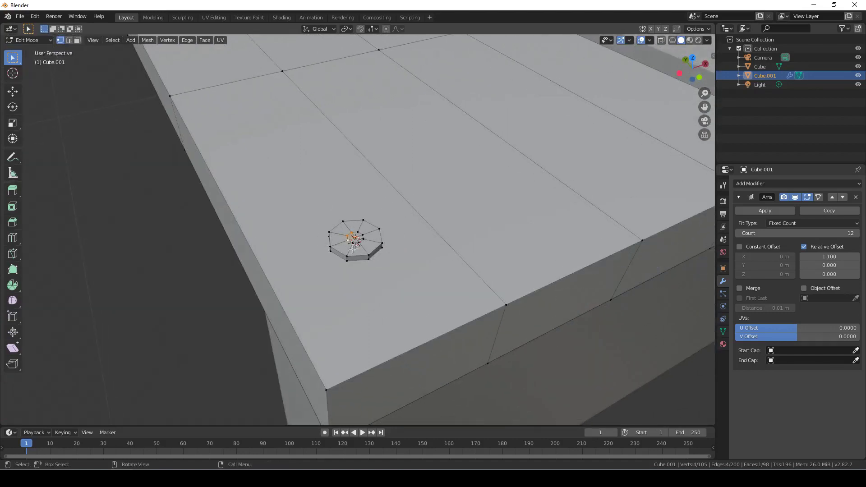
{"action": "left_click", "coordinate": [338, 239], "text": "alt"}
{"action": "key", "text": "g"}
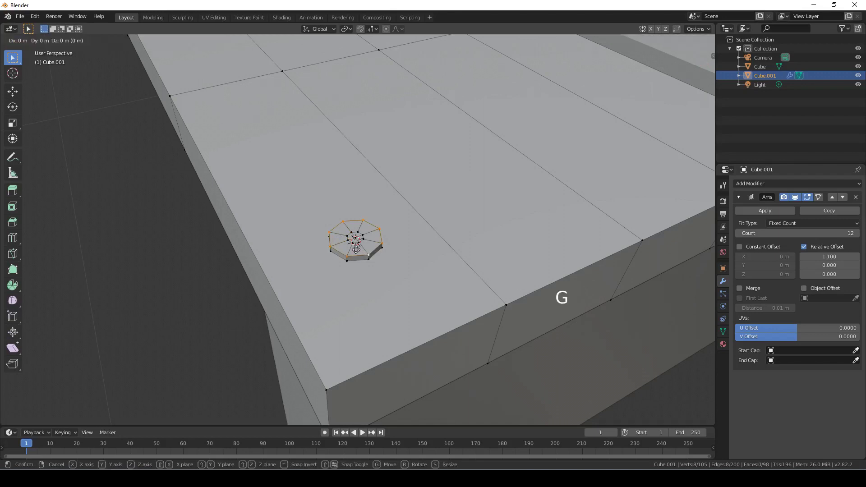
{"action": "left_click", "coordinate": [356, 273]}
{"action": "key", "text": "Tab"}
{"action": "scroll", "coordinate": [355, 253], "scroll_direction": "down", "scroll_amount": 4}
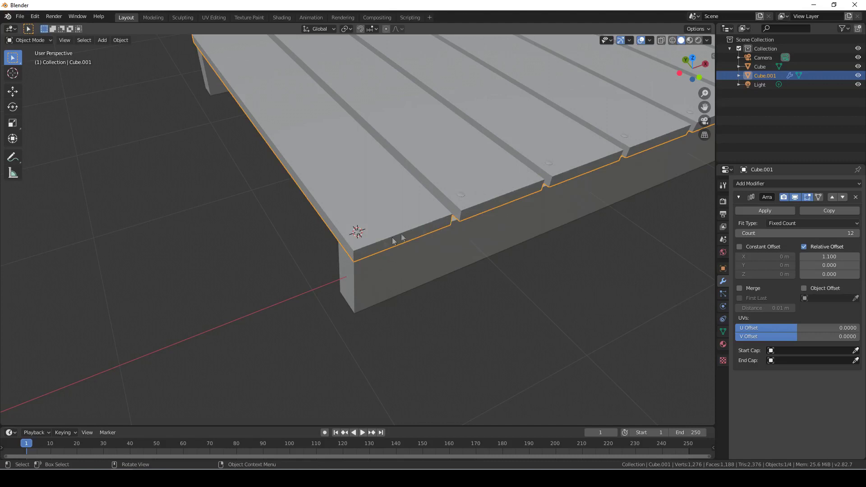
{"action": "scroll", "coordinate": [372, 242], "scroll_direction": "up", "scroll_amount": 2}
{"action": "key", "text": "Tab"}
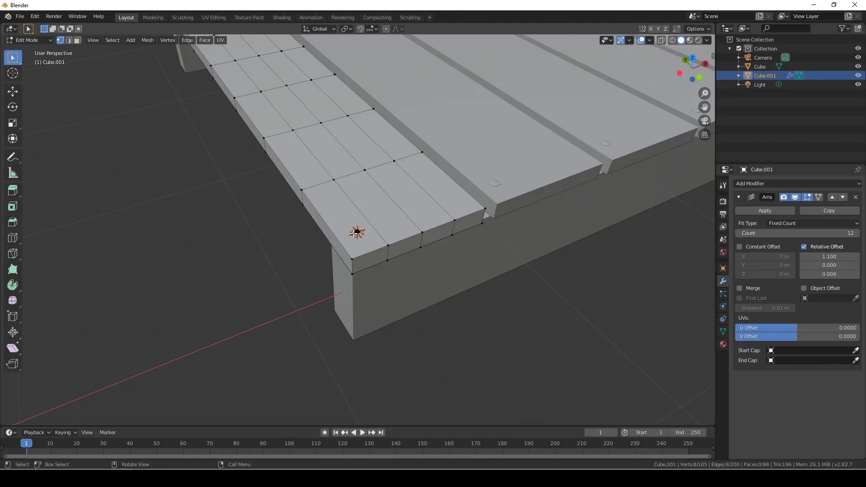
{"action": "key", "text": "ctrl+l"}
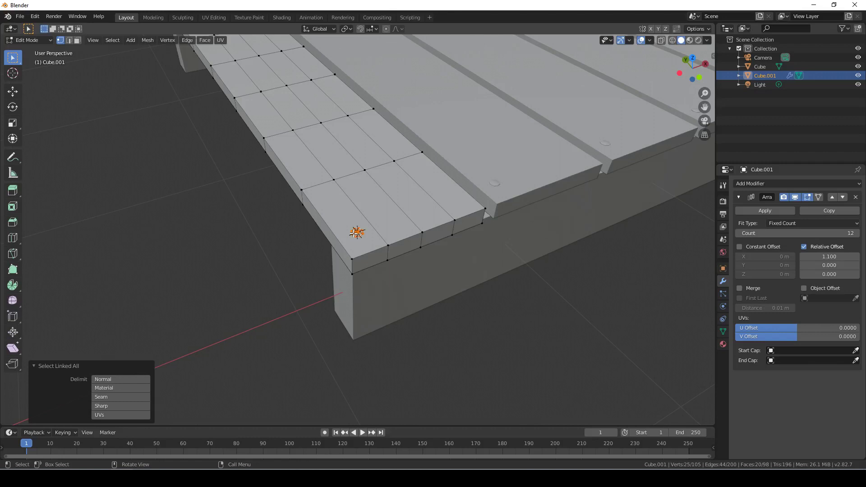
{"action": "scroll", "coordinate": [358, 284], "scroll_direction": "up", "scroll_amount": 2}
{"action": "left_click", "coordinate": [350, 274]}
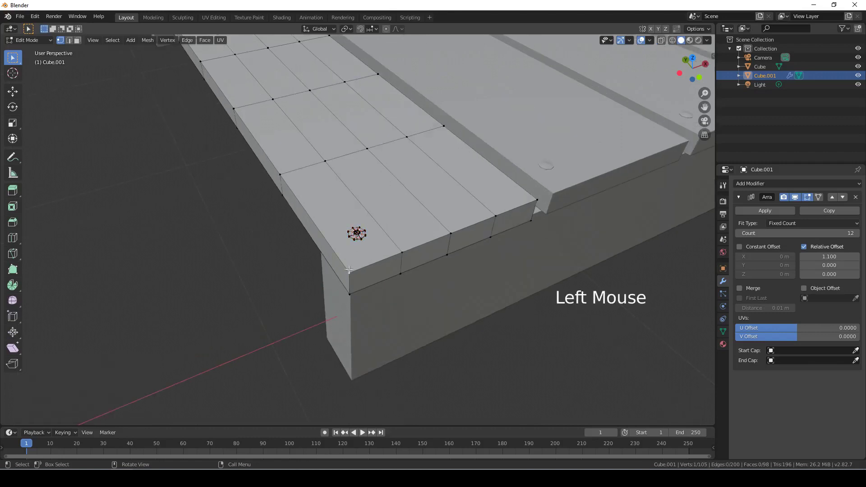
{"action": "key", "text": "ctrl"}
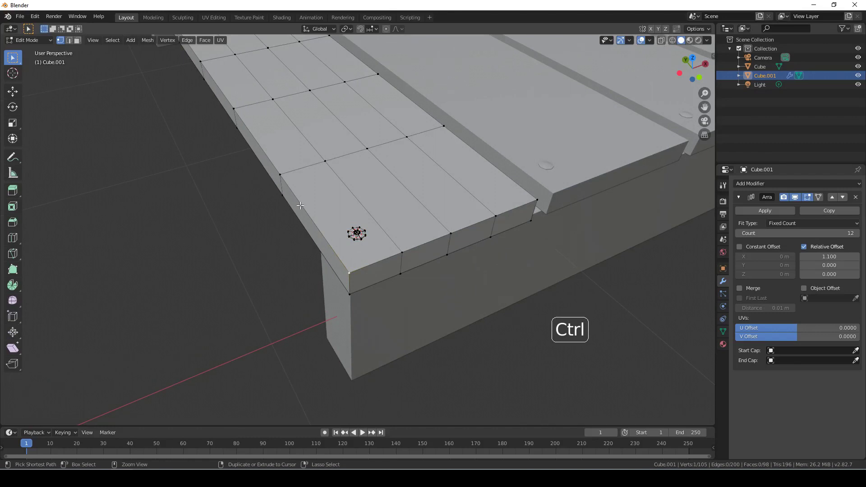
{"action": "key", "text": "ctrl+l"}
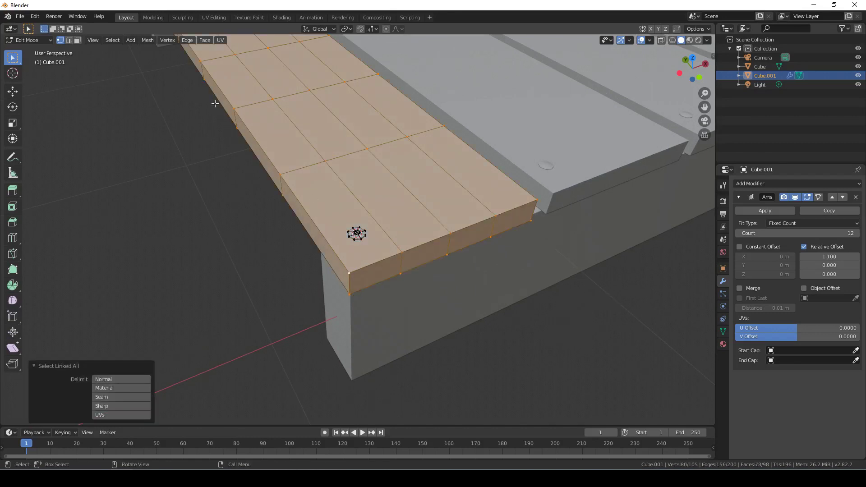
- Select the whole linked nail head and duplicate it about 0.443 m along X to the plank's other long edge
{"action": "left_click", "coordinate": [357, 233]}
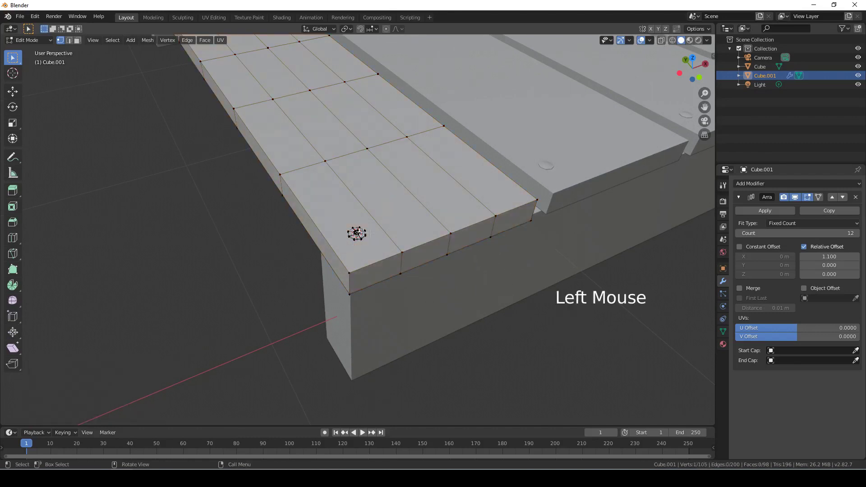
{"action": "key", "text": "ctrl+l"}
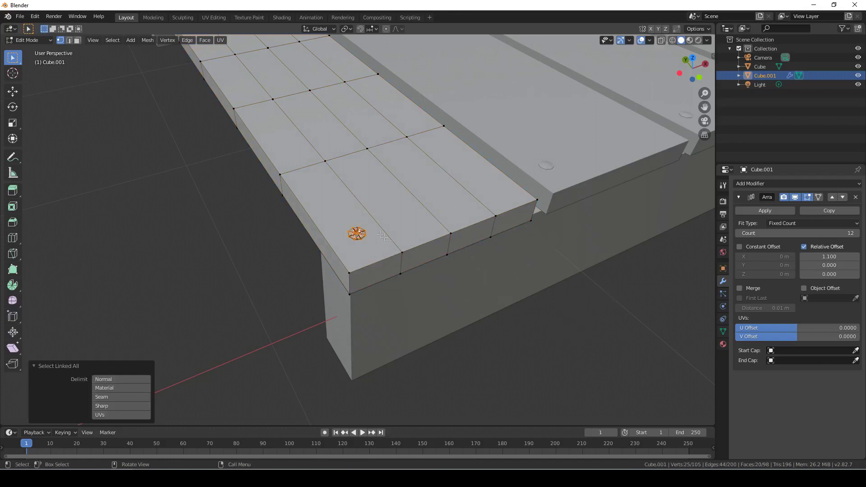
{"action": "key", "text": "shift+d"}
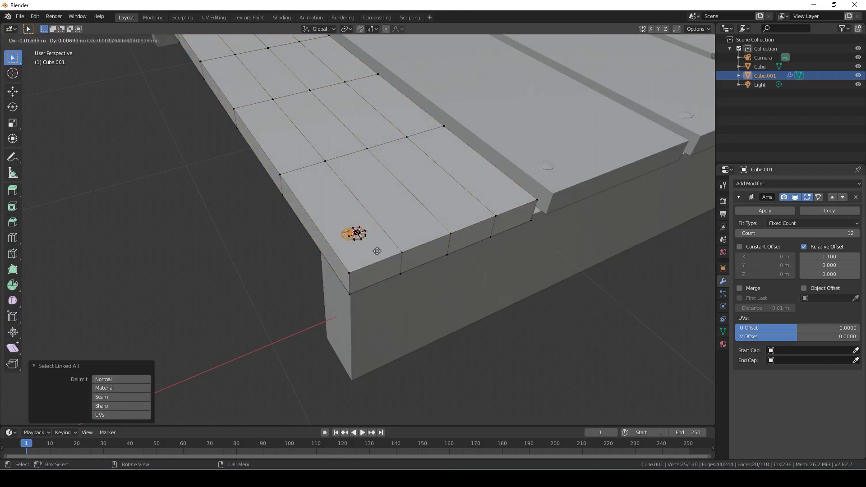
{"action": "key", "text": "x"}
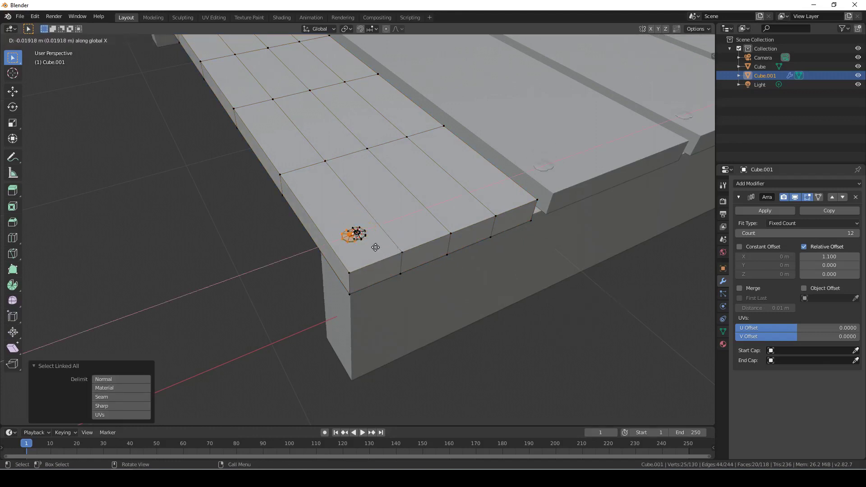
{"action": "left_click", "coordinate": [525, 229]}
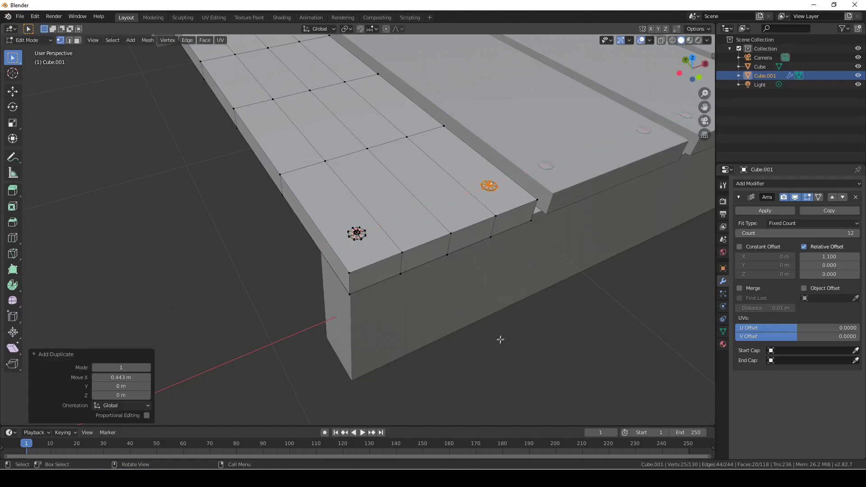
- Select both linked nail heads, duplicate them about 3.01 m along Y to the plank's opposite end, and return to Object Mode
{"action": "left_click", "coordinate": [357, 234], "text": "shift"}
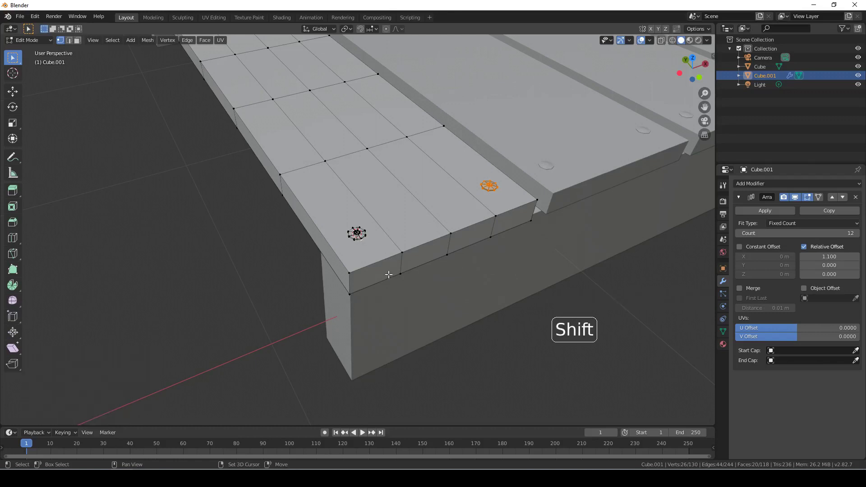
{"action": "key", "text": "ctrl"}
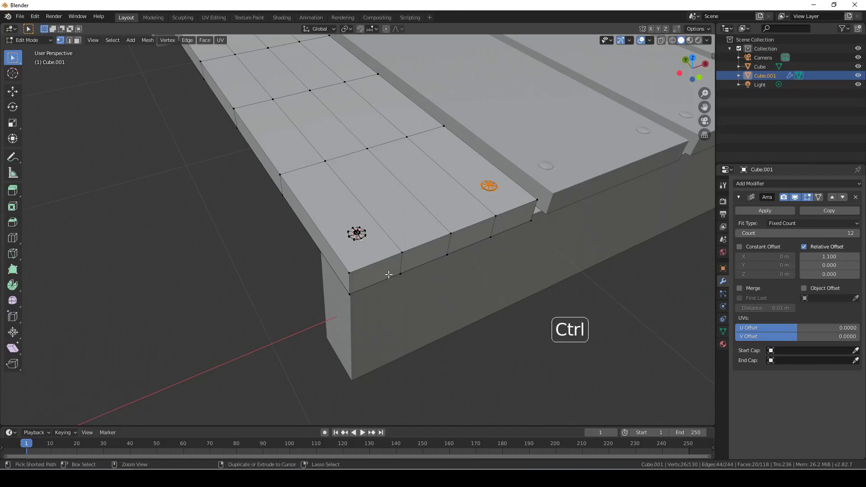
{"action": "key", "text": "ctrl+l"}
{"action": "middle_click_drag", "start_coordinate": [389, 274], "coordinate": [133, 176]}
{"action": "scroll", "coordinate": [408, 267], "scroll_direction": "down", "scroll_amount": 1, "text": "shift"}
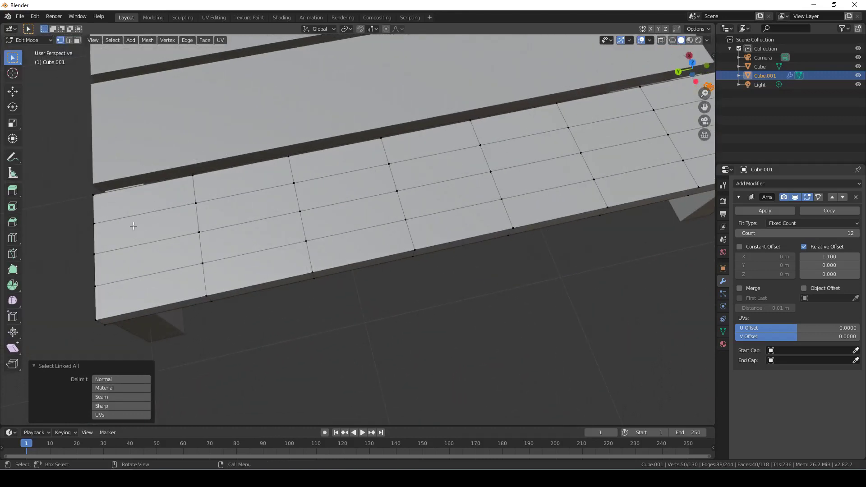
{"action": "middle_click_drag", "start_coordinate": [133, 226], "coordinate": [140, 230], "text": "shift"}
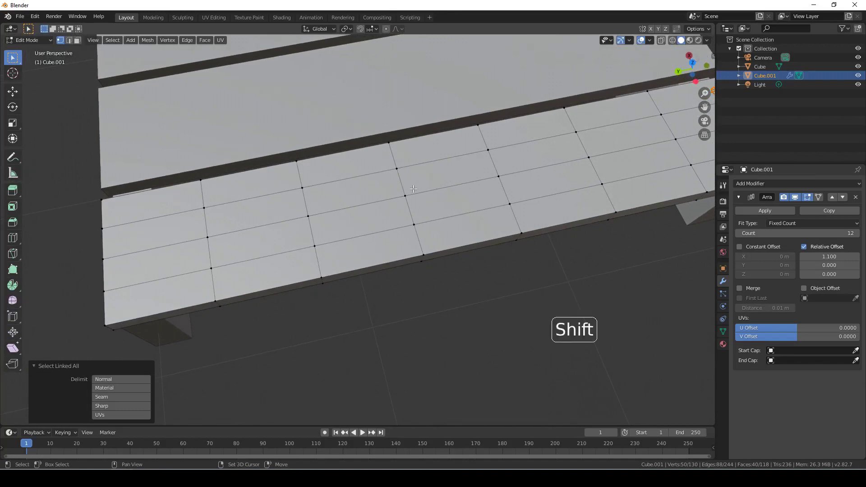
{"action": "key", "text": "shift+d"}
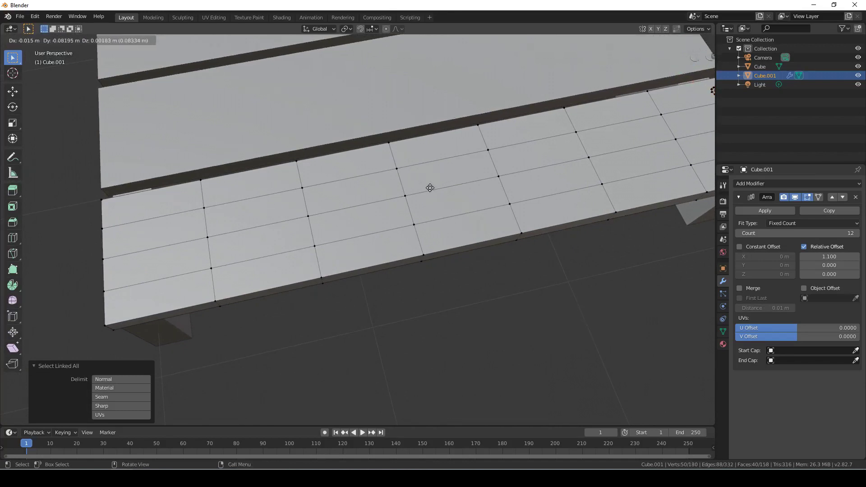
{"action": "key", "text": "y"}
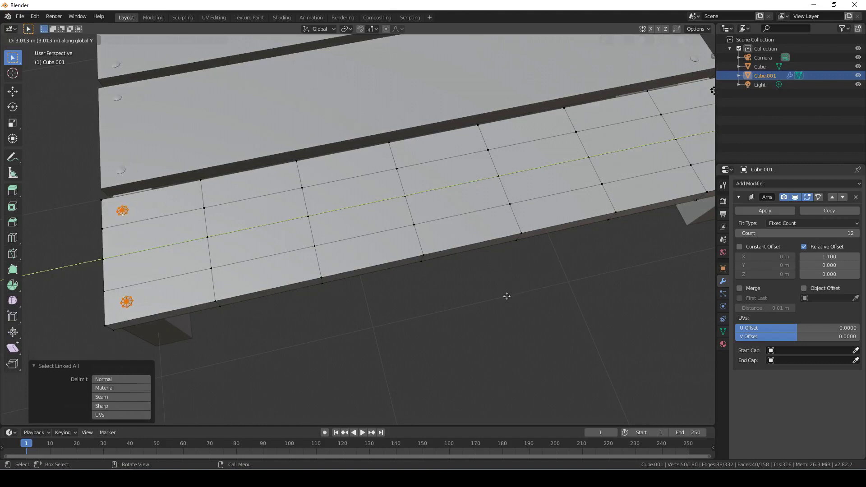
{"action": "left_click", "coordinate": [507, 296]}
{"action": "scroll", "coordinate": [509, 301], "scroll_direction": "down", "scroll_amount": 4}
{"action": "scroll", "coordinate": [510, 301], "scroll_direction": "up", "scroll_amount": 1}
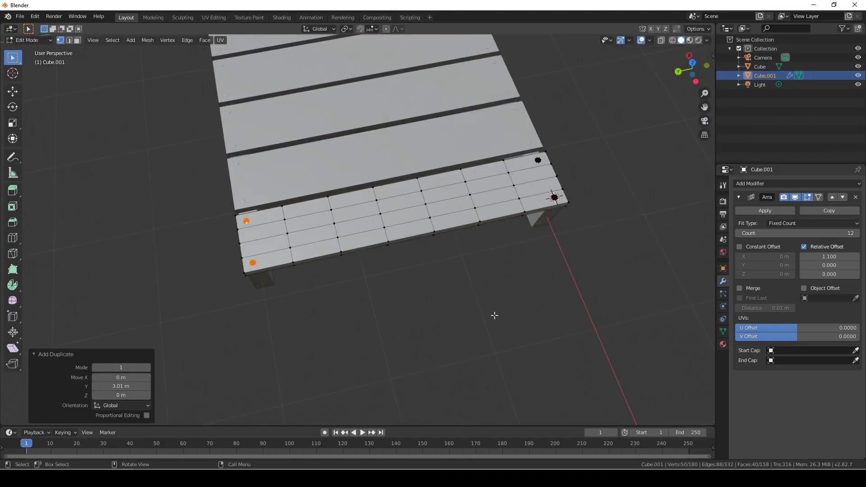
{"action": "key", "text": "Tab"}
{"action": "mouse_move", "coordinate": [494, 315]}
{"action": "middle_mouse_down"}
{"action": "mouse_move", "coordinate": [534, 293]}
{"action": "mouse_move", "coordinate": [441, 271]}
{"action": "mouse_move", "coordinate": [506, 296]}
{"action": "mouse_move", "coordinate": [472, 276]}
{"action": "mouse_move", "coordinate": [485, 302]}
{"action": "middle_mouse_up"}
{"action": "scroll", "coordinate": [453, 333], "scroll_direction": "up", "scroll_amount": 2}
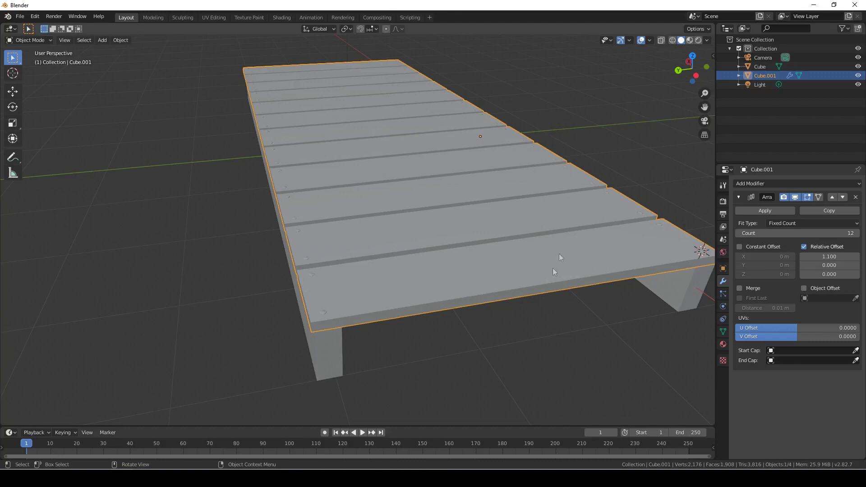
{"action": "left_click", "coordinate": [754, 210]}
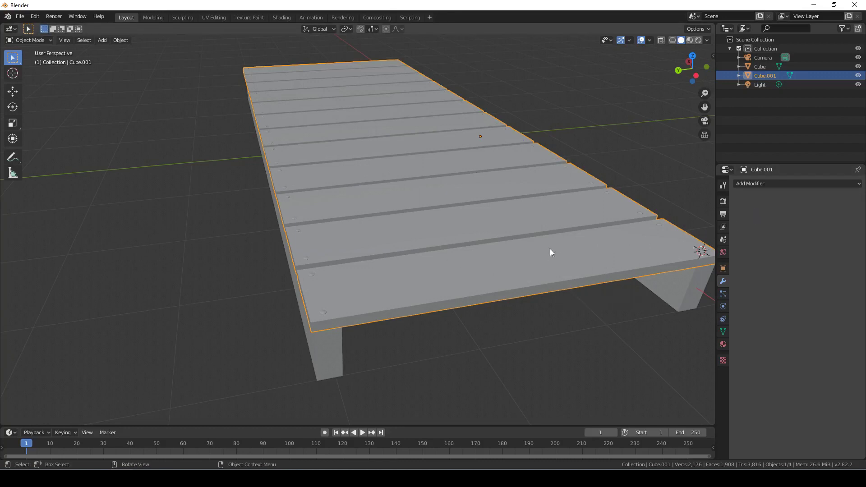
{"action": "key", "text": "ctrl+z"}
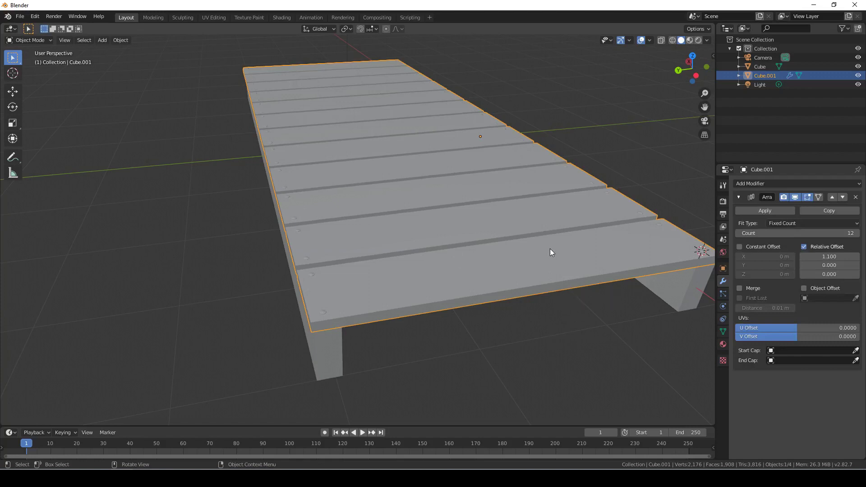
{"action": "key", "text": "Tab"}
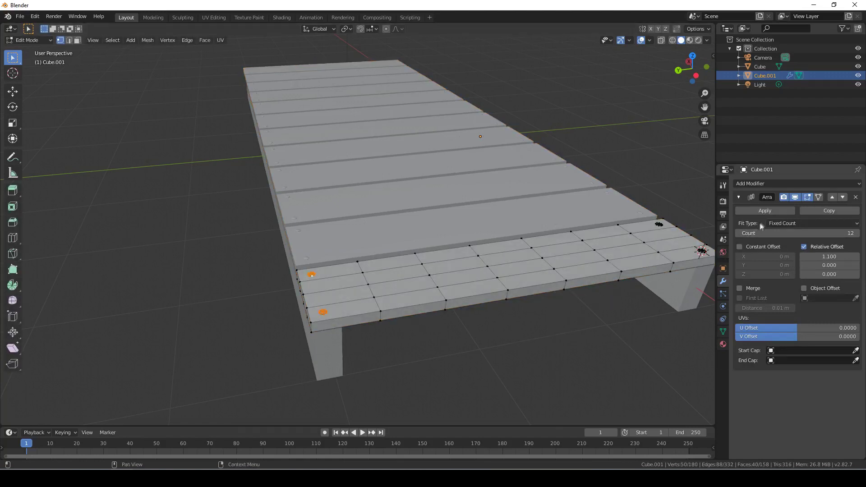
{"action": "left_click", "coordinate": [764, 210]}
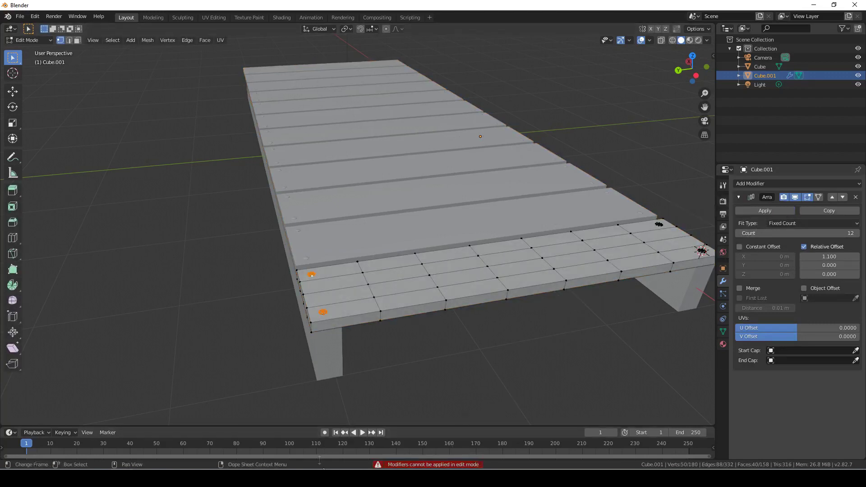
{"action": "key", "text": "Tab"}
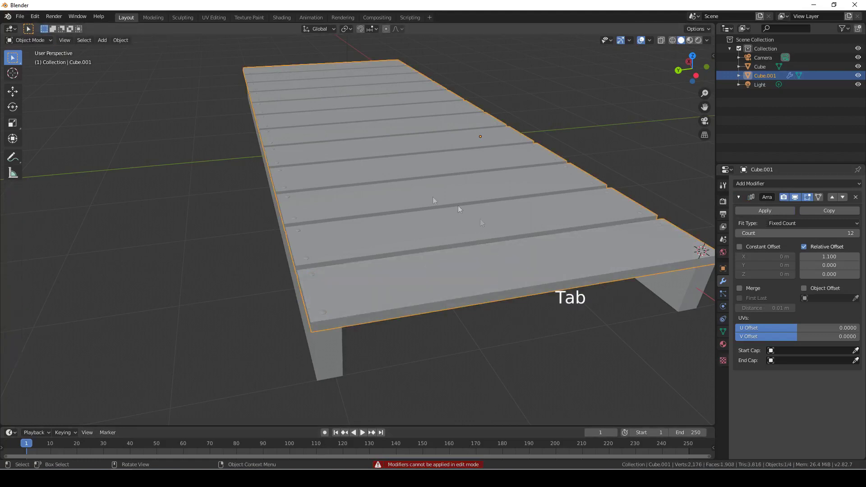
- Apply the planks' Array modifier in Object Mode and enter Edit Mode on the resulting mesh
{"action": "left_click", "coordinate": [756, 210]}
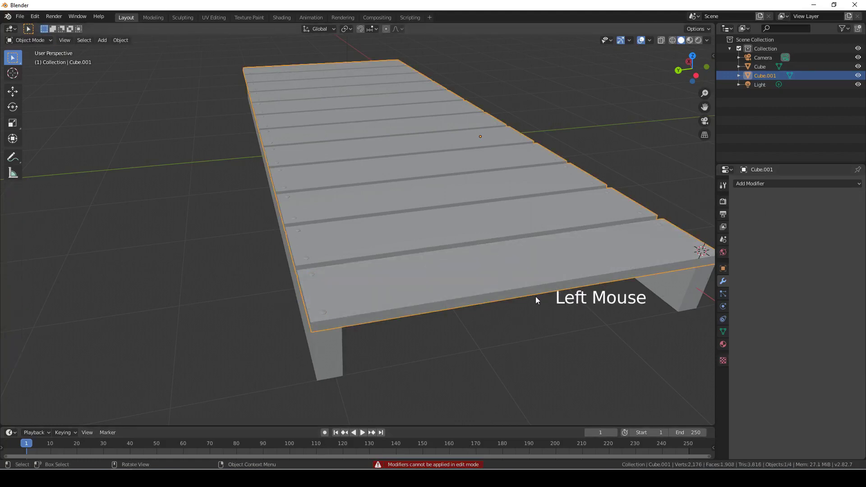
{"action": "key", "text": "Tab"}
{"action": "middle_click_drag", "start_coordinate": [535, 296], "coordinate": [432, 293]}
{"action": "middle_click_drag", "start_coordinate": [311, 230], "coordinate": [370, 238]}
- Move the first plank's second crosswise edge loop from the 3D cursor end about 0.021 m along X
{"action": "left_click", "coordinate": [370, 237]}
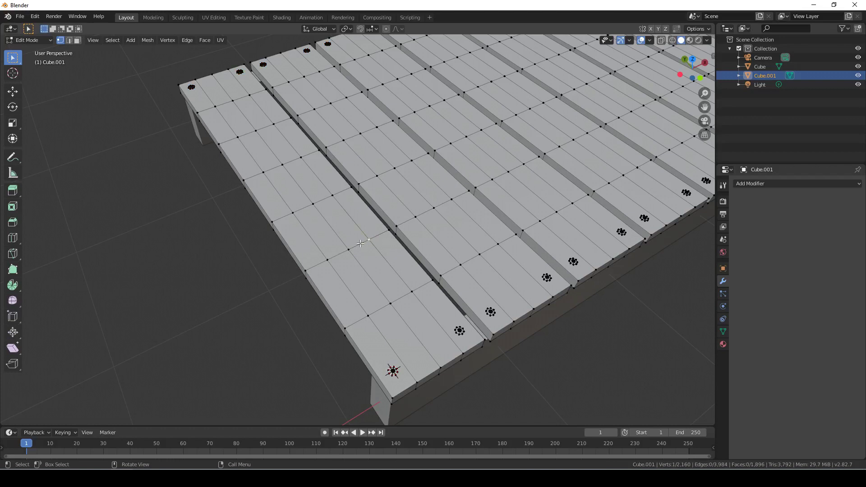
{"action": "left_click", "coordinate": [360, 243], "text": "alt"}
{"action": "key", "text": "g"}
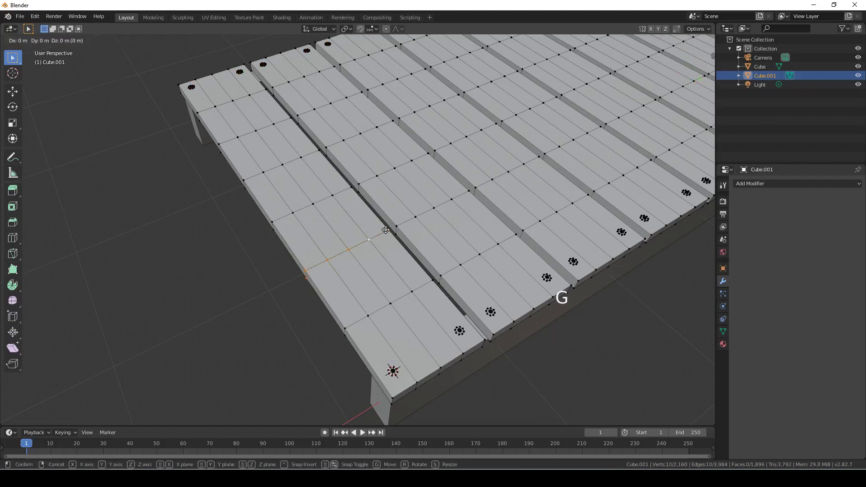
{"action": "key", "text": "x"}
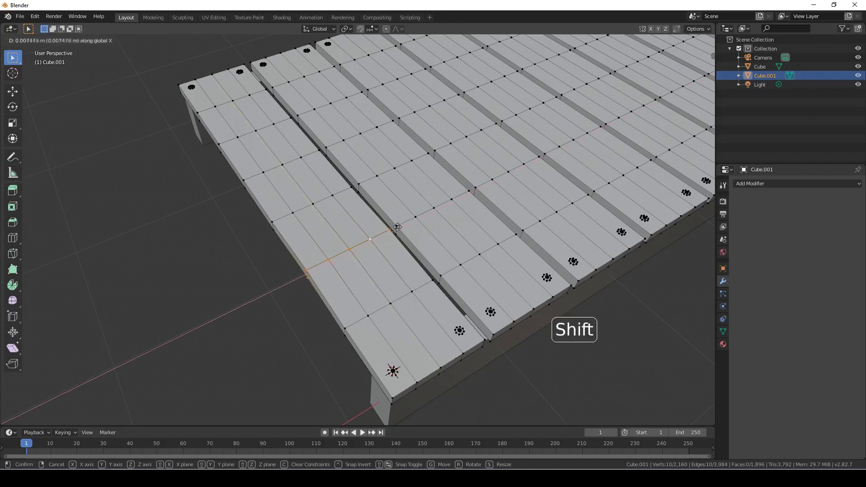
{"action": "left_click", "coordinate": [416, 224], "text": "shift"}
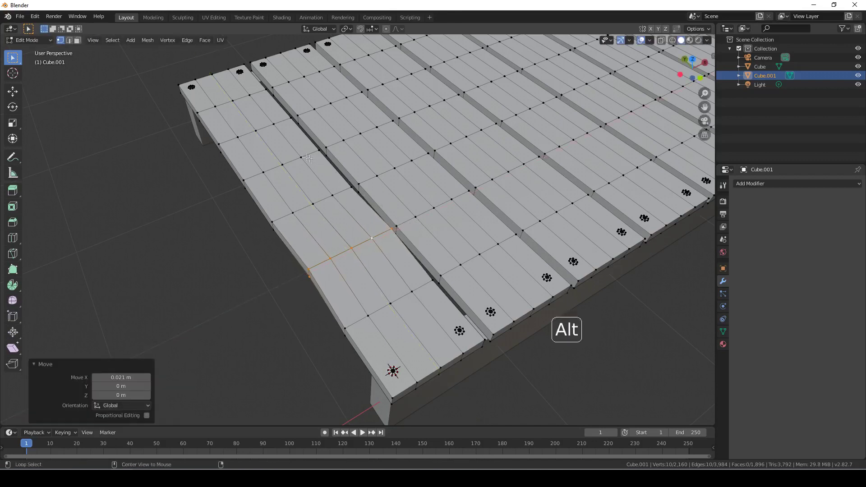
- Shift the first plank's crosswise edge loop nearest the far end slightly along X
{"action": "left_click", "coordinate": [214, 103], "text": "alt"}
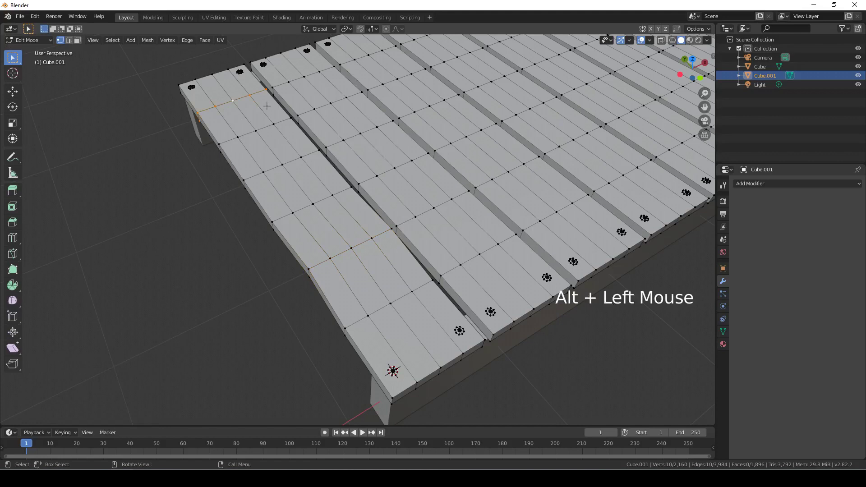
{"action": "key", "text": "g"}
{"action": "key", "text": "y"}
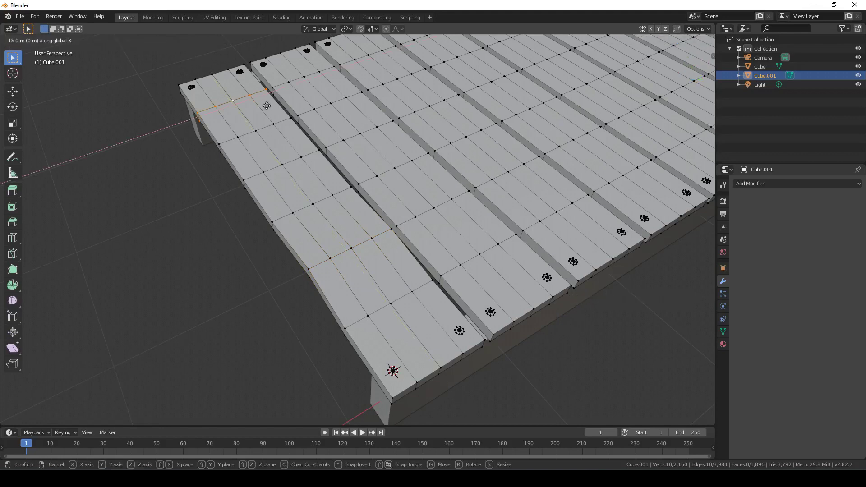
{"action": "left_click", "coordinate": [282, 139], "text": "shift"}
- Select three neighbouring vertices on the first plank's outer top edge and lower them about 0.015 m along Z
{"action": "middle_click_drag", "start_coordinate": [357, 234], "coordinate": [420, 233]}
{"action": "left_click", "coordinate": [416, 233]}
{"action": "left_click", "coordinate": [361, 204], "text": "shift"}
{"action": "left_click", "coordinate": [310, 180], "text": "shift"}
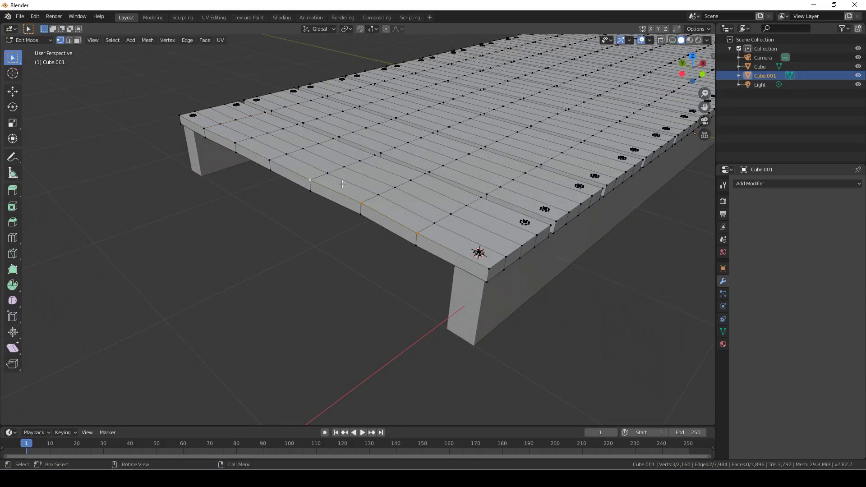
{"action": "key", "text": "g"}
{"action": "key", "text": "z"}
{"action": "left_click", "coordinate": [342, 184]}
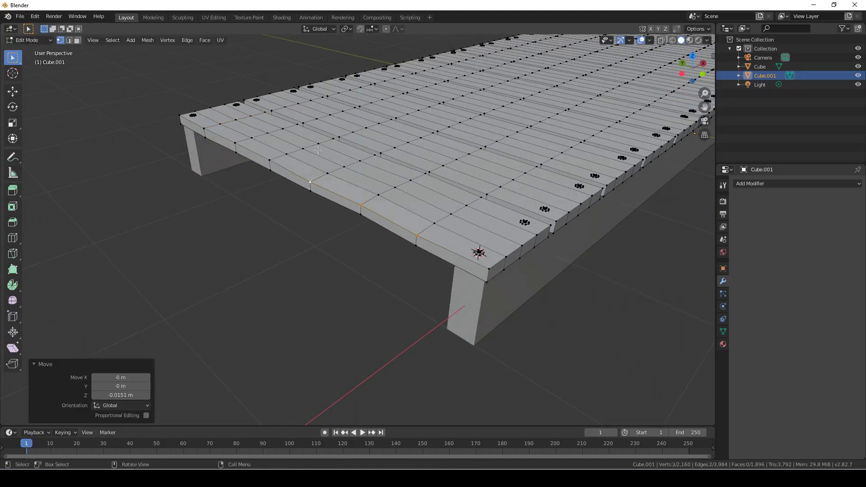
- Select the four vertices of one top face near the first plank's far end, move them slightly along Z, and return to Object Mode
{"action": "left_click", "coordinate": [291, 127]}
{"action": "left_click", "coordinate": [262, 114], "text": "shift"}
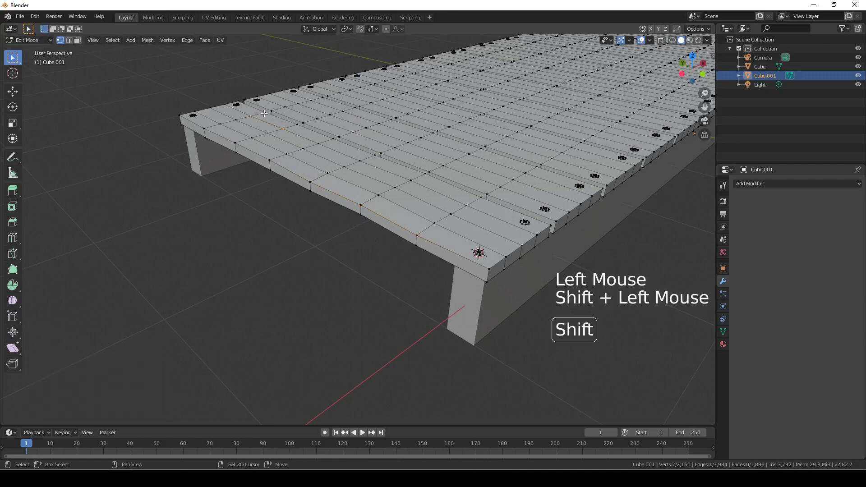
{"action": "key", "text": "g"}
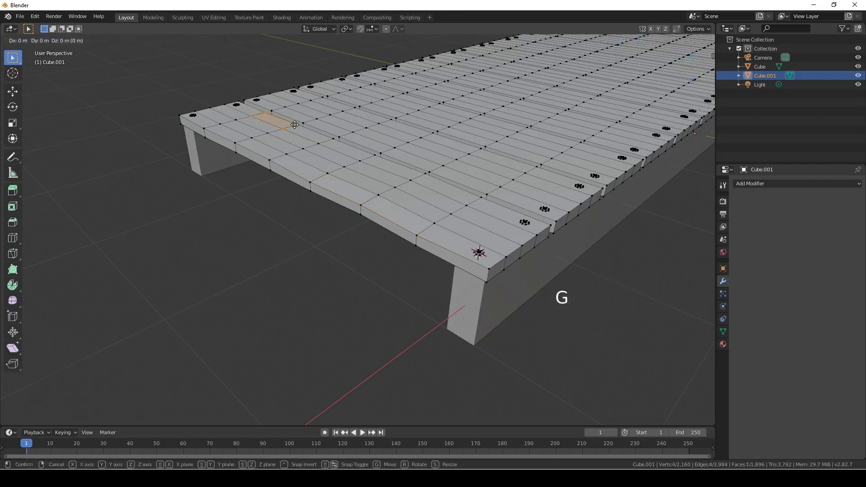
{"action": "key", "text": "z"}
{"action": "left_click", "coordinate": [296, 108]}
{"action": "key", "text": "Tab"}
{"action": "scroll", "coordinate": [307, 224], "scroll_direction": "down", "scroll_amount": 2}
{"action": "middle_click_drag", "start_coordinate": [307, 224], "coordinate": [366, 268]}
{"action": "scroll", "coordinate": [366, 268], "scroll_direction": "up", "scroll_amount": 3}
{"action": "middle_click_drag", "start_coordinate": [312, 208], "coordinate": [271, 202], "text": "shift"}
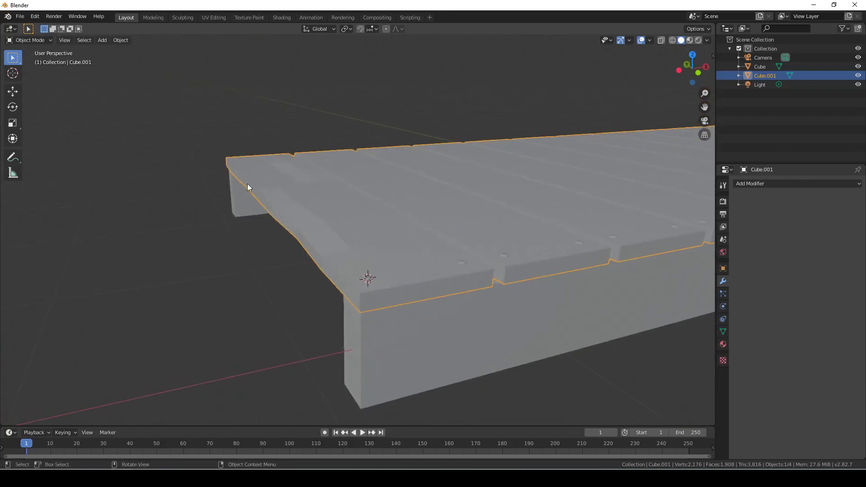
- Apply Shade Smooth to the entire plank mesh in Edit Mode and return to Object Mode
{"action": "key", "text": "Tab"}
{"action": "key", "text": "a"}
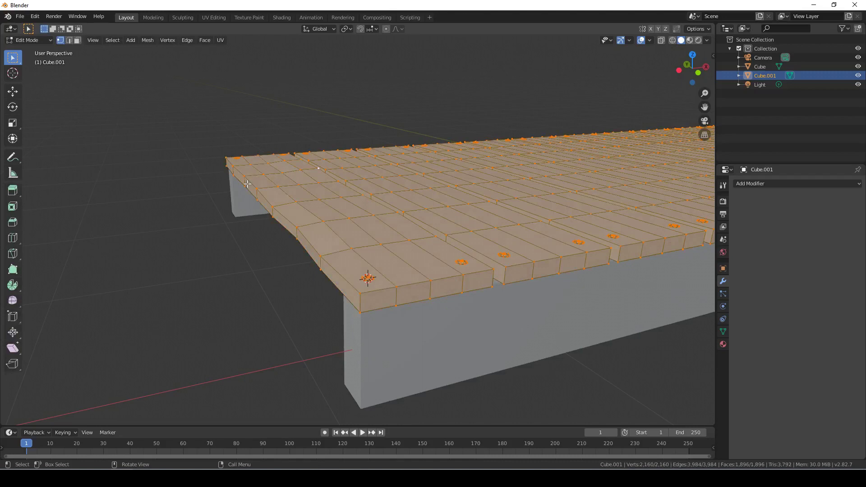
{"action": "key", "text": "space"}
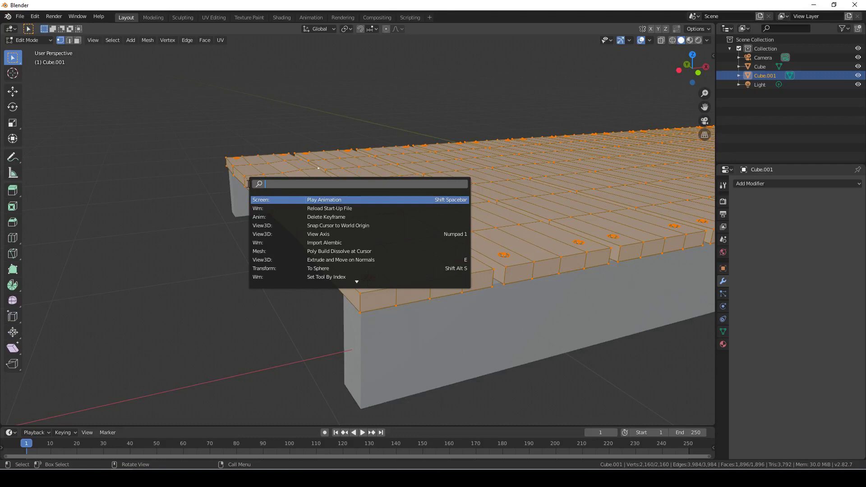
{"action": "type", "text": "SMOOTH"}
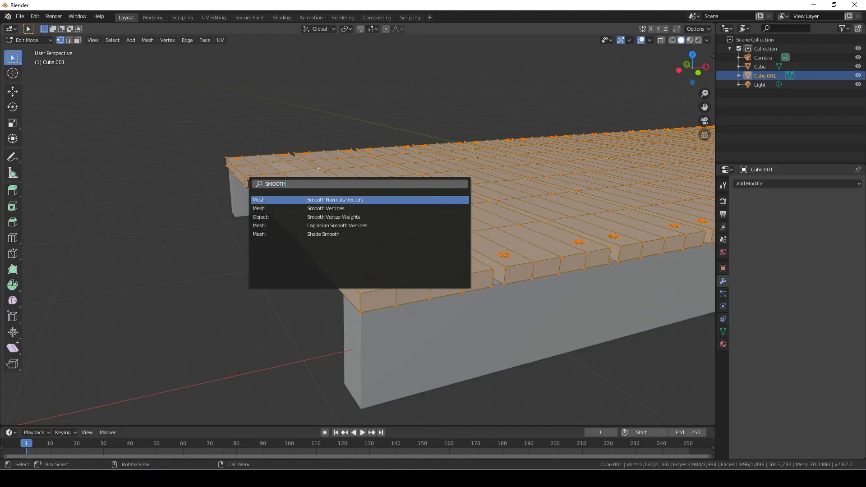
{"action": "key", "text": "Down"}
{"action": "key", "text": "Down"}
{"action": "key", "text": "Down"}
{"action": "key", "text": "Down"}
{"action": "key", "text": "Return"}
{"action": "key", "text": "Tab"}
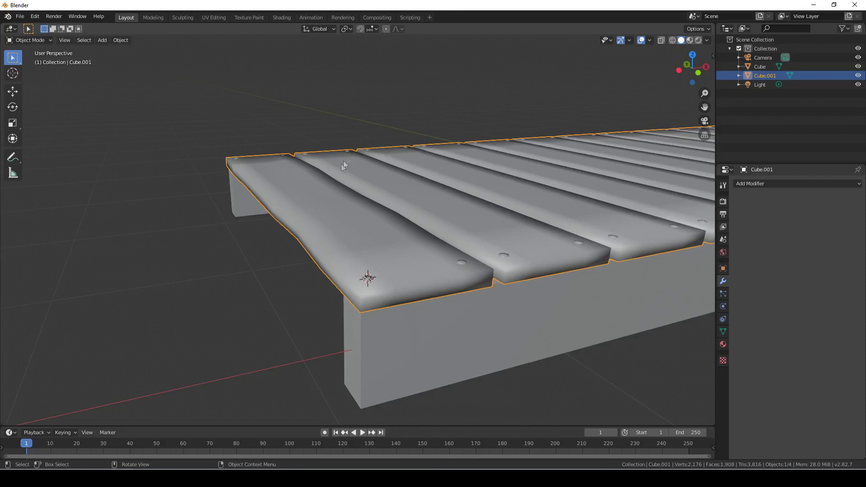
- Enable Auto Smooth for the plank mesh's normals and return to Edit Mode
{"action": "left_click", "coordinate": [722, 330]}
{"action": "left_click", "coordinate": [734, 338]}
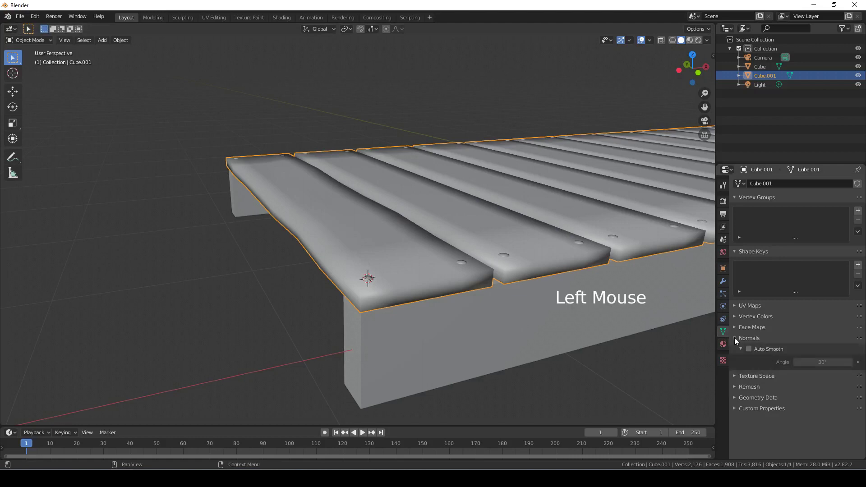
{"action": "left_click", "coordinate": [749, 348]}
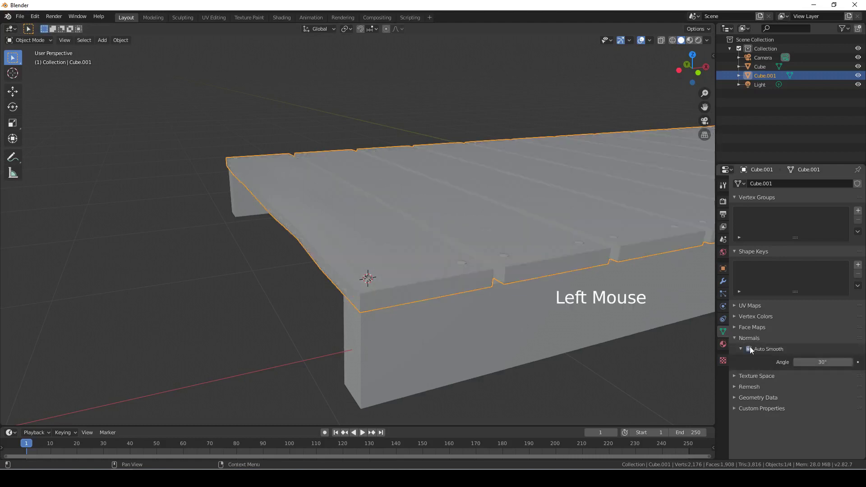
{"action": "middle_click_drag", "start_coordinate": [444, 359], "coordinate": [408, 317]}
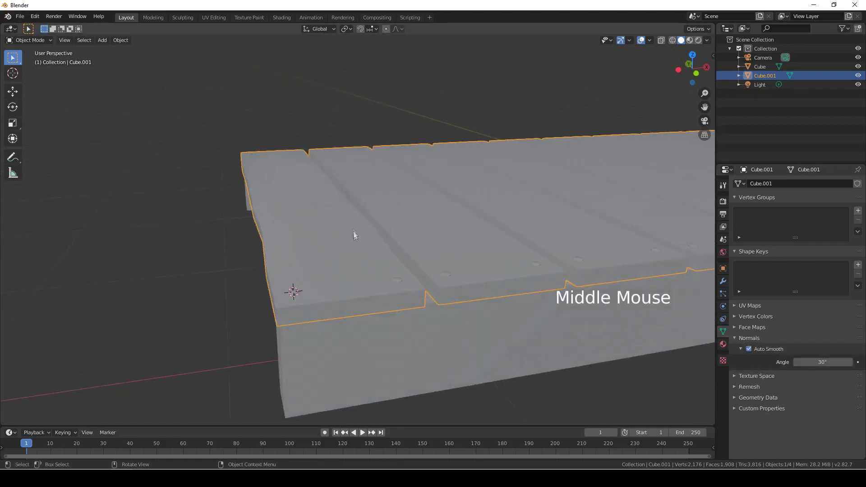
{"action": "middle_click_drag", "start_coordinate": [265, 233], "coordinate": [307, 223]}
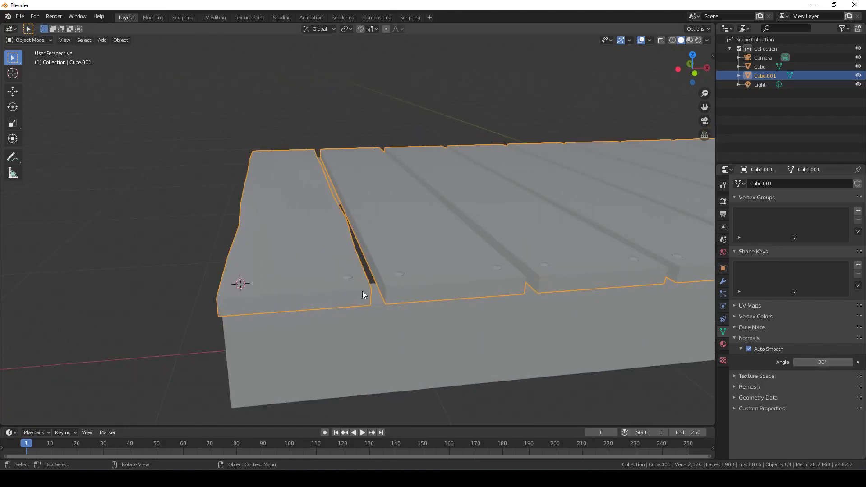
{"action": "middle_click_drag", "start_coordinate": [396, 324], "coordinate": [382, 268]}
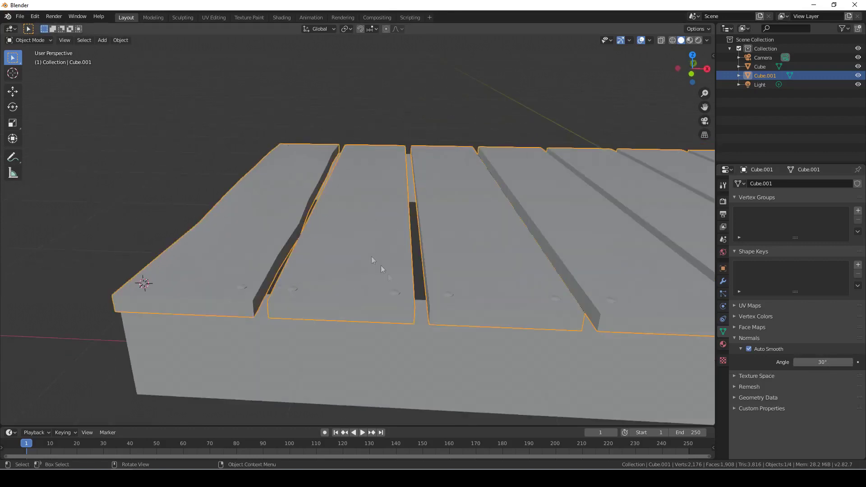
{"action": "key", "text": "Tab"}
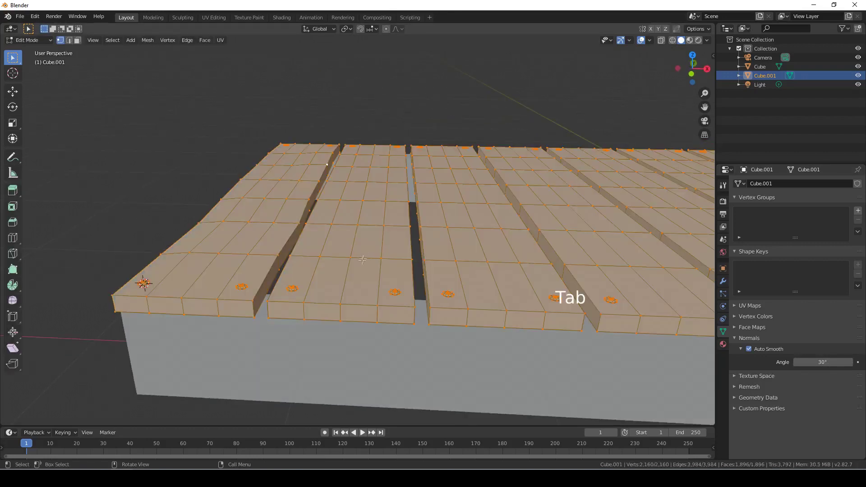
- Select the two top faces along the second plank's edge at its near end and lower them about 0.007 m along Z
{"action": "left_click", "coordinate": [352, 278]}
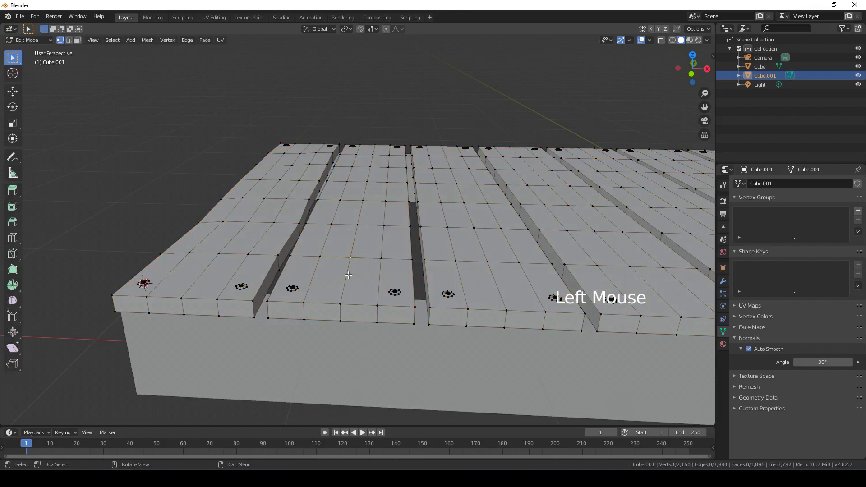
{"action": "left_click", "coordinate": [78, 40]}
{"action": "left_click", "coordinate": [302, 270]}
{"action": "left_click", "coordinate": [311, 237], "text": "shift"}
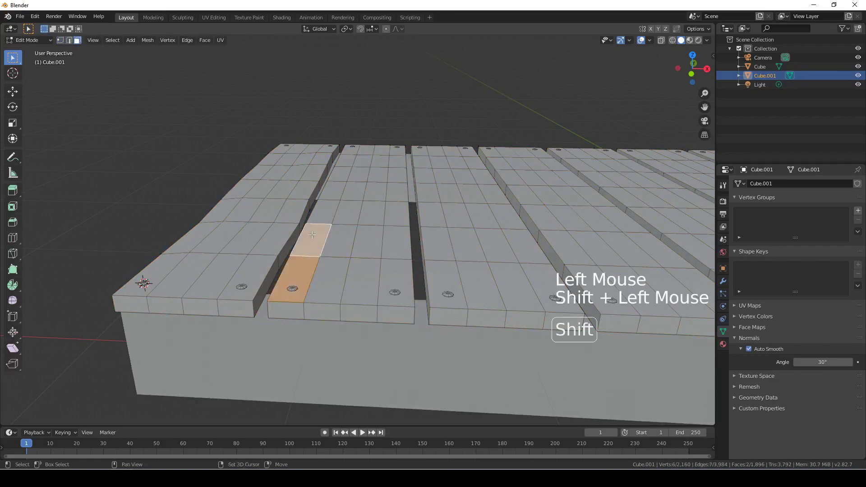
{"action": "key", "text": "g"}
{"action": "key", "text": "z"}
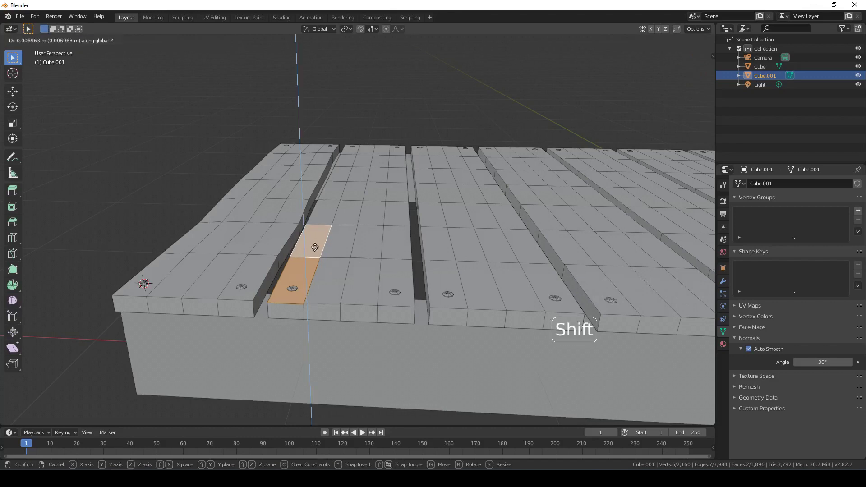
{"action": "left_click", "coordinate": [311, 235]}
- Select the whole nail on the lowered part of the second plank and move it along Z to fit the surface
{"action": "scroll", "coordinate": [315, 252], "scroll_direction": "up", "scroll_amount": 2}
{"action": "middle_click_drag", "start_coordinate": [325, 271], "coordinate": [371, 224], "text": "shift"}
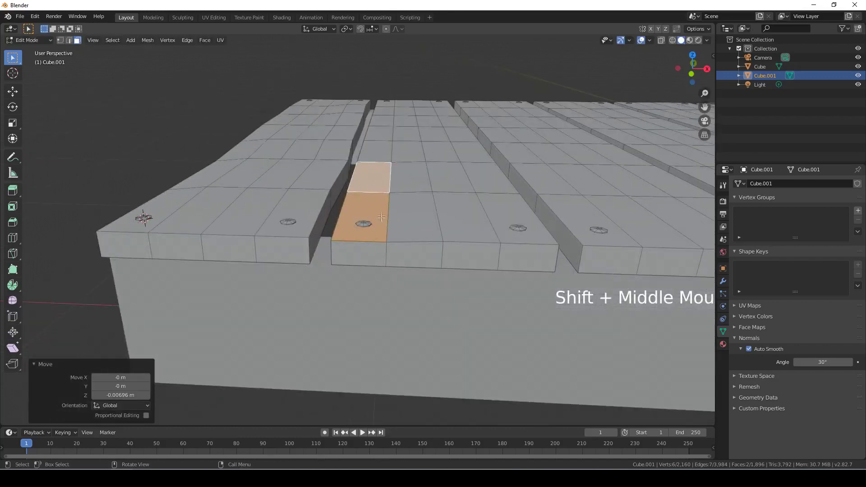
{"action": "left_click", "coordinate": [366, 223]}
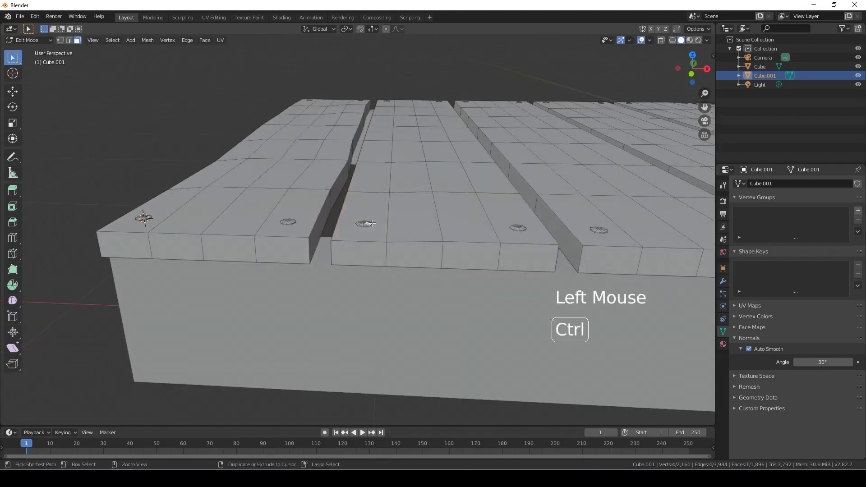
{"action": "key", "text": "ctrl+l"}
{"action": "key", "text": "g"}
{"action": "key", "text": "z"}
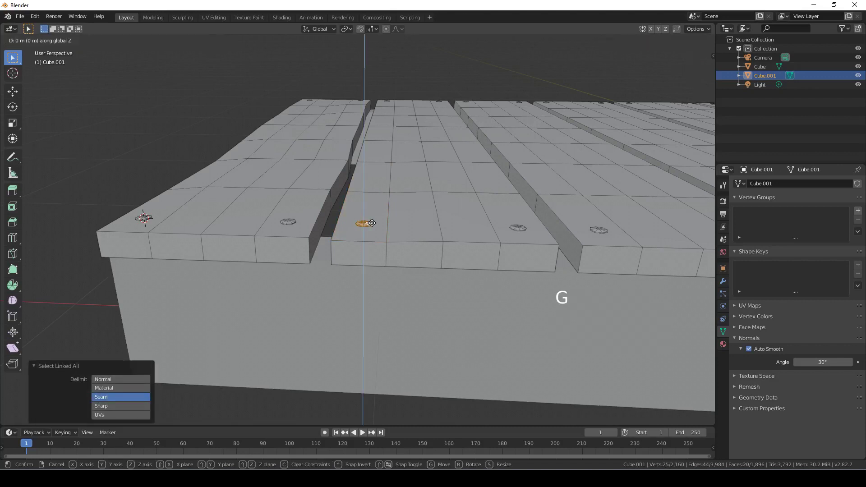
{"action": "key", "text": "shift"}
{"action": "left_click", "coordinate": [373, 246]}
- Select two neighbouring side faces near the second plank's far end and move them along X
{"action": "middle_click_drag", "start_coordinate": [374, 246], "coordinate": [346, 151], "text": "shift"}
{"action": "left_click", "coordinate": [403, 242]}
{"action": "key", "text": "g"}
{"action": "key", "text": "y"}
{"action": "key", "text": "Escape"}
{"action": "left_click", "coordinate": [346, 151], "text": "shift"}
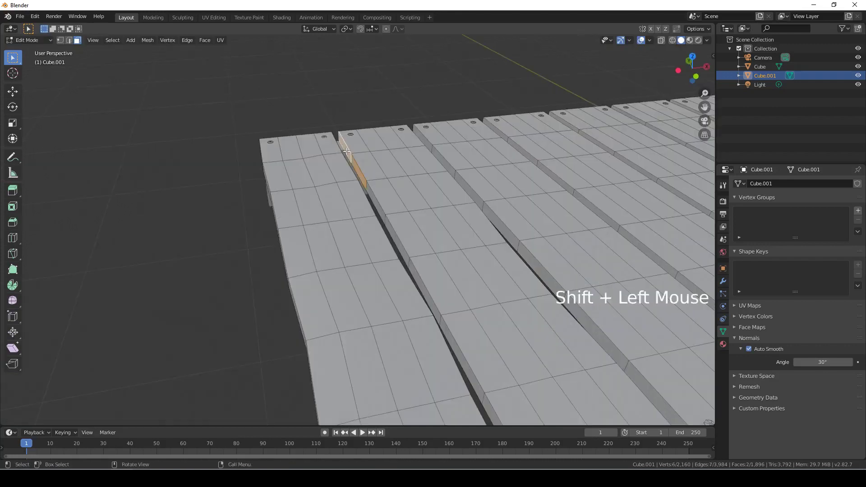
{"action": "key", "text": "g"}
{"action": "key", "text": "x"}
{"action": "left_click", "coordinate": [369, 153]}
- Shift two side faces on the second plank's other long edge to bend it, and check the deck in Object Mode
{"action": "middle_click_drag", "start_coordinate": [368, 154], "coordinate": [203, 231], "text": "shift"}
{"action": "key", "text": "g"}
{"action": "left_click", "coordinate": [255, 242]}
{"action": "left_click", "coordinate": [298, 247], "text": "shift"}
{"action": "key", "text": "Tab"}
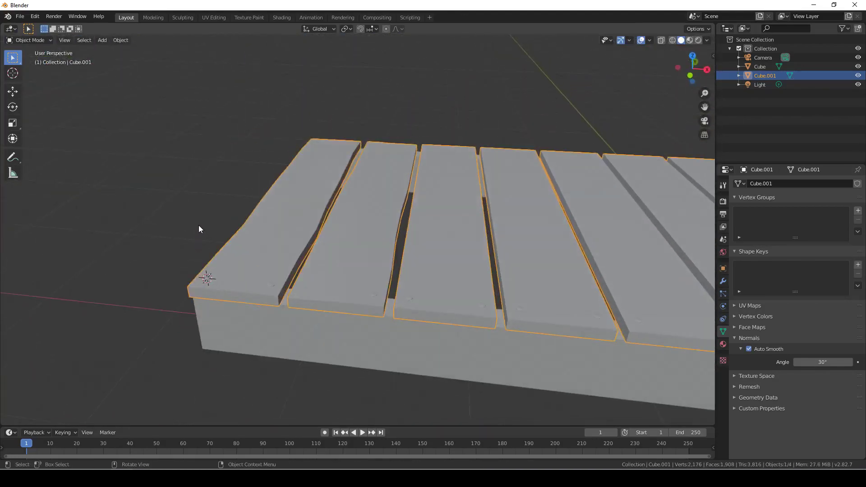
{"action": "middle_click_drag", "start_coordinate": [336, 259], "coordinate": [306, 265]}
{"action": "scroll", "coordinate": [301, 276], "scroll_direction": "down", "scroll_amount": 2}
{"action": "middle_click_drag", "start_coordinate": [582, 244], "coordinate": [554, 266]}
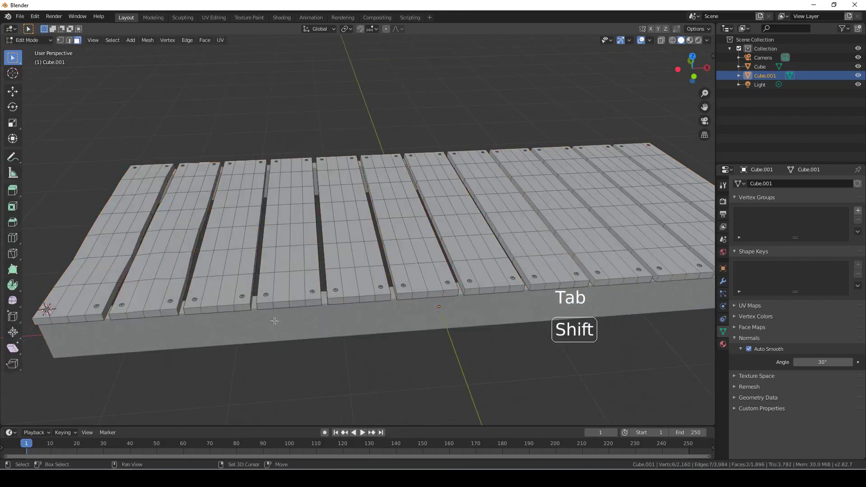
{"action": "middle_click_drag", "start_coordinate": [316, 326], "coordinate": [286, 322], "text": "shift"}
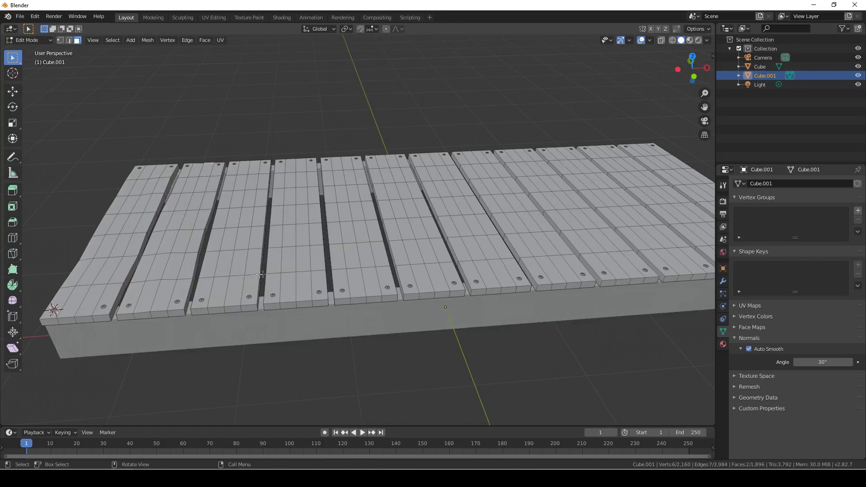
- Select the complete fourth, sixth, seventh, eleventh and twelfth planks through linked geometry and delete them
{"action": "left_click", "coordinate": [301, 266]}
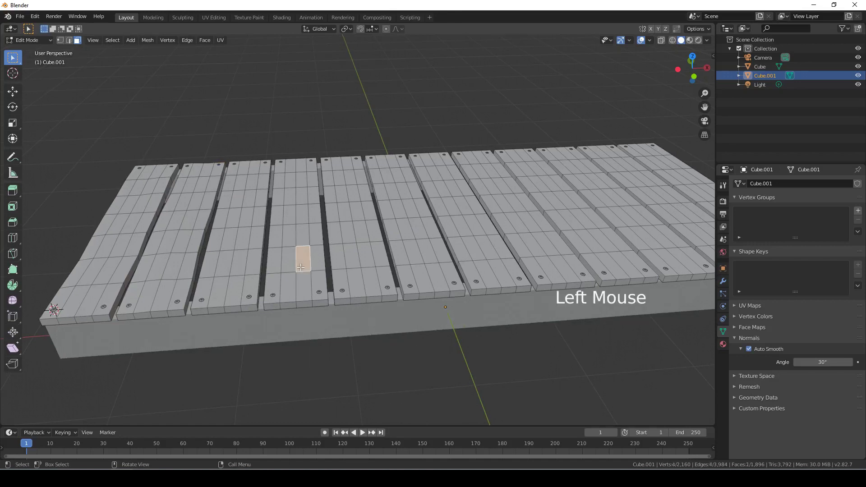
{"action": "left_click", "coordinate": [412, 251], "text": "shift"}
{"action": "left_click", "coordinate": [500, 247], "text": "shift"}
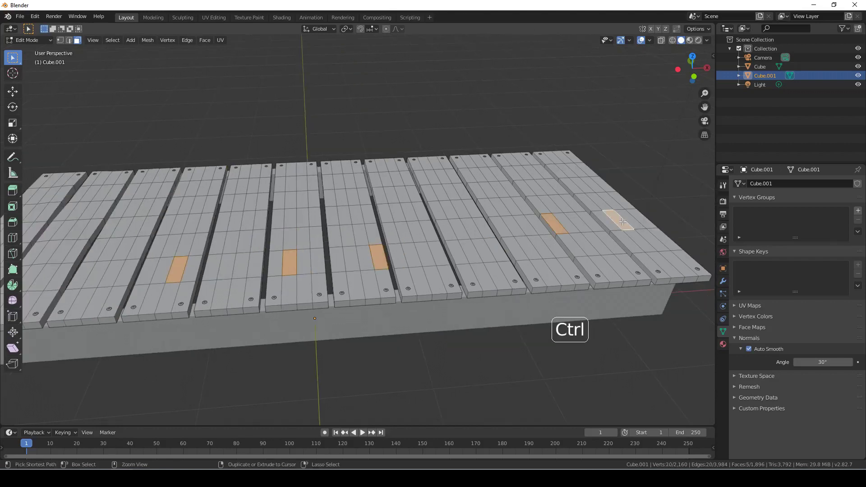
{"action": "key", "text": "ctrl+l"}
{"action": "middle_click_drag", "start_coordinate": [459, 278], "coordinate": [485, 269], "text": "shift"}
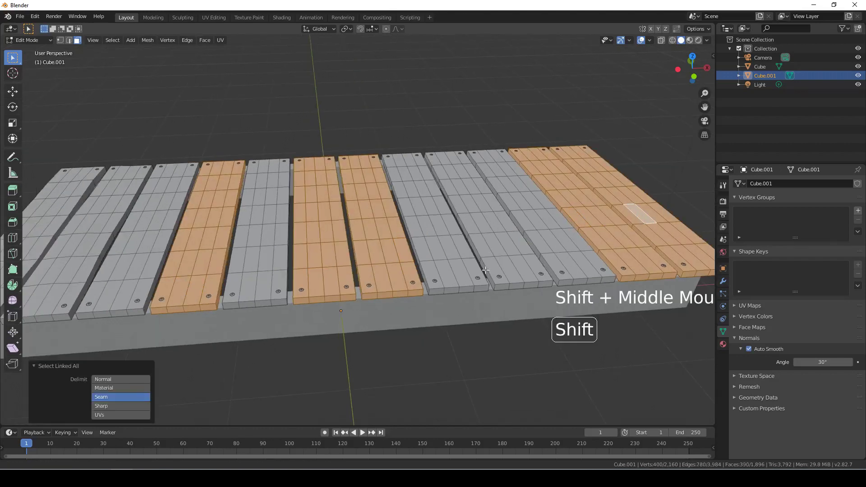
{"action": "key", "text": "Delete"}
{"action": "left_click", "coordinate": [485, 270]}
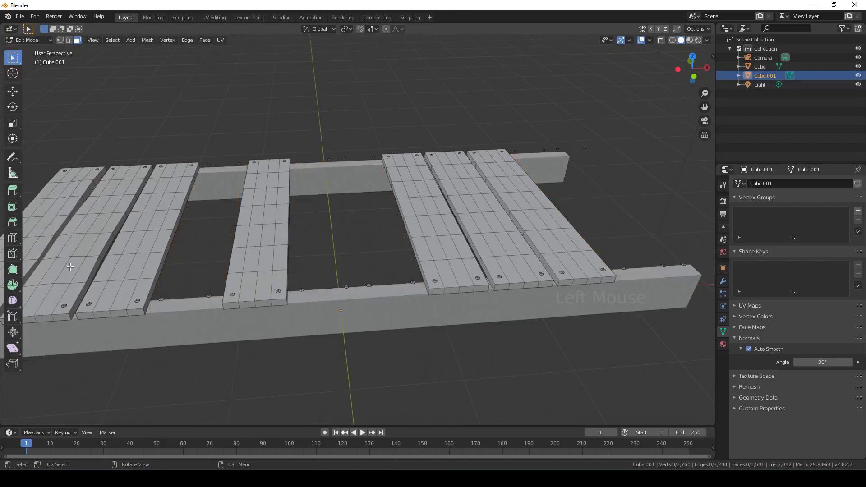
- Duplicate the first two warped planks together and move the copies about 3.33 m along X into the double gap
{"action": "left_click", "coordinate": [70, 270]}
{"action": "left_click", "coordinate": [31, 243], "text": "shift"}
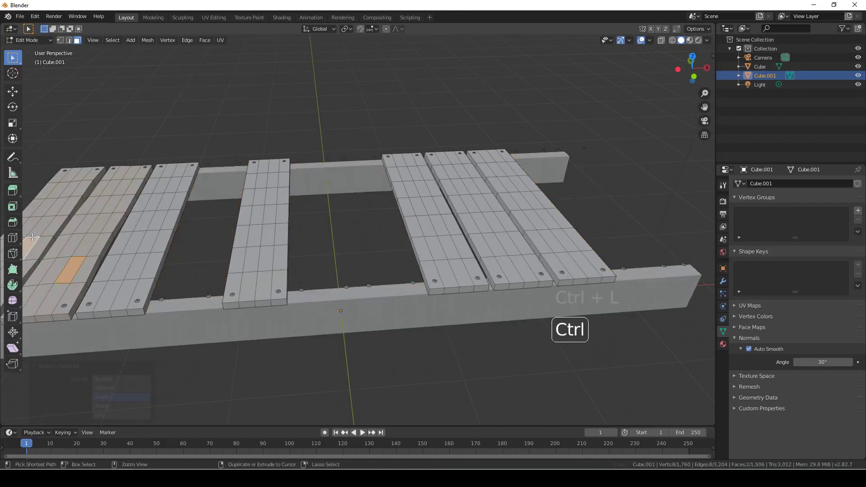
{"action": "key", "text": "ctrl+l"}
{"action": "key", "text": "shift+d"}
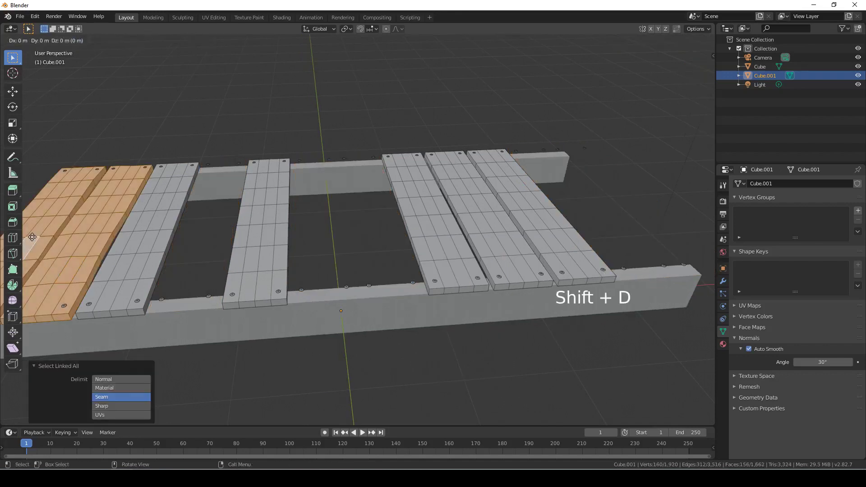
{"action": "key", "text": "x"}
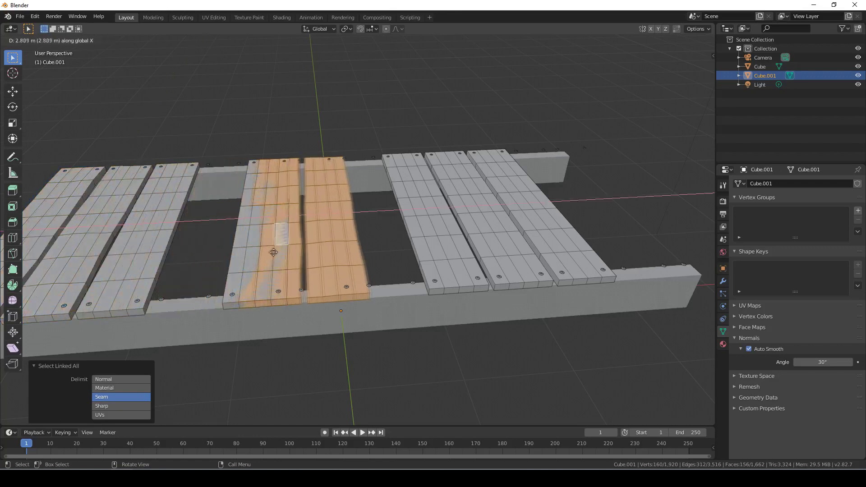
{"action": "key", "text": "shift"}
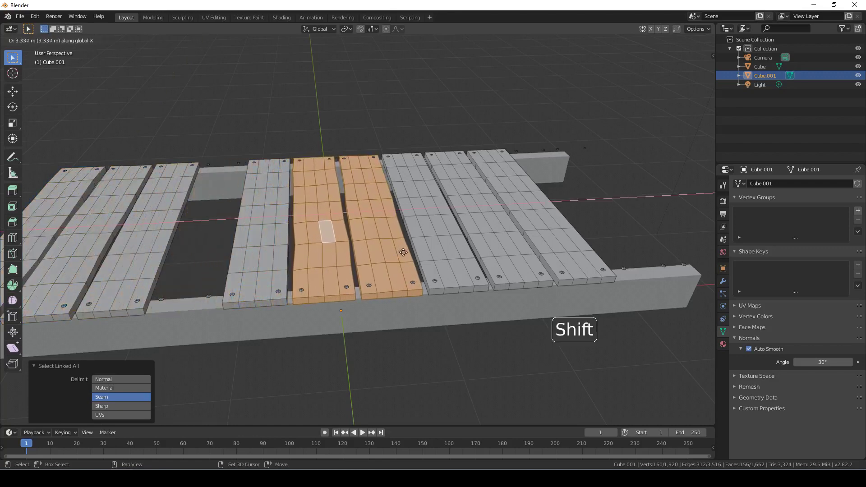
{"action": "left_click", "coordinate": [403, 252]}
{"action": "middle_click_drag", "start_coordinate": [403, 252], "coordinate": [417, 272], "text": "shift"}
- Select the whole sixth plank and rotate it 180° about the Z axis
{"action": "left_click", "coordinate": [403, 270]}
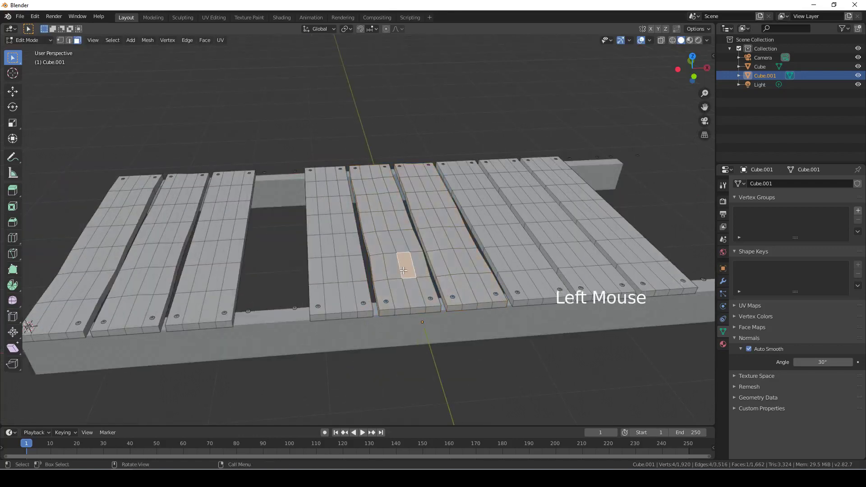
{"action": "key", "text": "ctrl+l"}
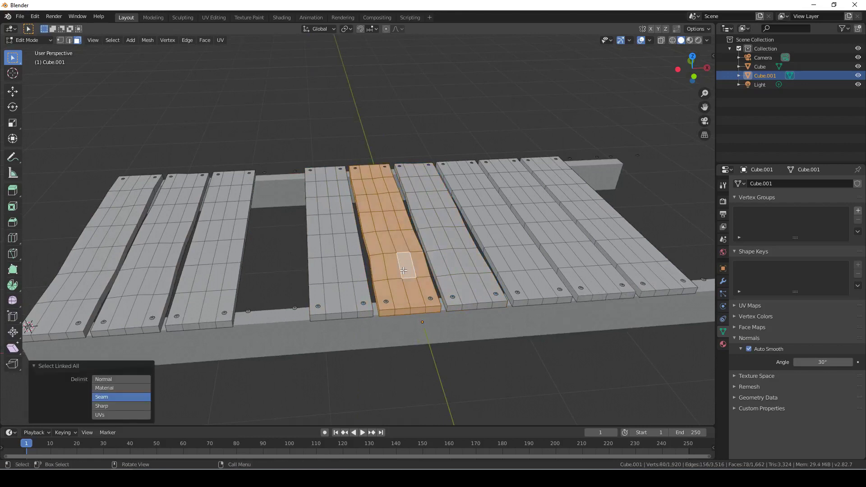
{"action": "key", "text": "r"}
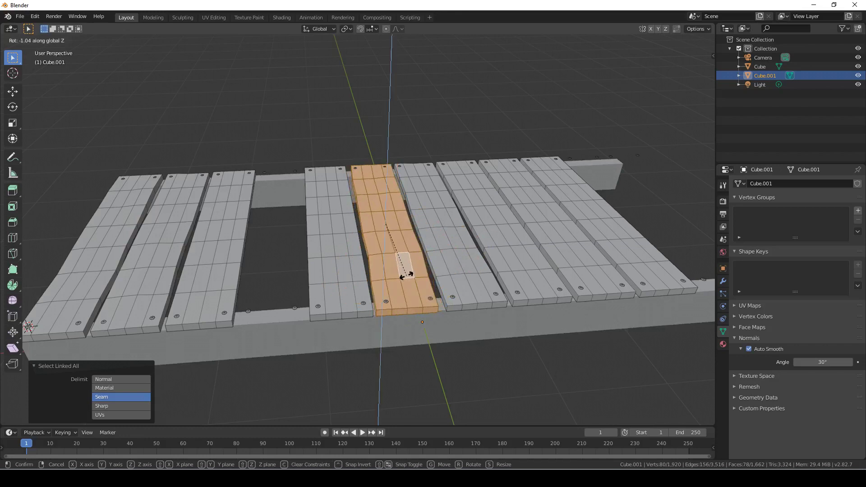
{"action": "key", "text": "z"}
{"action": "type", "text": "180"}
{"action": "key", "text": "Return"}
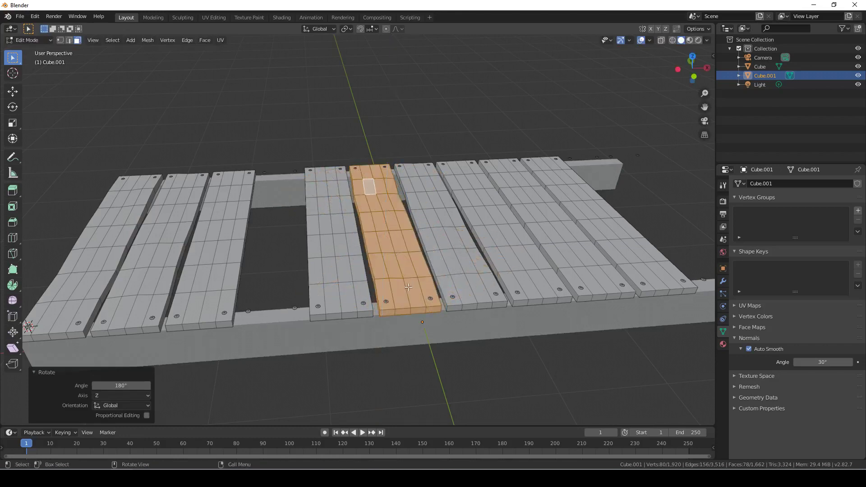
- Duplicate the seventh plank, move the copy -2.01 m along X into the fourth plank's gap, and rotate it 180° about Z
{"action": "middle_click_drag", "start_coordinate": [371, 312], "coordinate": [383, 313], "text": "shift"}
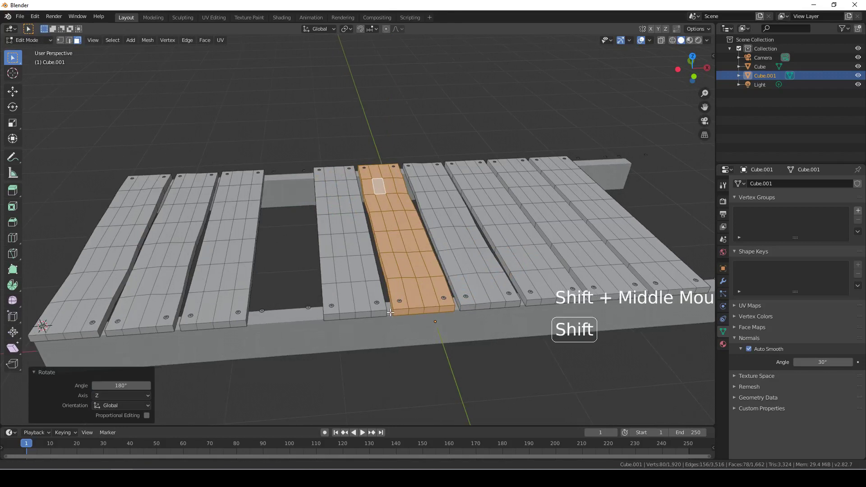
{"action": "left_click", "coordinate": [467, 262]}
{"action": "key", "text": "ctrl+l"}
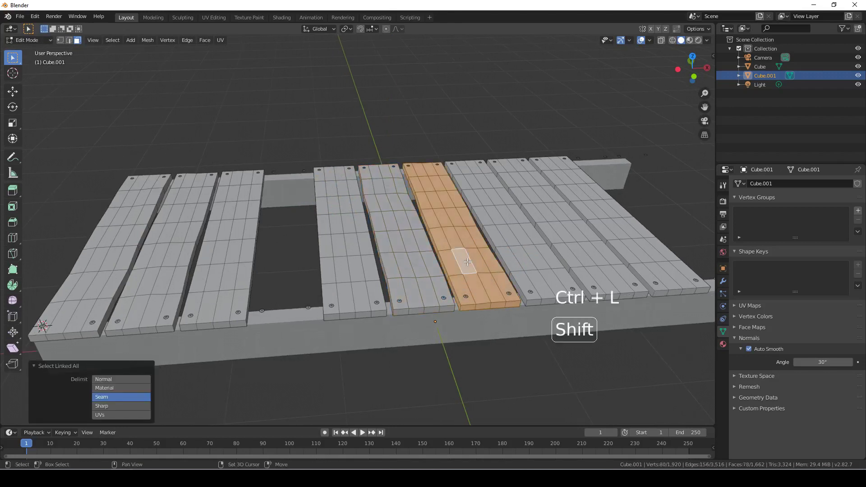
{"action": "key", "text": "shift+d"}
{"action": "key", "text": "y"}
{"action": "key", "text": "x"}
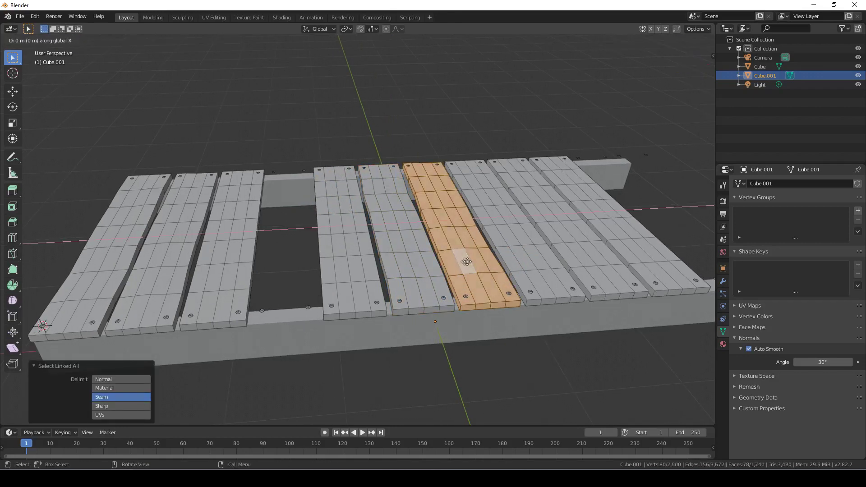
{"action": "left_click", "coordinate": [306, 277]}
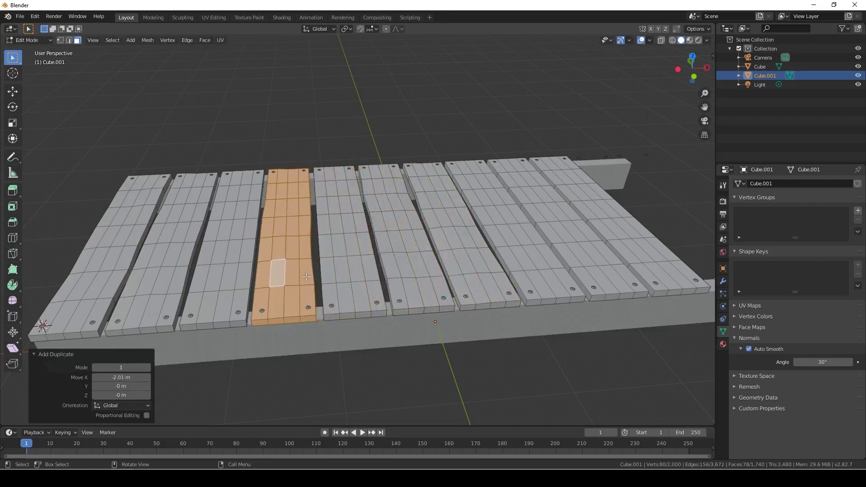
{"action": "type", "text": "rz180"}
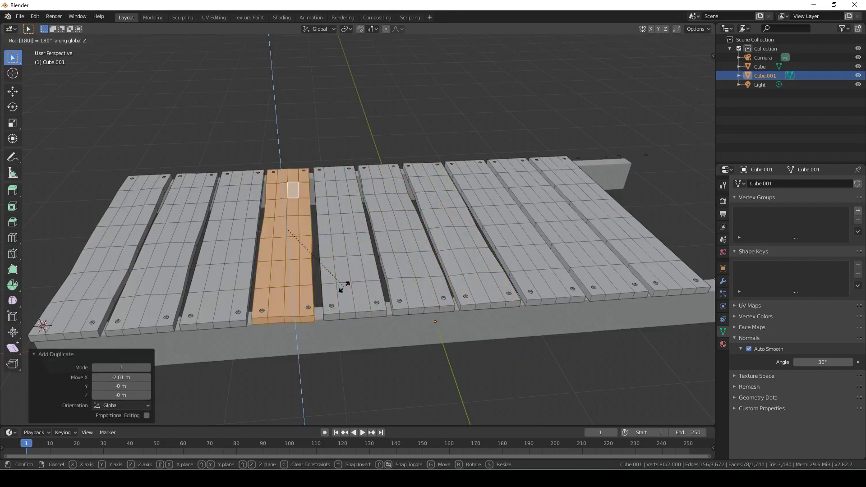
{"action": "key", "text": "Return"}
- Examine the rearranged planks and the remaining open end of the deck from several angles
{"action": "middle_click_drag", "start_coordinate": [344, 287], "coordinate": [411, 284]}
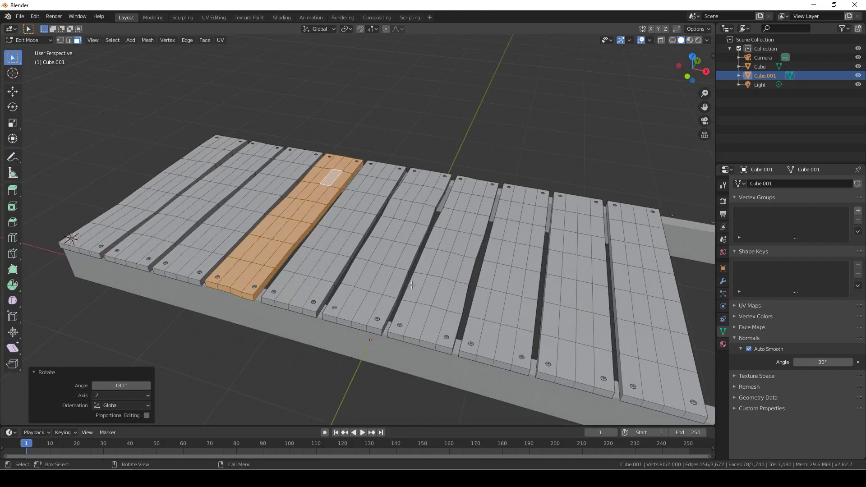
{"action": "middle_click_drag", "start_coordinate": [474, 317], "coordinate": [495, 336]}
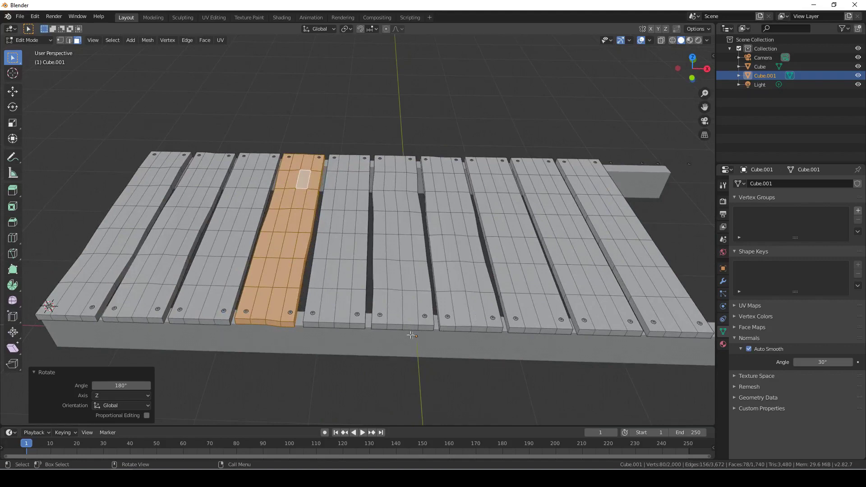
{"action": "middle_click_drag", "start_coordinate": [410, 335], "coordinate": [434, 267], "text": "shift"}
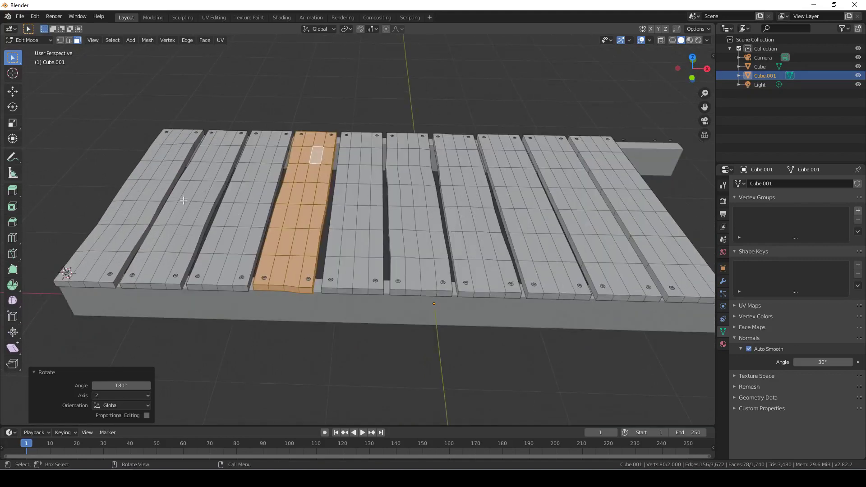
{"action": "scroll", "coordinate": [361, 290], "scroll_direction": "down", "scroll_amount": 5}
{"action": "middle_click", "coordinate": [410, 293]}
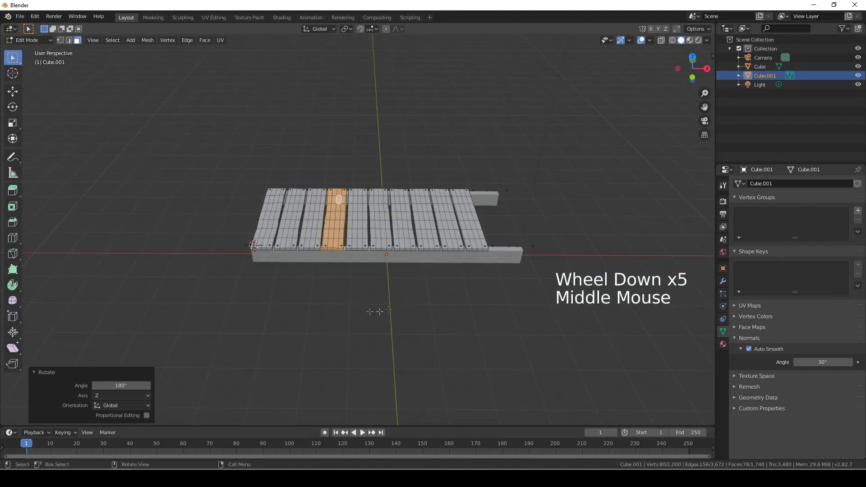
{"action": "scroll", "coordinate": [380, 293], "scroll_direction": "up", "scroll_amount": 3}
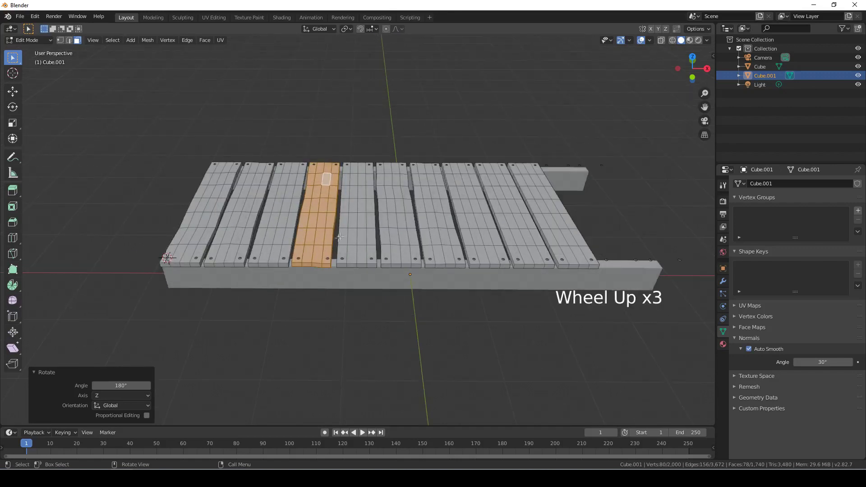
{"action": "middle_click_drag", "start_coordinate": [365, 271], "coordinate": [314, 289], "text": "shift"}
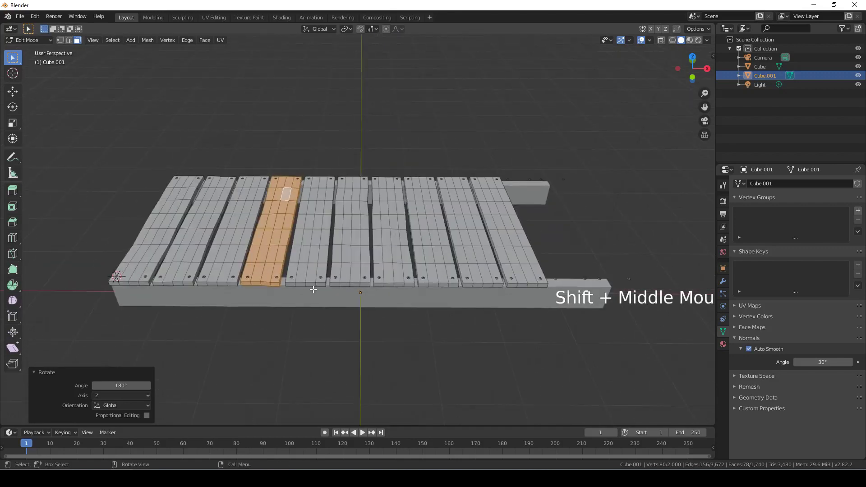
{"action": "left_click", "coordinate": [234, 258]}
{"action": "key", "text": "ctrl+l"}
{"action": "key", "text": "shift+d"}
{"action": "right_click", "coordinate": [231, 260]}
- Duplicate the first plank 6.68 m along X into the eleventh position and place another plank copy in the last position
{"action": "left_click", "coordinate": [144, 251]}
{"action": "key", "text": "ctrl+l"}
{"action": "key", "text": "shift+d"}
{"action": "left_click", "coordinate": [541, 270]}
{"action": "middle_click_drag", "start_coordinate": [541, 270], "coordinate": [414, 334], "text": "shift"}
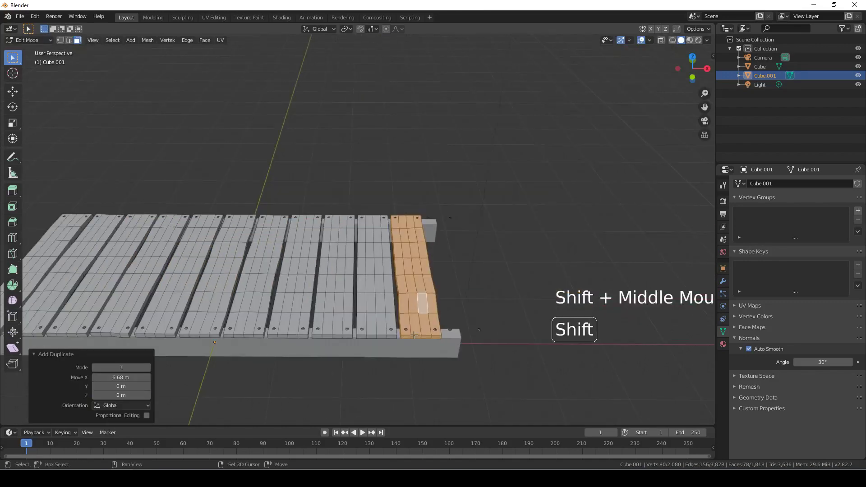
{"action": "key", "text": "r"}
{"action": "left_click", "coordinate": [495, 325]}
- Select the row of faces across the middle of the third plank from the overhanging end and scale it along Z
{"action": "scroll", "coordinate": [428, 307], "scroll_direction": "down", "scroll_amount": 1}
{"action": "scroll", "coordinate": [428, 306], "scroll_direction": "up", "scroll_amount": 3}
{"action": "middle_click_drag", "start_coordinate": [496, 325], "coordinate": [366, 321]}
{"action": "left_click", "coordinate": [366, 322], "text": "alt"}
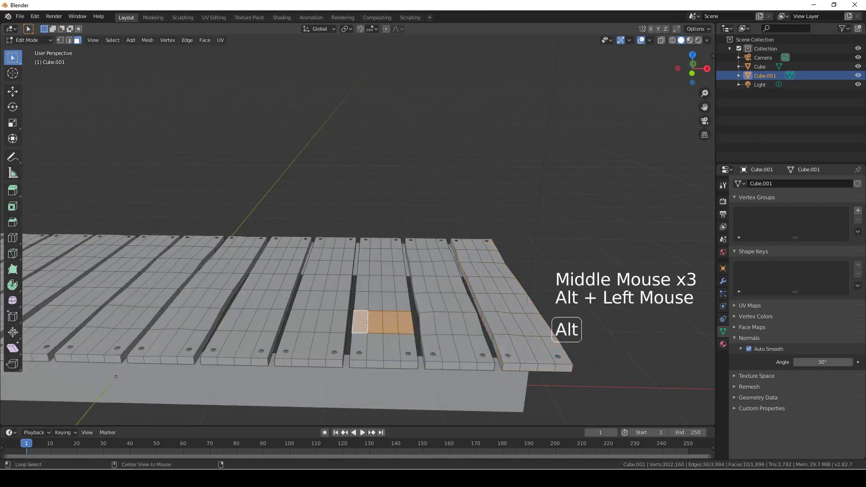
{"action": "left_click", "coordinate": [363, 284], "text": "alt"}
{"action": "left_click", "coordinate": [376, 302]}
{"action": "left_click", "coordinate": [406, 303], "text": "shift"}
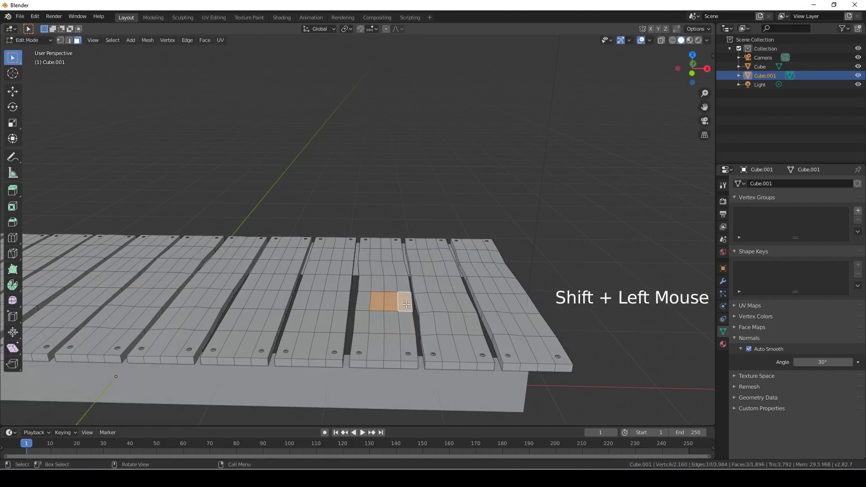
{"action": "key", "text": "s"}
{"action": "key", "text": "z"}
{"action": "left_click", "coordinate": [406, 304]}
{"action": "scroll", "coordinate": [406, 304], "scroll_direction": "down", "scroll_amount": 2}
- Select another group of faces on the planks and shift it along X to warp the plank edge
{"action": "left_click", "coordinate": [396, 298], "text": "alt"}
{"action": "middle_click_drag", "start_coordinate": [406, 303], "coordinate": [316, 271]}
{"action": "scroll", "coordinate": [406, 311], "scroll_direction": "up", "scroll_amount": 2}
{"action": "left_click", "coordinate": [300, 290]}
{"action": "left_click", "coordinate": [300, 290], "text": "shift"}
{"action": "scroll", "coordinate": [300, 290], "scroll_direction": "up", "scroll_amount": 2}
{"action": "key", "text": "g"}
{"action": "key", "text": "x"}
{"action": "left_click", "coordinate": [288, 316]}
- Move further selected plank sections slightly to make the planks more irregular
{"action": "scroll", "coordinate": [283, 337], "scroll_direction": "down", "scroll_amount": 2}
{"action": "key", "text": "g"}
{"action": "left_click", "coordinate": [290, 329]}
{"action": "scroll", "coordinate": [290, 328], "scroll_direction": "down", "scroll_amount": 2}
{"action": "key", "text": "g"}
{"action": "left_click", "coordinate": [319, 381]}
{"action": "scroll", "coordinate": [311, 372], "scroll_direction": "down", "scroll_amount": 3}
{"action": "middle_click_drag", "start_coordinate": [319, 372], "coordinate": [315, 293], "text": "shift"}
{"action": "scroll", "coordinate": [316, 293], "scroll_direction": "up", "scroll_amount": 2}
{"action": "key", "text": "Tab"}
{"action": "key", "text": "g"}
{"action": "left_click", "coordinate": [302, 295]}
- Select the face row around the far end of the fifth plank and shift it along X
{"action": "left_click", "coordinate": [308, 231], "text": "alt"}
{"action": "key", "text": "g"}
{"action": "key", "text": "x"}
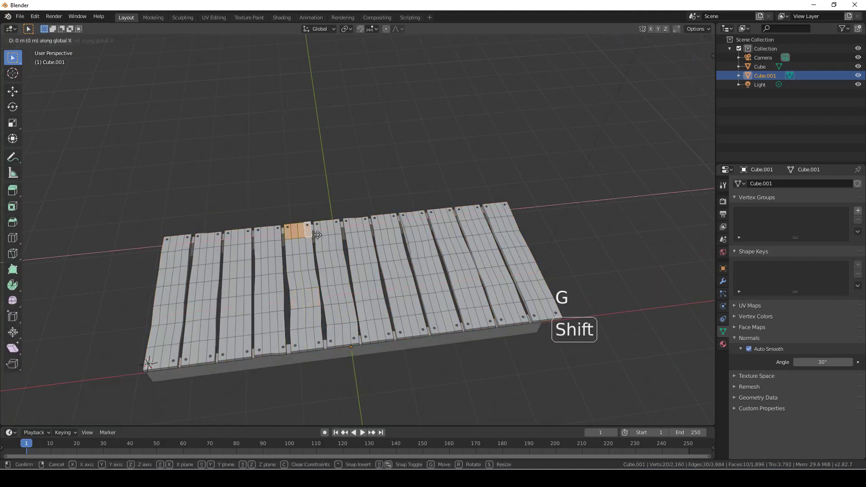
{"action": "left_click", "coordinate": [317, 235]}
{"action": "scroll", "coordinate": [317, 252], "scroll_direction": "down", "scroll_amount": 3}
{"action": "key", "text": "Tab"}
- Select another row of plank faces and move it along Z to make the surface uneven
{"action": "middle_click_drag", "start_coordinate": [358, 339], "coordinate": [380, 353]}
{"action": "key", "text": "Tab"}
{"action": "left_click", "coordinate": [345, 318], "text": "alt"}
{"action": "middle_click_drag", "start_coordinate": [345, 317], "coordinate": [336, 269]}
{"action": "key", "text": "g"}
{"action": "key", "text": "z"}
{"action": "left_click", "coordinate": [335, 259]}
- Move a further face row along Z and scale it to vary the plank's height and width
{"action": "left_click", "coordinate": [316, 244], "text": "alt"}
{"action": "key", "text": "g"}
{"action": "key", "text": "z"}
{"action": "left_click", "coordinate": [309, 228]}
{"action": "middle_click_drag", "start_coordinate": [308, 227], "coordinate": [513, 296]}
{"action": "key", "text": "s"}
{"action": "left_click", "coordinate": [494, 286]}
- Scale another plank face row along X and return to Object Mode
{"action": "scroll", "coordinate": [360, 253], "scroll_direction": "down", "scroll_amount": 2}
{"action": "left_click", "coordinate": [293, 240], "text": "alt"}
{"action": "key", "text": "s"}
{"action": "key", "text": "x"}
{"action": "key", "text": "Tab"}
{"action": "middle_click_drag", "start_coordinate": [397, 275], "coordinate": [292, 296]}
- Reposition one more selected part of the planks and leave Edit Mode to view the whole deck
{"action": "key", "text": "Tab"}
{"action": "left_click", "coordinate": [326, 337]}
{"action": "key", "text": "shift+d"}
{"action": "key", "text": "g"}
{"action": "left_click", "coordinate": [441, 332]}
{"action": "key", "text": "Tab"}
{"action": "middle_click_drag", "start_coordinate": [440, 332], "coordinate": [421, 332]}
{"action": "middle_click_drag", "start_coordinate": [503, 335], "coordinate": [321, 336], "text": "shift"}
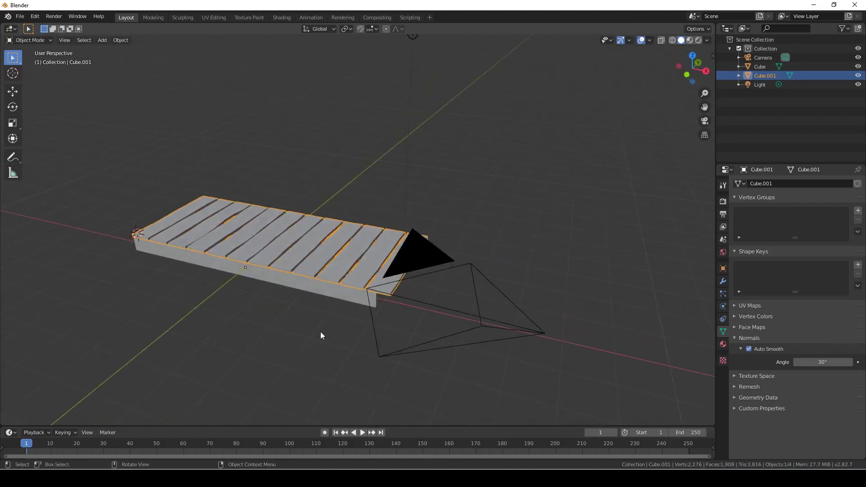
- Select the end faces of both beams and move them about 0.4 m along X beyond the last plank
{"action": "middle_click_drag", "start_coordinate": [378, 303], "coordinate": [333, 288]}
{"action": "scroll", "coordinate": [363, 322], "scroll_direction": "up", "scroll_amount": 3}
{"action": "left_click", "coordinate": [373, 302]}
{"action": "key", "text": "Tab"}
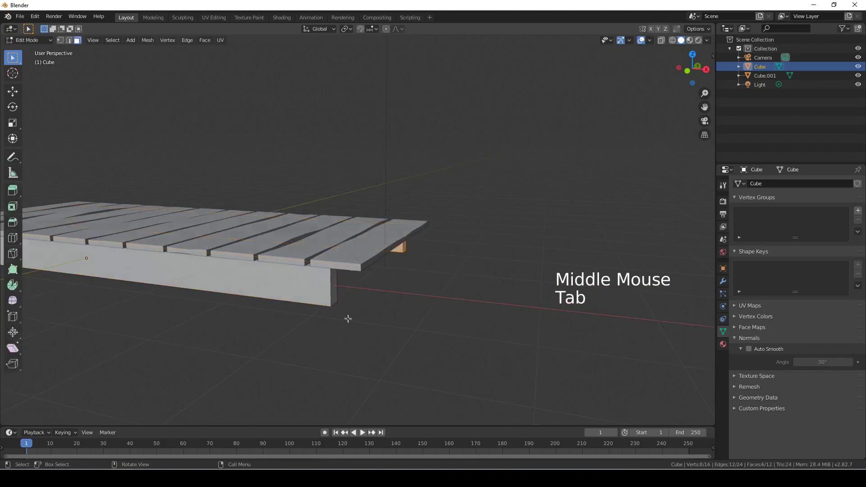
{"action": "mouse_move", "coordinate": [347, 318]}
{"action": "middle_mouse_down"}
{"action": "mouse_move", "coordinate": [332, 314]}
{"action": "mouse_move", "coordinate": [338, 325]}
{"action": "middle_mouse_up"}
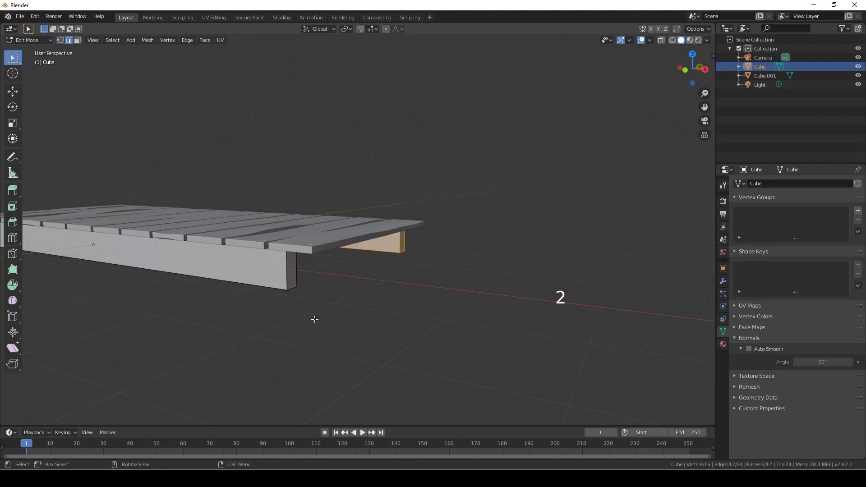
{"action": "double_click", "coordinate": [293, 280]}
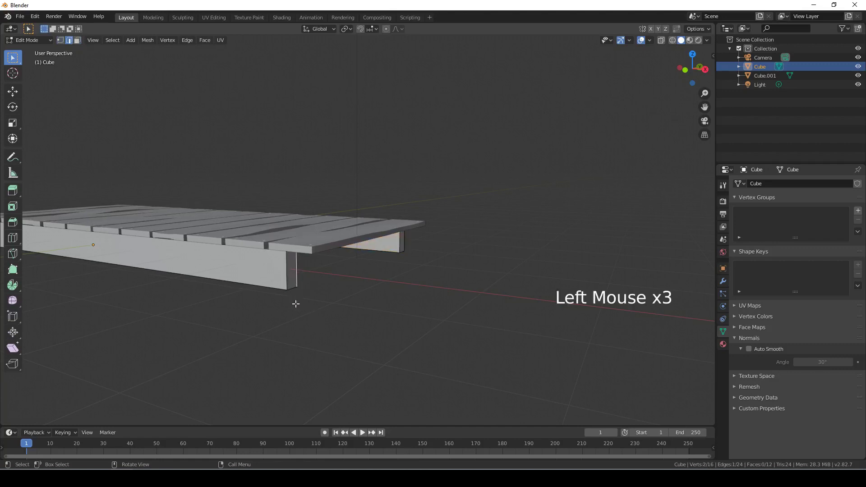
{"action": "key", "text": "3"}
{"action": "left_click", "coordinate": [290, 274]}
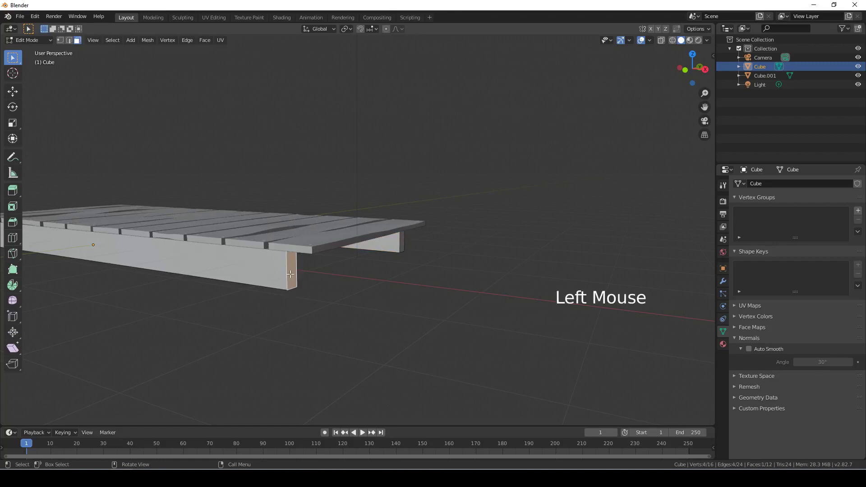
{"action": "left_click", "coordinate": [403, 243], "text": "shift"}
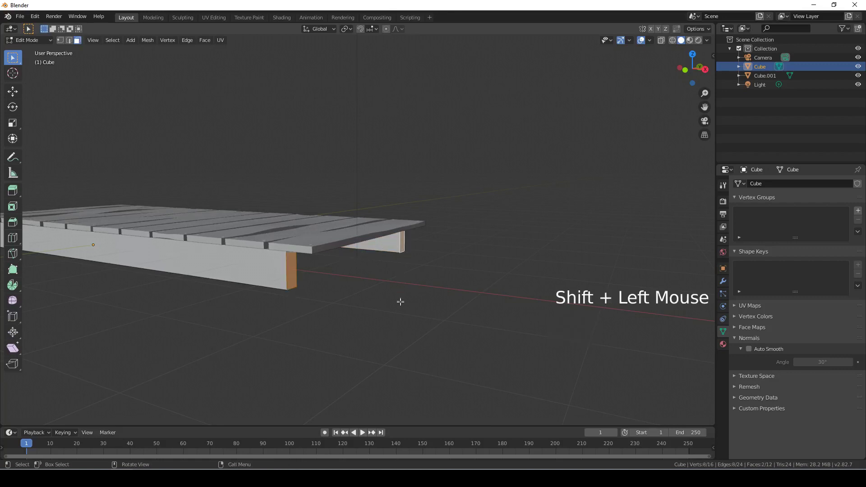
{"action": "key", "text": "g"}
{"action": "key", "text": "x"}
{"action": "key", "text": "shift"}
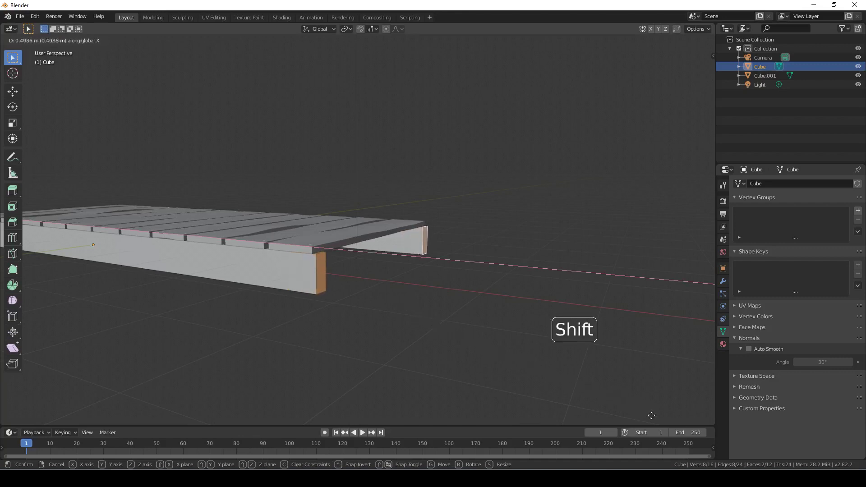
{"action": "left_click", "coordinate": [668, 424]}
{"action": "scroll", "coordinate": [416, 334], "scroll_direction": "down", "scroll_amount": 4}
{"action": "key", "text": "Tab"}
- Snap the 3D cursor back to the world origin
{"action": "middle_click_drag", "start_coordinate": [415, 334], "coordinate": [376, 286]}
{"action": "scroll", "coordinate": [404, 354], "scroll_direction": "up", "scroll_amount": 3}
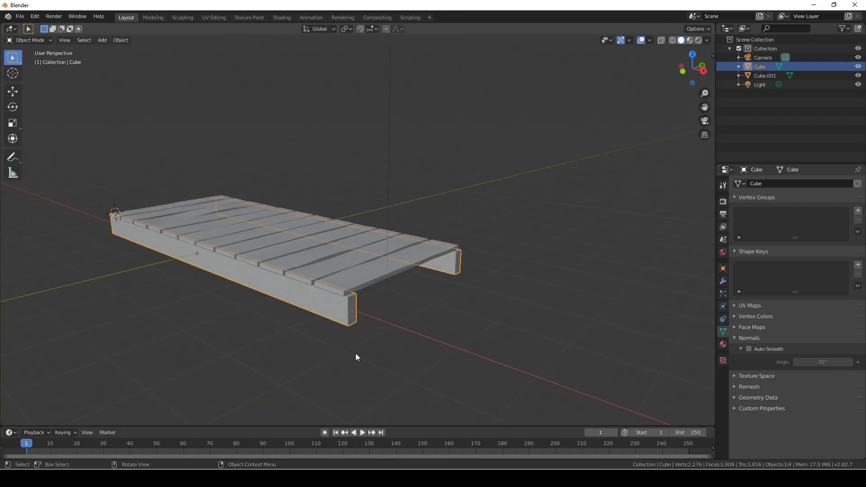
{"action": "middle_click_drag", "start_coordinate": [307, 349], "coordinate": [384, 343]}
{"action": "scroll", "coordinate": [384, 344], "scroll_direction": "down", "scroll_amount": 2}
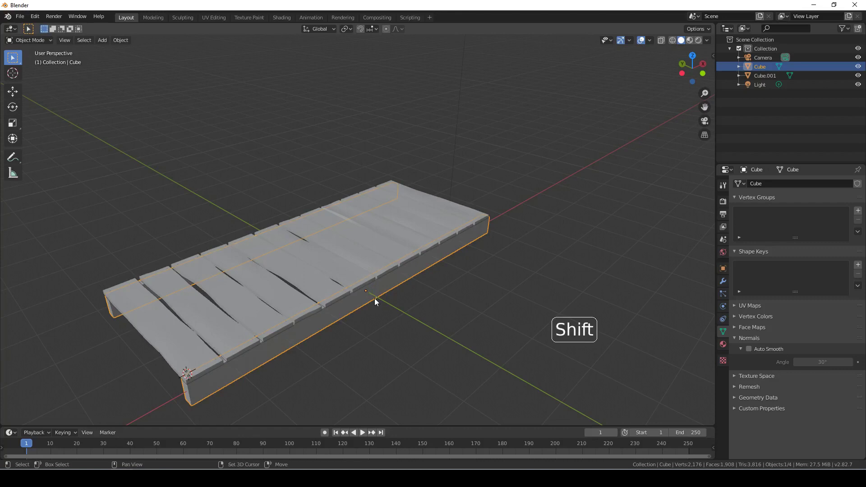
{"action": "key", "text": "shift+s"}
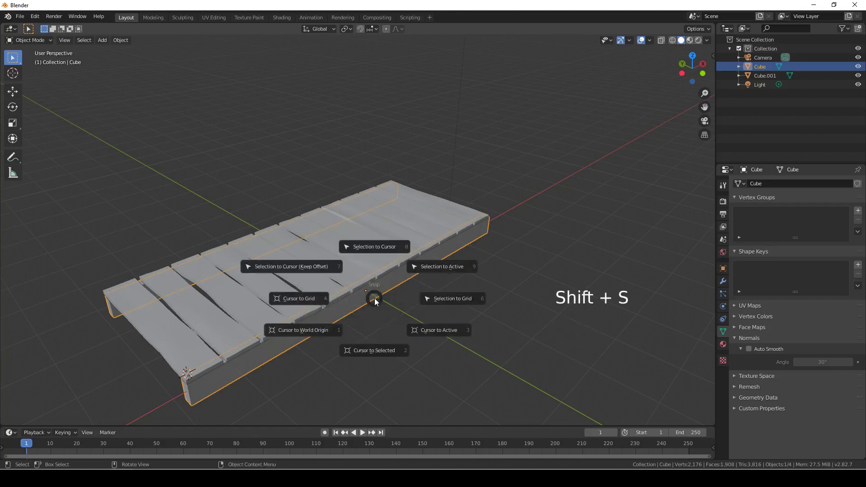
{"action": "left_click", "coordinate": [305, 331]}
{"action": "middle_click_drag", "start_coordinate": [369, 293], "coordinate": [358, 294]}
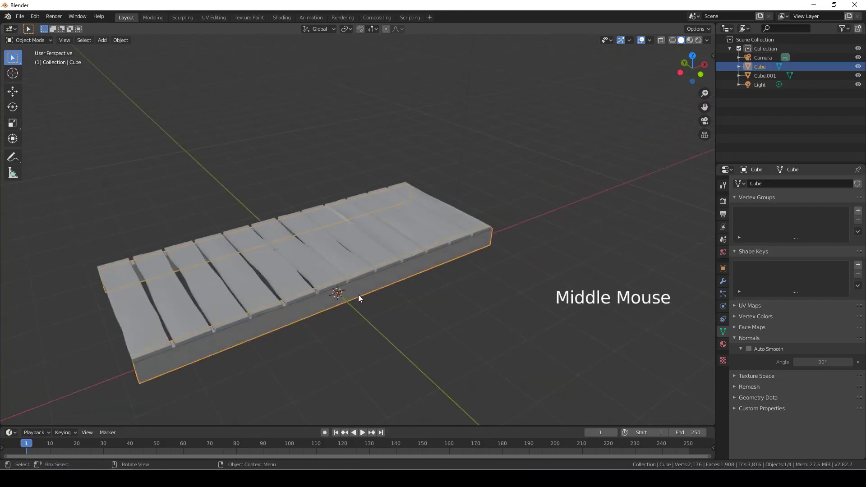
- Add a cylinder mesh at the world origin and set its vertices to 16
{"action": "key", "text": "shift+a"}
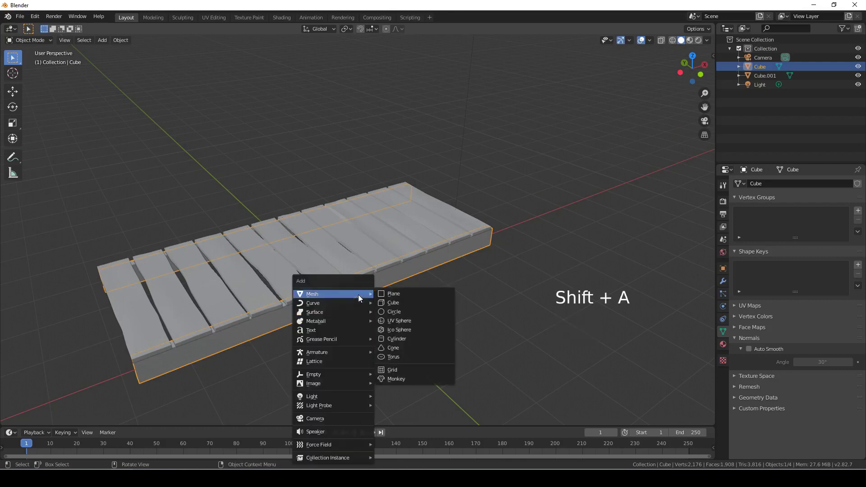
{"action": "left_click", "coordinate": [401, 339]}
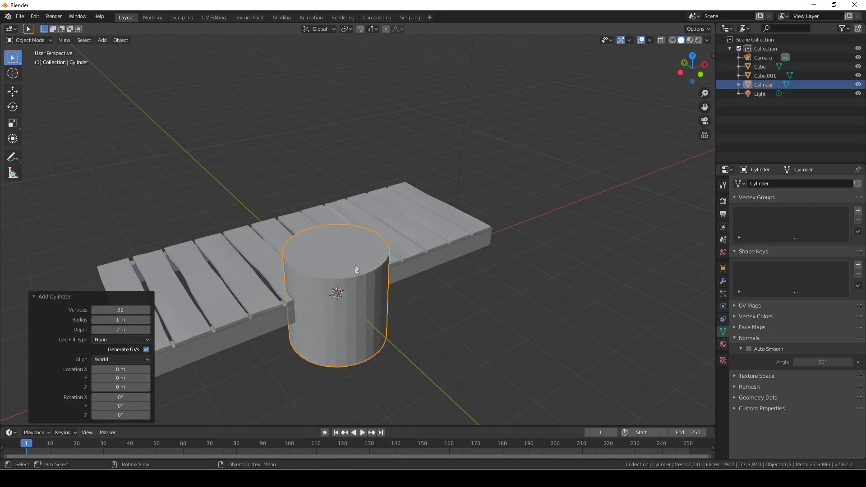
{"action": "left_click", "coordinate": [122, 309]}
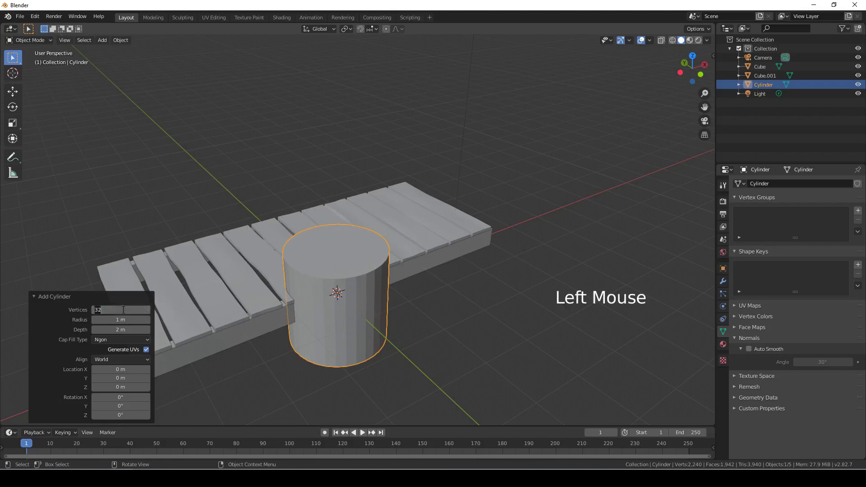
{"action": "type", "text": "16"}
{"action": "key", "text": "Return"}
- In top view, move the cylinder mesh 3.92 m along X and -0.363 m along Y, and scale it to 0.557
{"action": "key", "text": "Tab"}
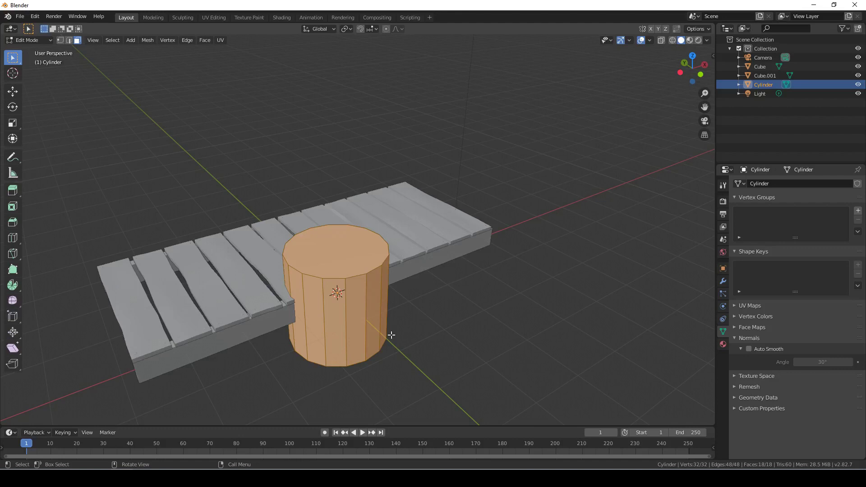
{"action": "key", "text": "KP_7"}
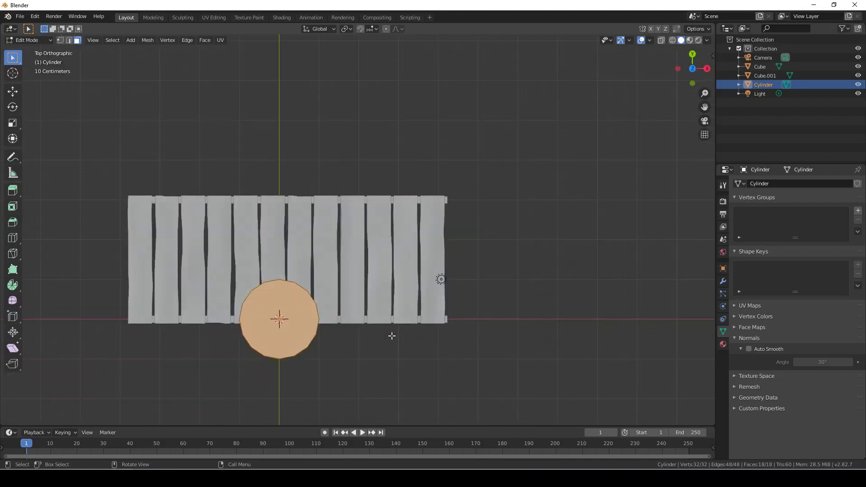
{"action": "key", "text": "g"}
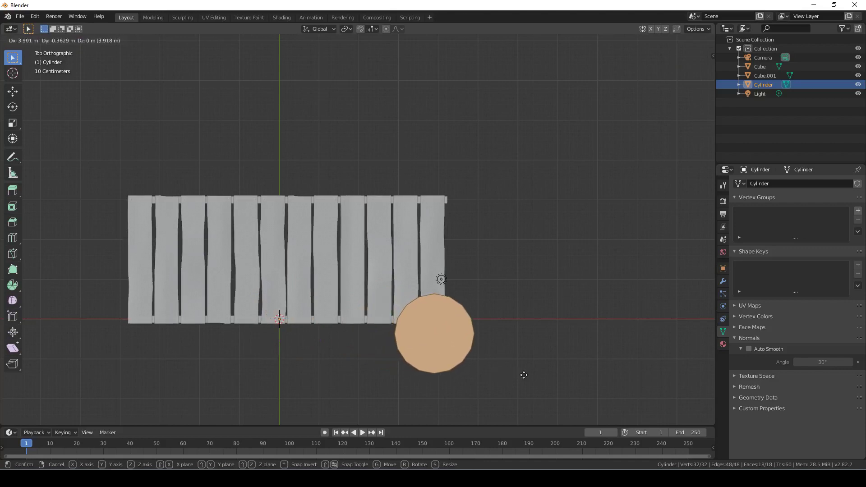
{"action": "left_click", "coordinate": [522, 374]}
{"action": "key", "text": "s"}
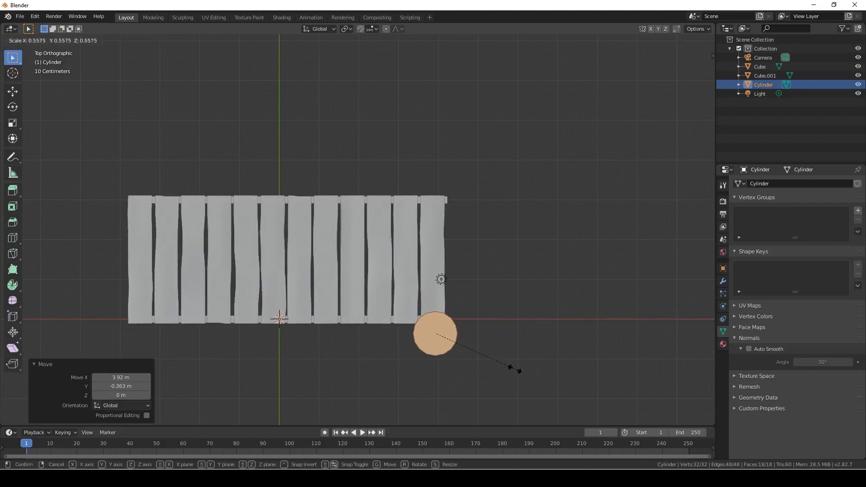
{"action": "left_click", "coordinate": [514, 370]}
- Nudge the cylinder 0.0492 m in X and -0.044 m in Y, and shift it another -0.186 m along Y
{"action": "scroll", "coordinate": [386, 316], "scroll_direction": "up", "scroll_amount": 3, "text": "shift"}
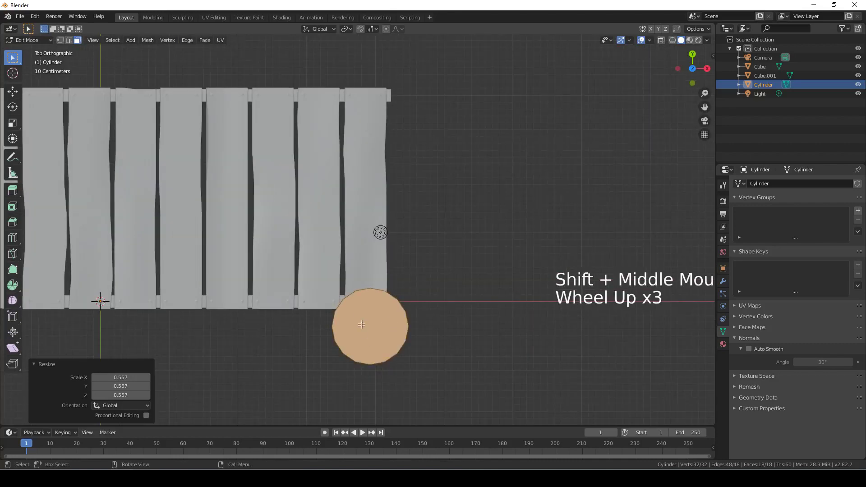
{"action": "key", "text": "g"}
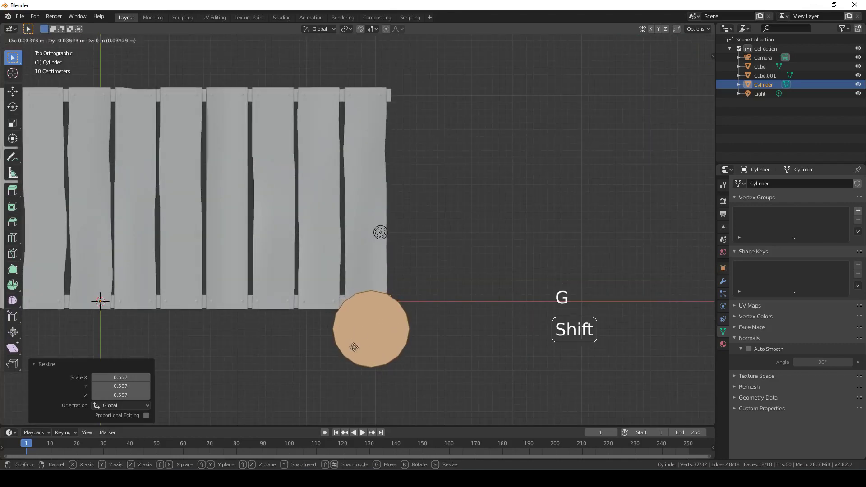
{"action": "left_click", "coordinate": [378, 351]}
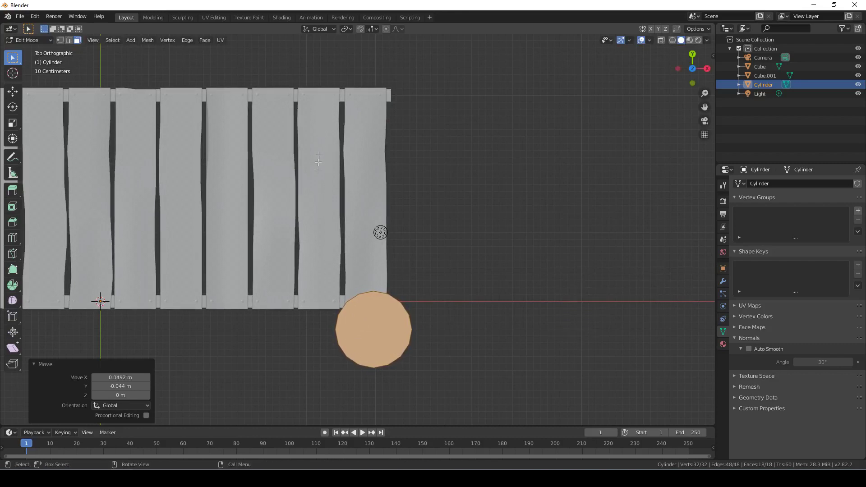
{"action": "middle_click_drag", "start_coordinate": [388, 358], "coordinate": [374, 342]}
{"action": "key", "text": "KP_7"}
{"action": "key", "text": "g"}
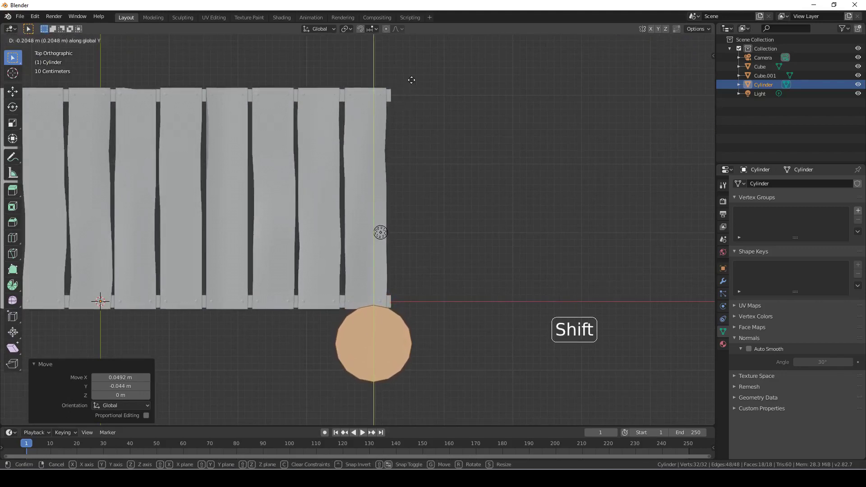
{"action": "left_click", "coordinate": [416, 66]}
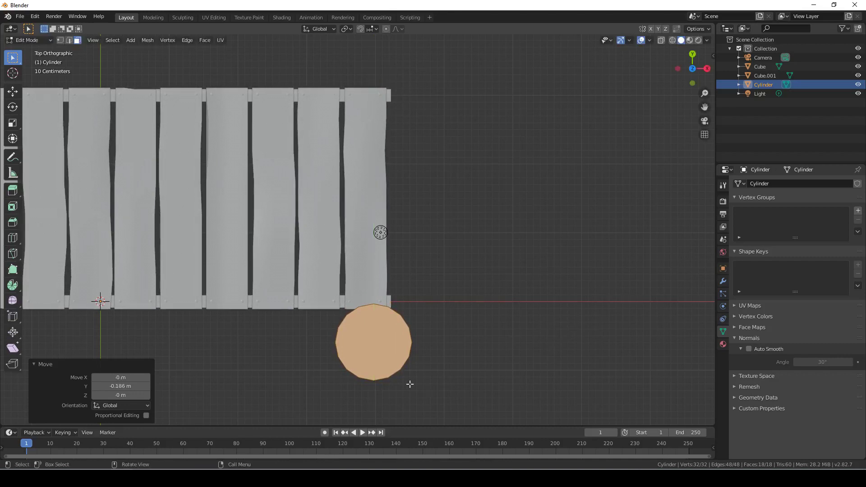
- Rotate the cylinder -11.8° about the view's Z axis so a flat side faces the beam
{"action": "middle_click_drag", "start_coordinate": [433, 375], "coordinate": [389, 256], "text": "shift"}
{"action": "scroll", "coordinate": [397, 332], "scroll_direction": "up", "scroll_amount": 5}
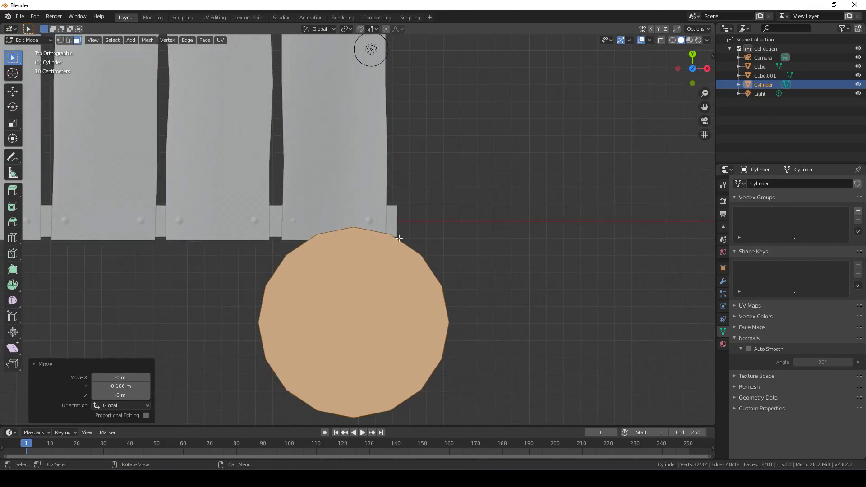
{"action": "key", "text": "r"}
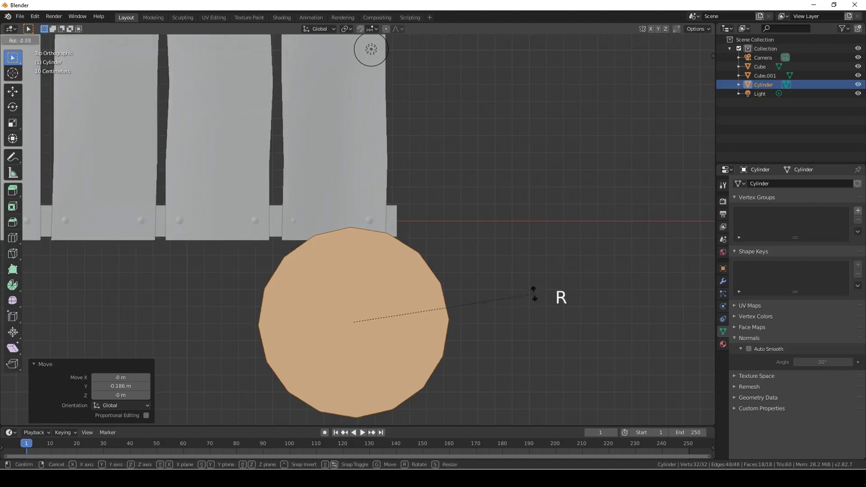
{"action": "left_click", "coordinate": [531, 266]}
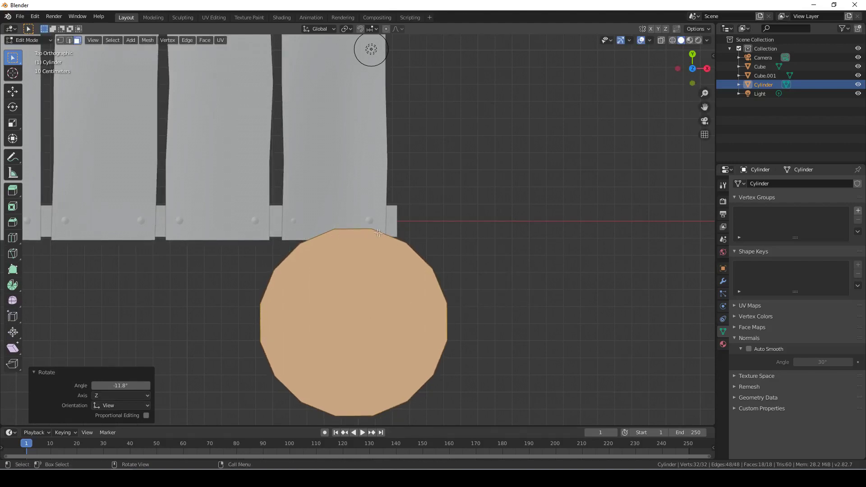
{"action": "middle_click_drag", "start_coordinate": [405, 238], "coordinate": [323, 205]}
{"action": "right_click", "coordinate": [320, 204]}
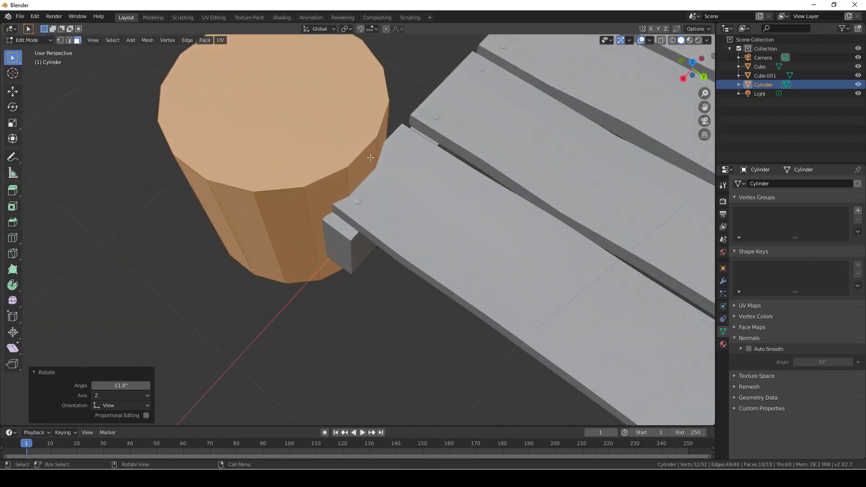
{"action": "left_click", "coordinate": [382, 126]}
{"action": "left_click", "coordinate": [363, 166], "text": "shift"}
{"action": "left_click", "coordinate": [324, 226], "text": "shift"}
- Lower the cylinder's bottom face along Z in two moves, the second by -0.413 m, to form a tall post
{"action": "middle_click_drag", "start_coordinate": [324, 286], "coordinate": [310, 258]}
{"action": "left_click", "coordinate": [329, 254]}
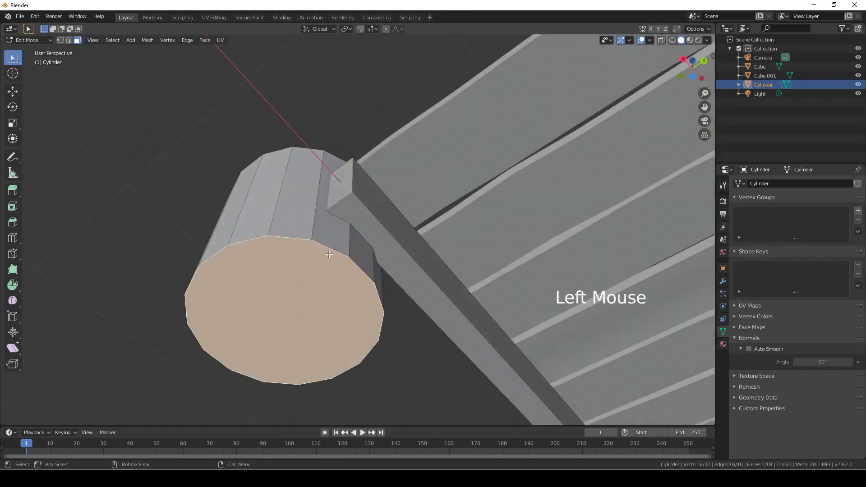
{"action": "key", "text": "g"}
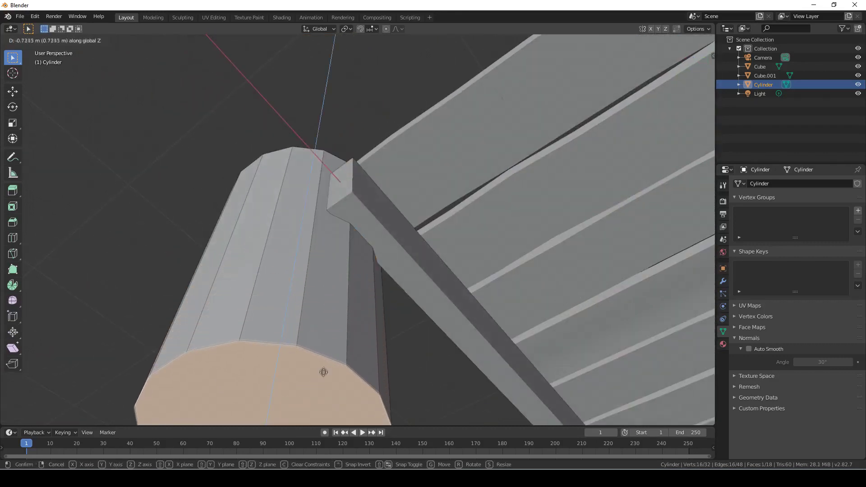
{"action": "middle_click", "coordinate": [323, 361]}
{"action": "left_click", "coordinate": [322, 336]}
{"action": "middle_click_drag", "start_coordinate": [322, 336], "coordinate": [374, 225]}
{"action": "scroll", "coordinate": [361, 252], "scroll_direction": "down", "scroll_amount": 3}
{"action": "key", "text": "g"}
{"action": "left_click", "coordinate": [375, 264]}
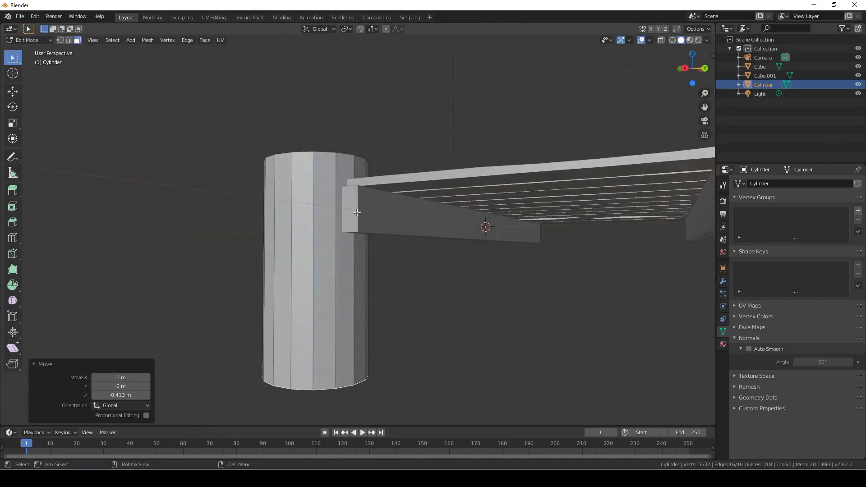
{"action": "mouse_move", "coordinate": [351, 218]}
{"action": "middle_mouse_down"}
{"action": "mouse_move", "coordinate": [336, 242]}
{"action": "mouse_move", "coordinate": [339, 228]}
{"action": "middle_mouse_up"}
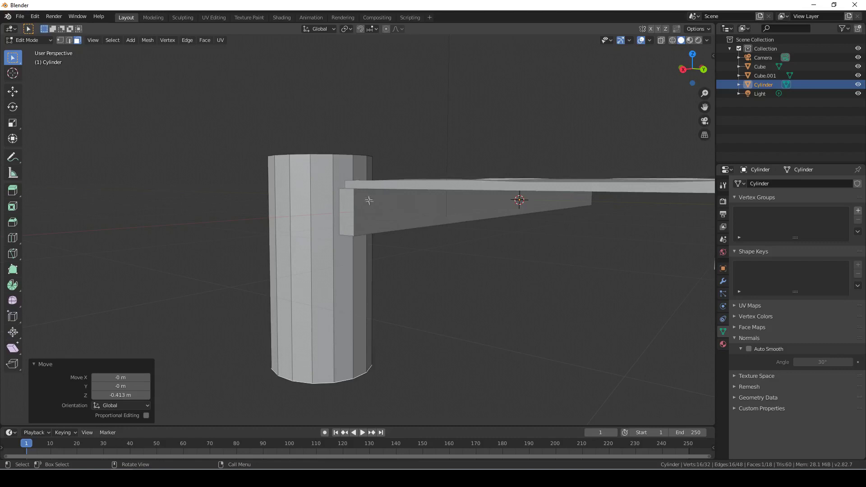
{"action": "middle_click_drag", "start_coordinate": [337, 222], "coordinate": [348, 280]}
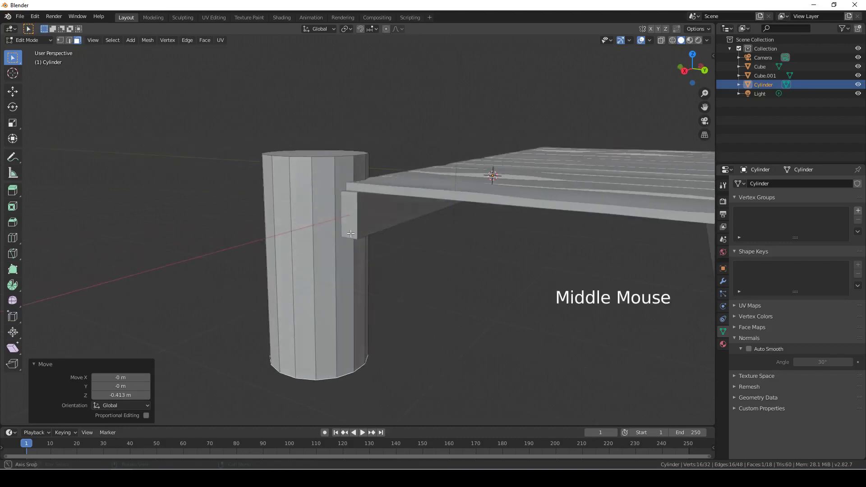
- Add two loop cuts around the post, level with the beam's underside (factor -0.305) and its top (factor -0.171)
{"action": "scroll", "coordinate": [348, 280], "scroll_direction": "up", "scroll_amount": 2}
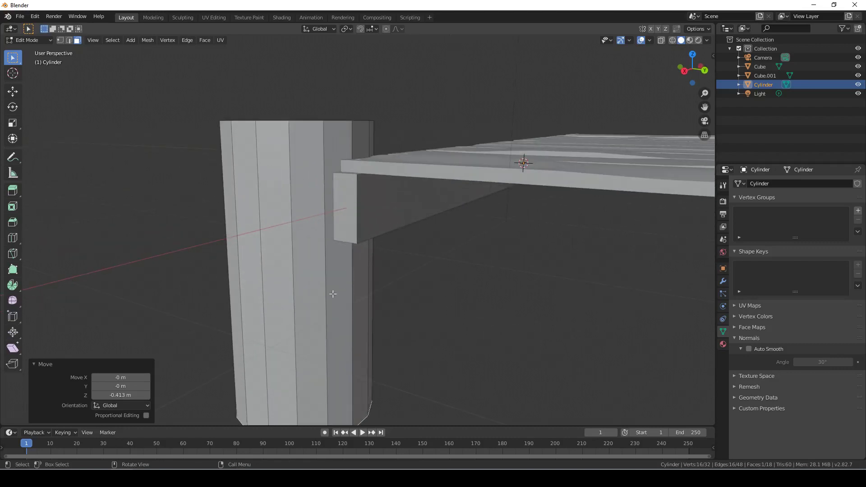
{"action": "key", "text": "ctrl+r"}
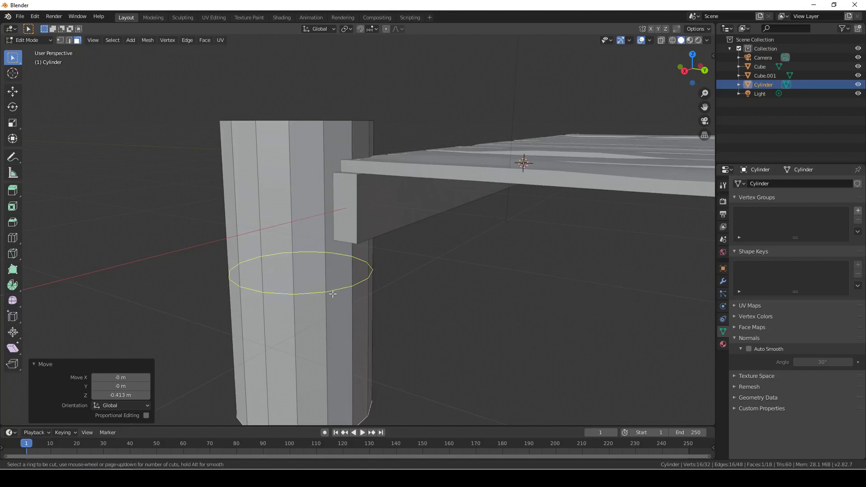
{"action": "left_click", "coordinate": [332, 288]}
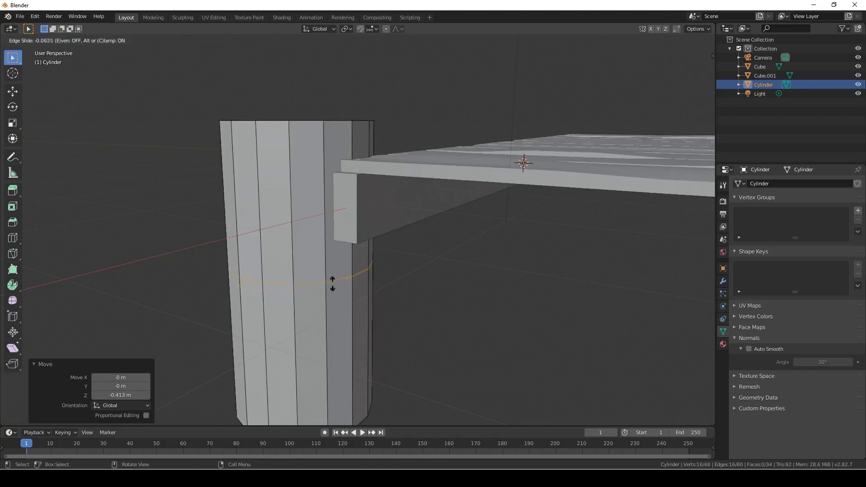
{"action": "left_click", "coordinate": [328, 245]}
{"action": "middle_click_drag", "start_coordinate": [329, 245], "coordinate": [333, 225]}
{"action": "scroll", "coordinate": [341, 241], "scroll_direction": "up", "scroll_amount": 2, "text": "shift"}
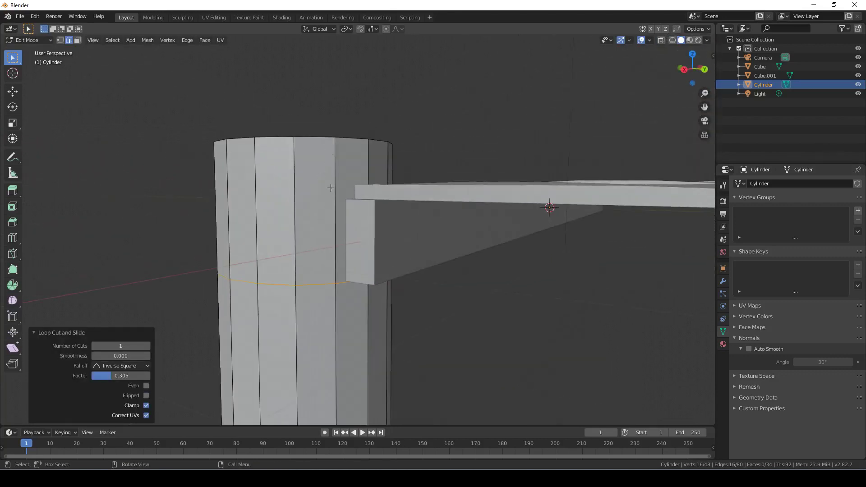
{"action": "key", "text": "ctrl+r"}
{"action": "left_click", "coordinate": [328, 172]}
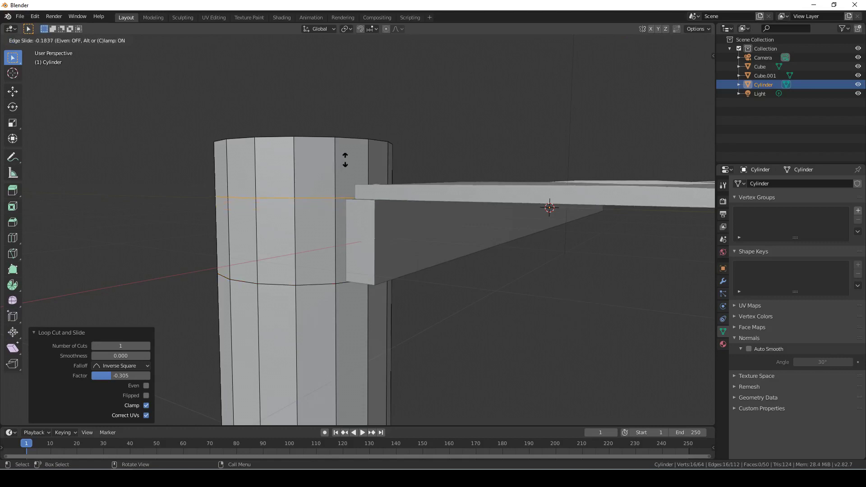
{"action": "left_click", "coordinate": [389, 298]}
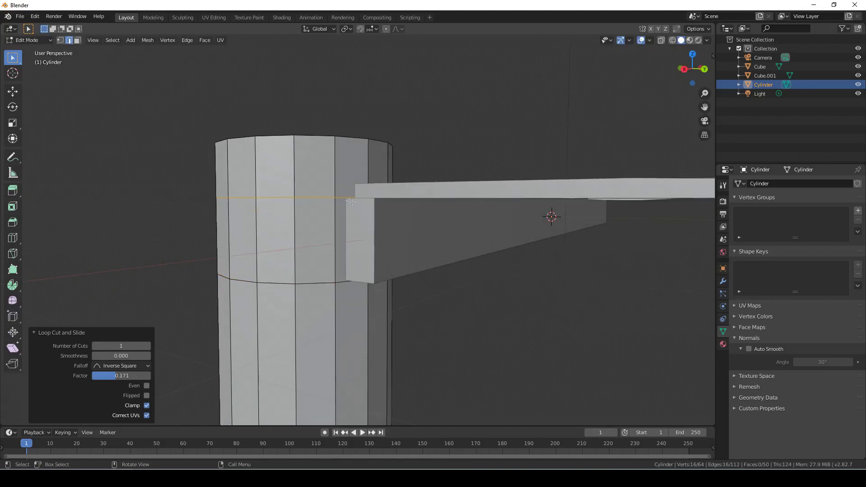
- Extrude the post's faces between the two edge loops on the beam side 0.229 m along their normal
{"action": "middle_click_drag", "start_coordinate": [384, 267], "coordinate": [379, 246]}
{"action": "left_click", "coordinate": [77, 40]}
{"action": "left_click", "coordinate": [341, 240]}
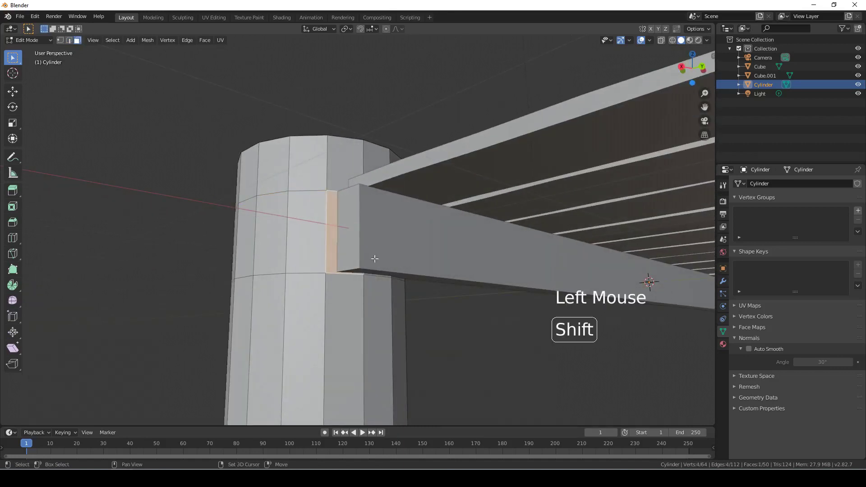
{"action": "left_click", "coordinate": [393, 265], "text": "shift"}
{"action": "middle_click_drag", "start_coordinate": [393, 265], "coordinate": [421, 311]}
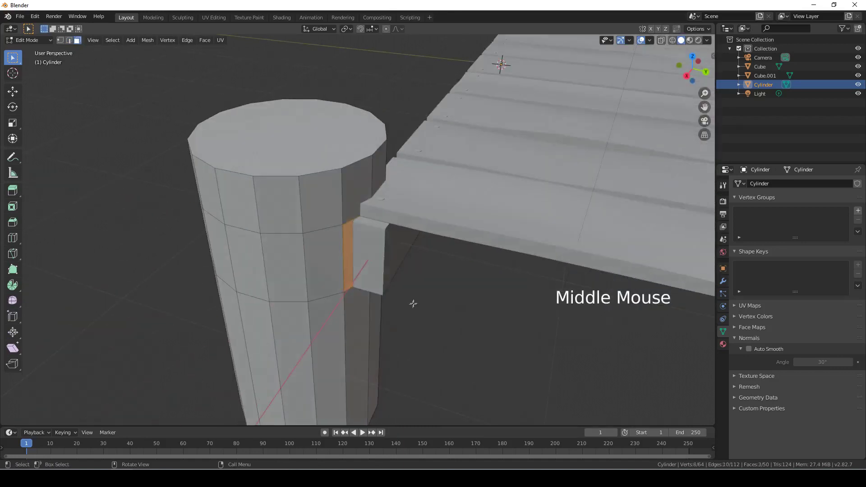
{"action": "key", "text": "e"}
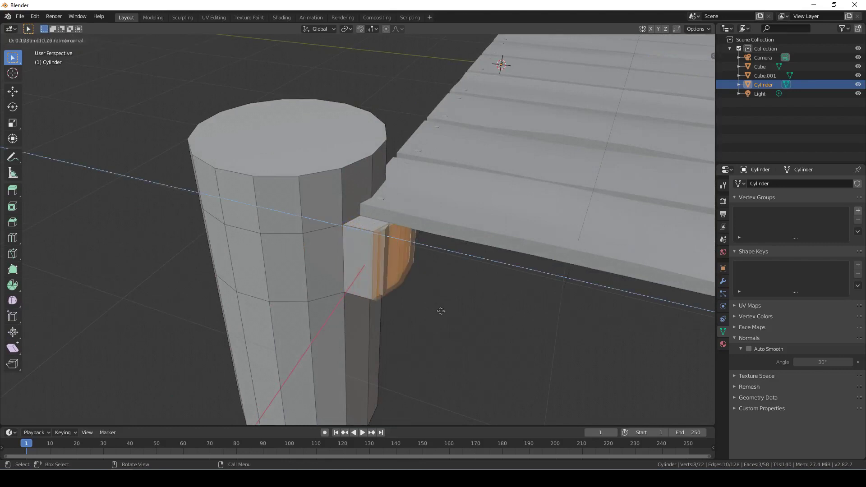
{"action": "left_click", "coordinate": [442, 312]}
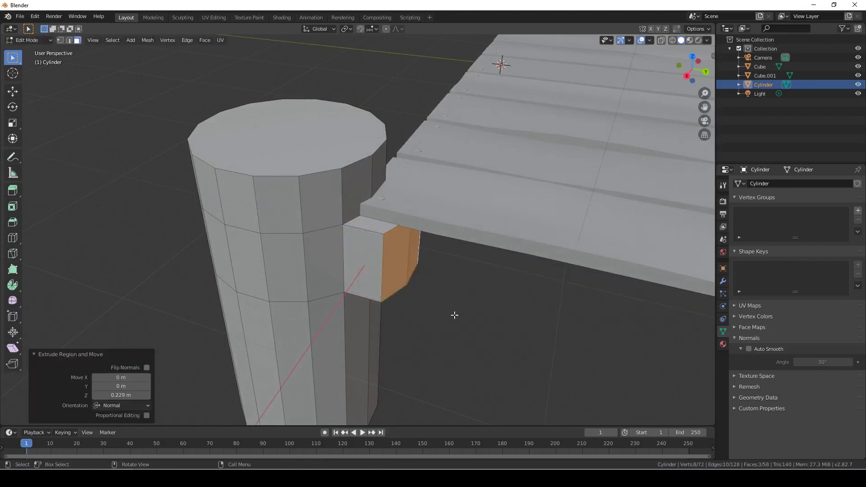
- Flatten the extruded faces by scaling them to 0 along Y, and pull them back about -0.28 m along Y to notch the post
{"action": "key", "text": "s"}
{"action": "key", "text": "y"}
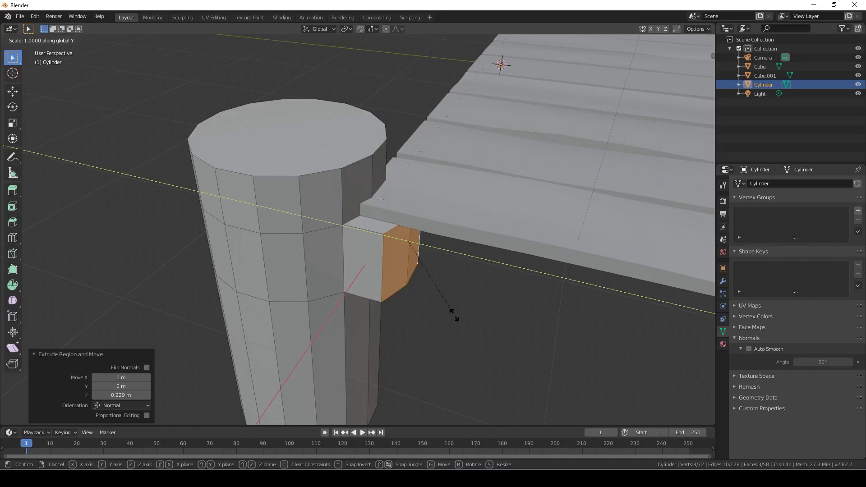
{"action": "type", "text": "0"}
{"action": "key", "text": "Return"}
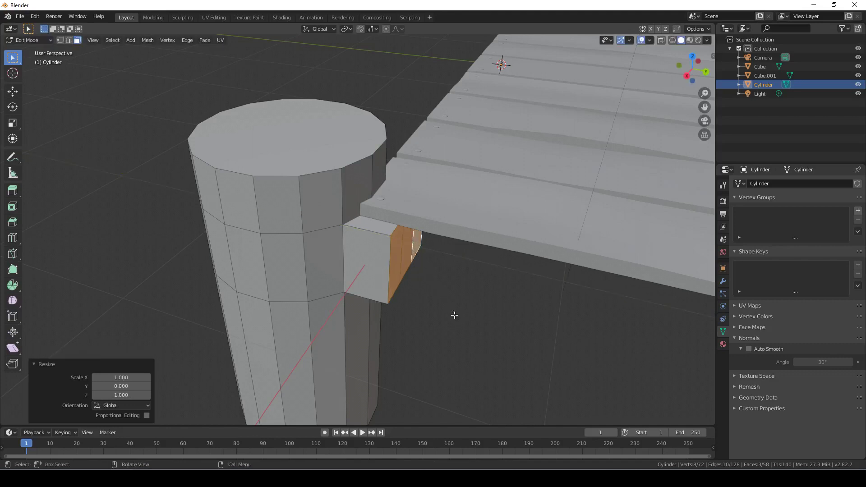
{"action": "key", "text": "g"}
{"action": "key", "text": "y"}
{"action": "key", "text": "shift"}
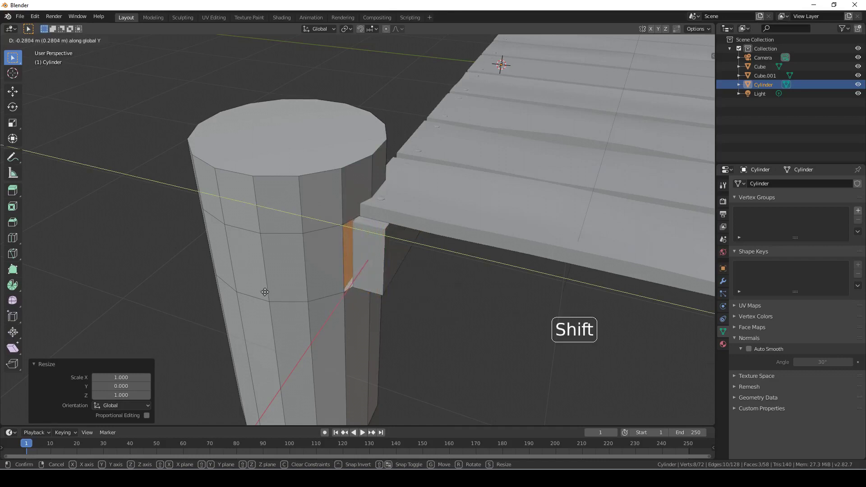
{"action": "left_click", "coordinate": [289, 303]}
- Select the entire linked post mesh and shift it 0.0259 m along Y against the beam
{"action": "middle_click_drag", "start_coordinate": [289, 303], "coordinate": [359, 291]}
{"action": "scroll", "coordinate": [342, 289], "scroll_direction": "up", "scroll_amount": 2}
{"action": "right_click", "coordinate": [247, 294]}
{"action": "left_click", "coordinate": [245, 277]}
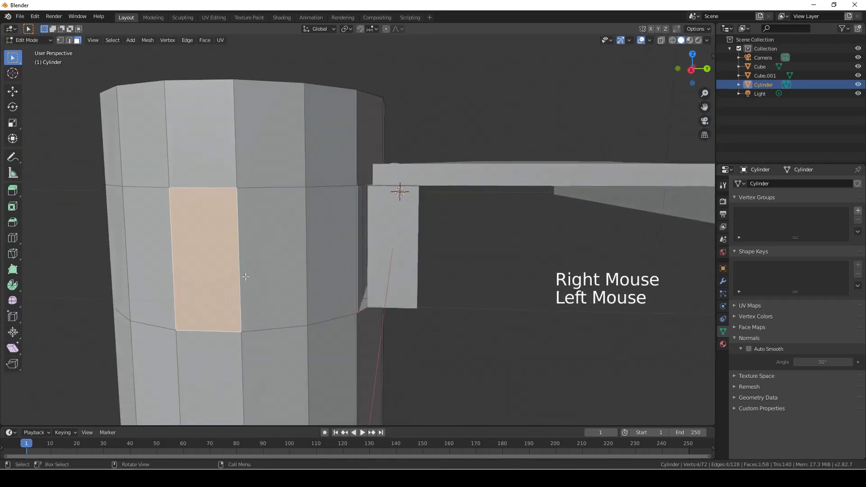
{"action": "key", "text": "ctrl+l"}
{"action": "key", "text": "g"}
{"action": "key", "text": "y"}
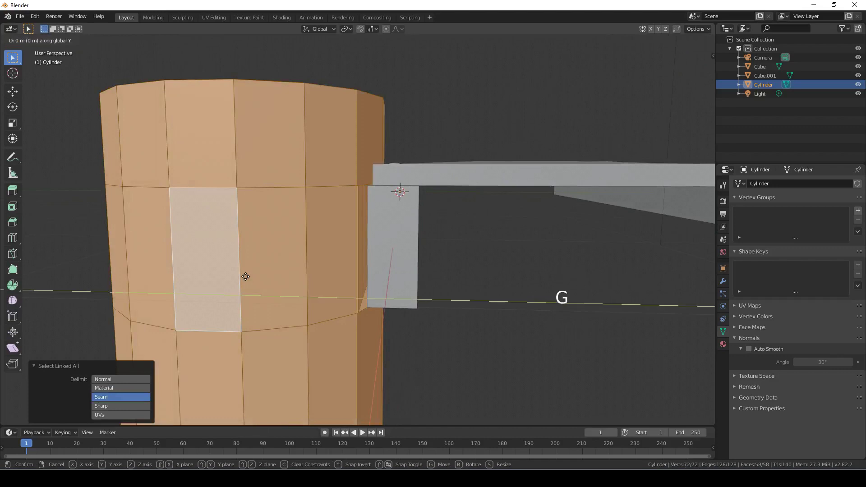
{"action": "left_click", "coordinate": [304, 286]}
- In top view, duplicate the post and place the copy 4.04 m along Y beside the opposite beam
{"action": "middle_click_drag", "start_coordinate": [303, 287], "coordinate": [377, 326]}
{"action": "scroll", "coordinate": [378, 326], "scroll_direction": "down", "scroll_amount": 1}
{"action": "key", "text": "KP_7"}
{"action": "scroll", "coordinate": [396, 248], "scroll_direction": "down", "scroll_amount": 6}
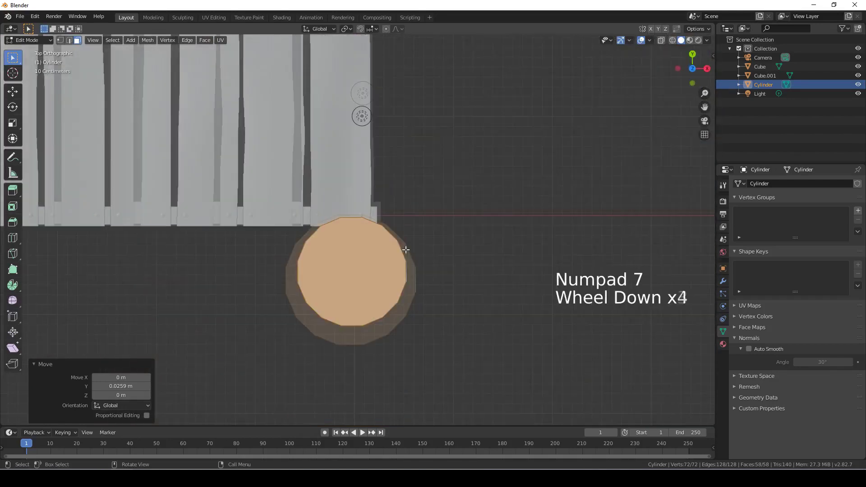
{"action": "middle_click_drag", "start_coordinate": [384, 201], "coordinate": [385, 323], "text": "shift"}
{"action": "key", "text": "shift+d"}
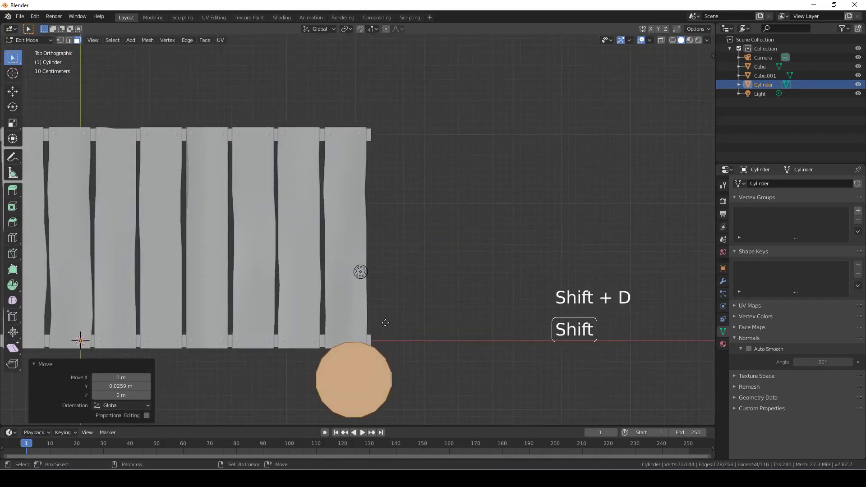
{"action": "key", "text": "y"}
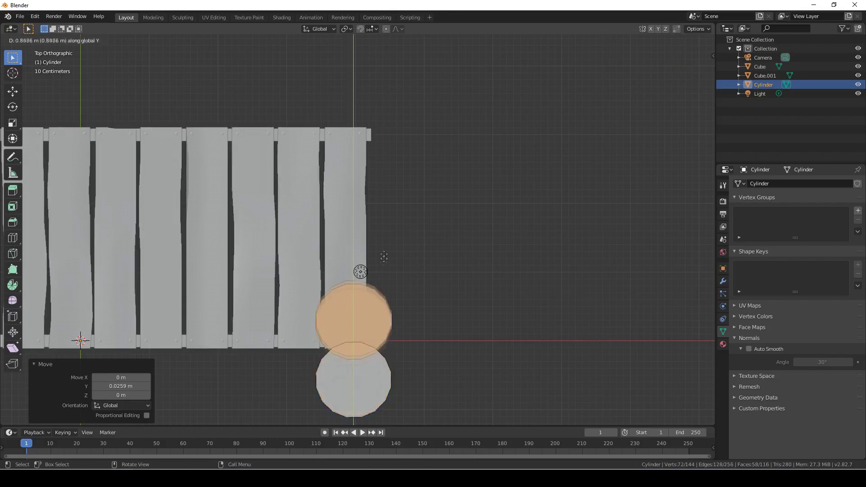
{"action": "left_click", "coordinate": [388, 48]}
- Rotate the duplicated post 180° about the global Z axis so its notch faces the beam
{"action": "middle_click_drag", "start_coordinate": [385, 129], "coordinate": [439, 272], "text": "shift"}
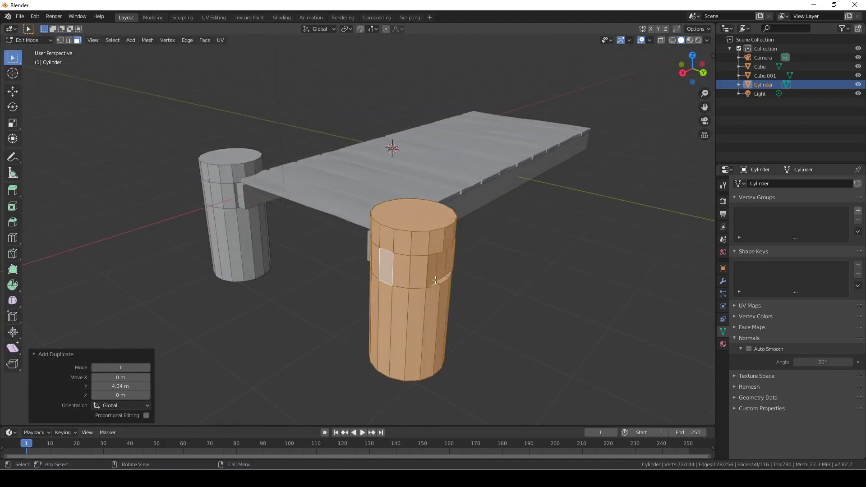
{"action": "key", "text": "r"}
{"action": "key", "text": "z"}
{"action": "type", "text": "180"}
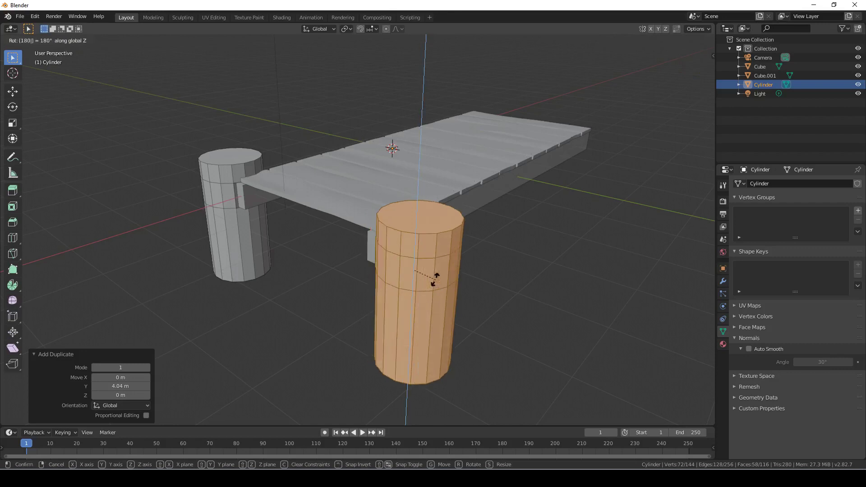
{"action": "key", "text": "Return"}
- Nudge the duplicated post -0.00779 m along Y to seat its notch against the beam
{"action": "middle_click_drag", "start_coordinate": [432, 280], "coordinate": [482, 275]}
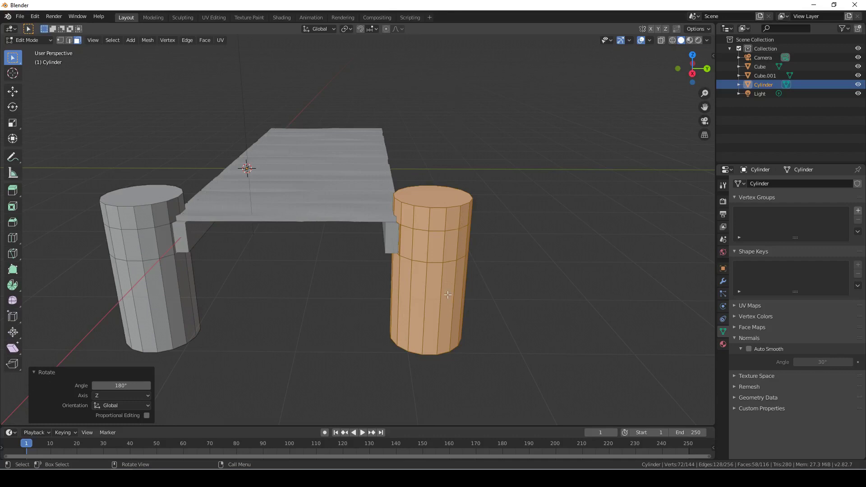
{"action": "middle_click_drag", "start_coordinate": [427, 320], "coordinate": [501, 277]}
{"action": "scroll", "coordinate": [446, 316], "scroll_direction": "up", "scroll_amount": 3}
{"action": "scroll", "coordinate": [483, 305], "scroll_direction": "up", "scroll_amount": 2}
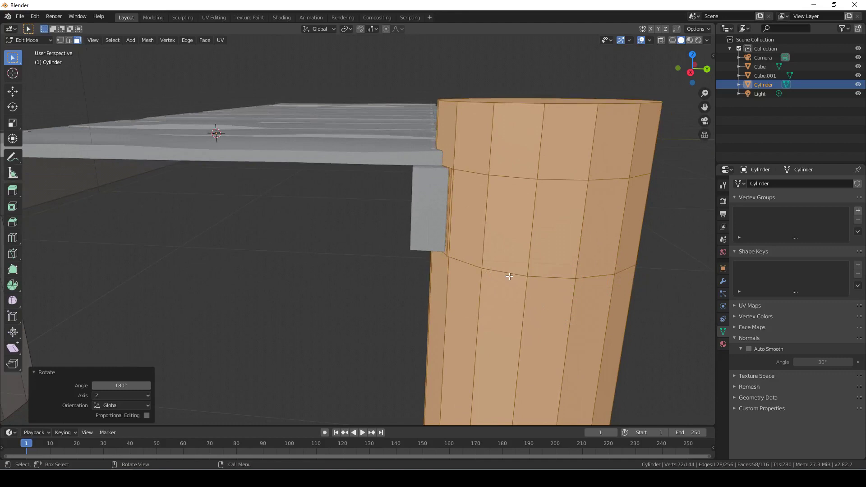
{"action": "key", "text": "g"}
{"action": "key", "text": "y"}
{"action": "key", "text": "shift"}
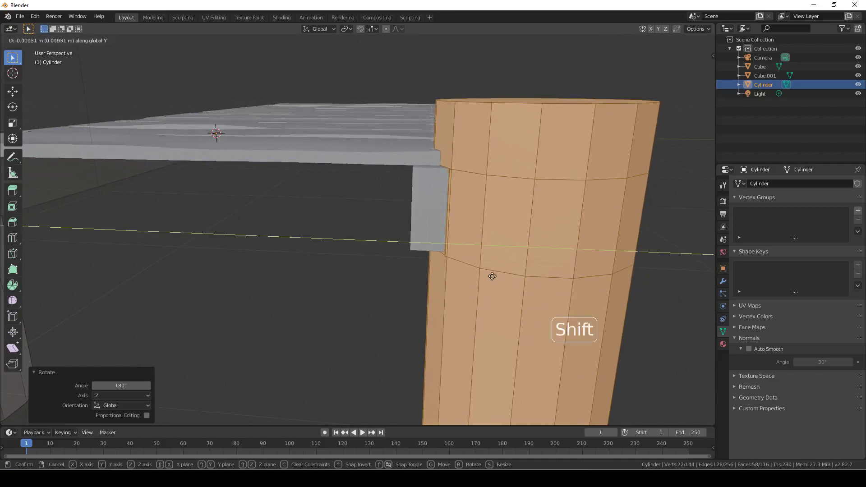
{"action": "left_click", "coordinate": [496, 277]}
- In the planks' mesh, select the whole end-plank nail nearest the duplicated post and move it about -0.05 m along Y, away from the post
{"action": "scroll", "coordinate": [497, 277], "scroll_direction": "down", "scroll_amount": 4}
{"action": "middle_click_drag", "start_coordinate": [496, 276], "coordinate": [334, 320]}
{"action": "middle_click_drag", "start_coordinate": [345, 210], "coordinate": [359, 232]}
{"action": "scroll", "coordinate": [370, 252], "scroll_direction": "up", "scroll_amount": 3}
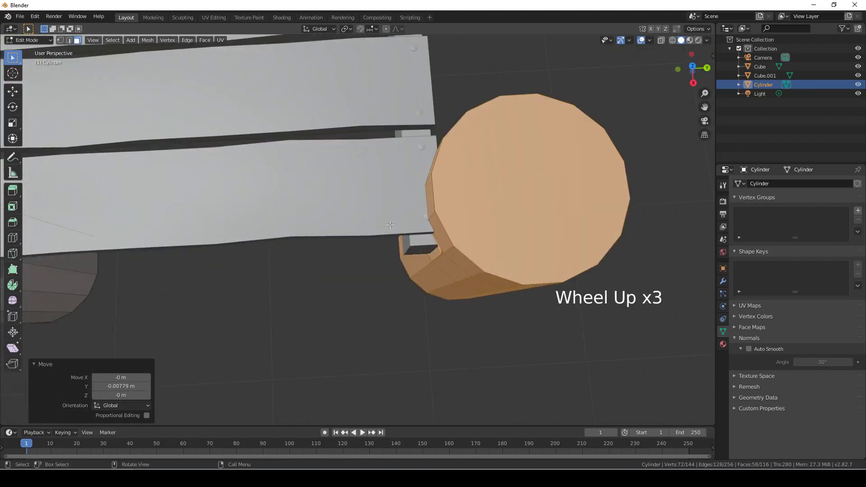
{"action": "key", "text": "Tab"}
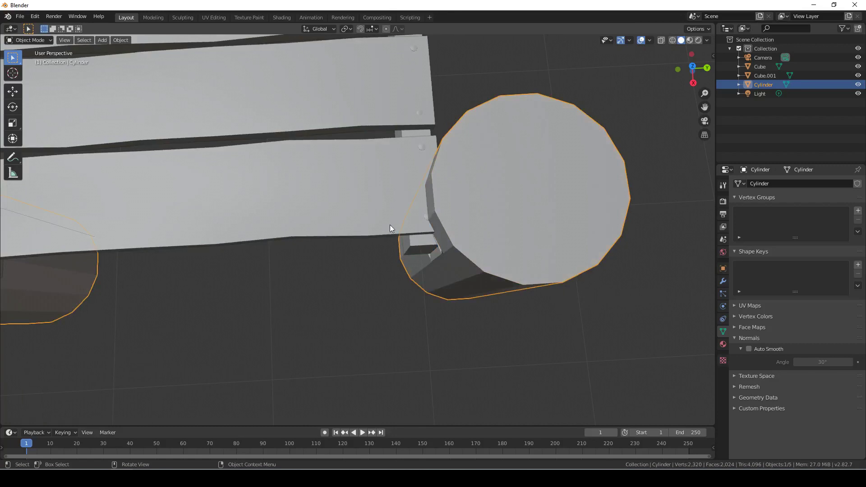
{"action": "left_click", "coordinate": [348, 219]}
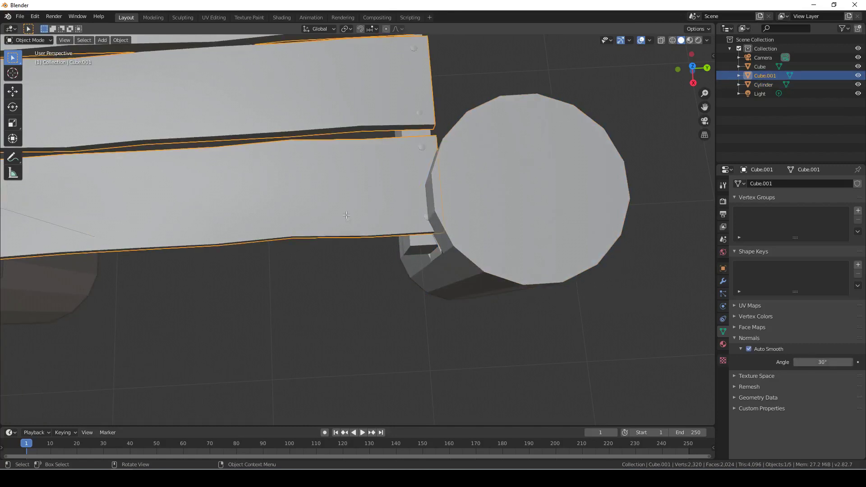
{"action": "key", "text": "Tab"}
{"action": "left_click", "coordinate": [435, 227]}
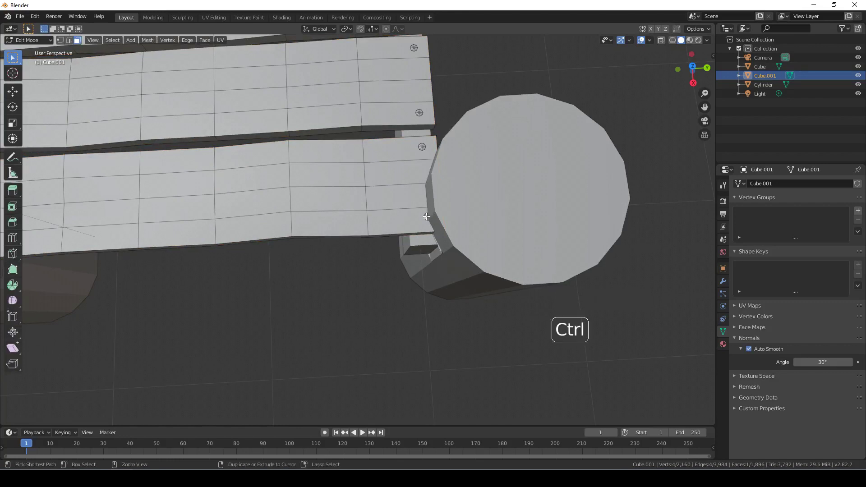
{"action": "key", "text": "ctrl+l"}
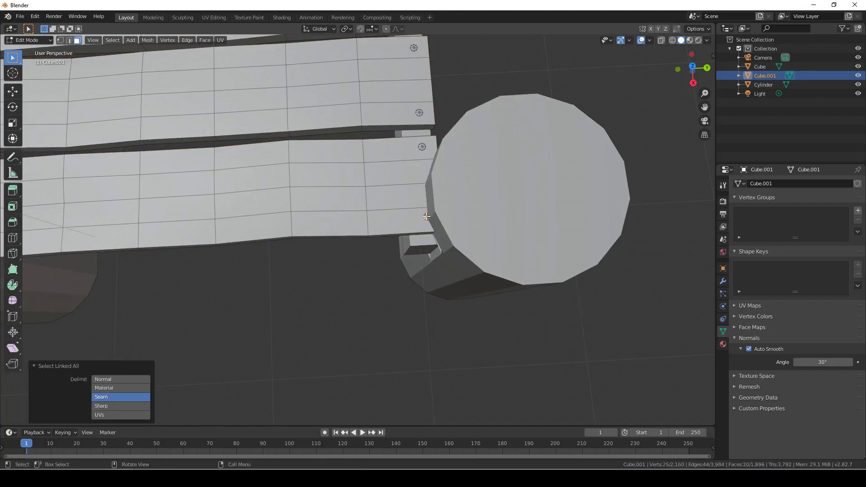
{"action": "key", "text": "g"}
{"action": "key", "text": "y"}
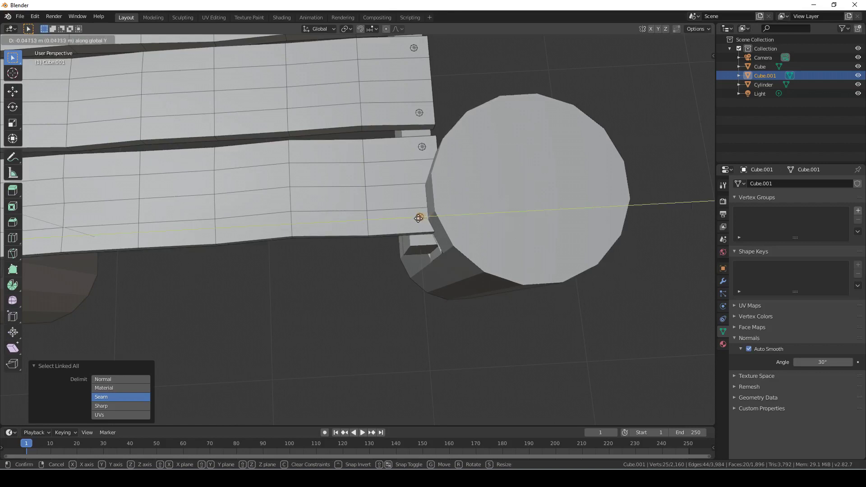
{"action": "left_click", "coordinate": [414, 219]}
- Select the whole outer nail at the end plank's other end and move it 0.0338 m along Y, away from the original post
{"action": "middle_click_drag", "start_coordinate": [415, 219], "coordinate": [374, 221], "text": "shift"}
{"action": "left_click", "coordinate": [336, 215]}
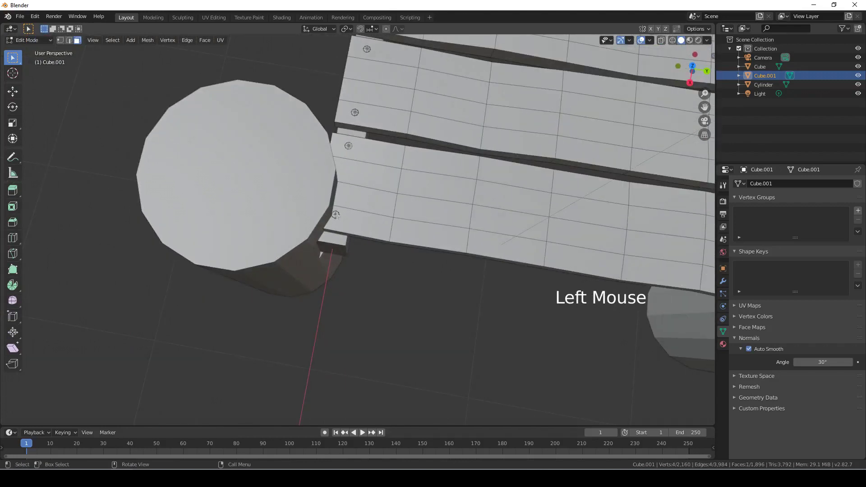
{"action": "key", "text": "ctrl+l"}
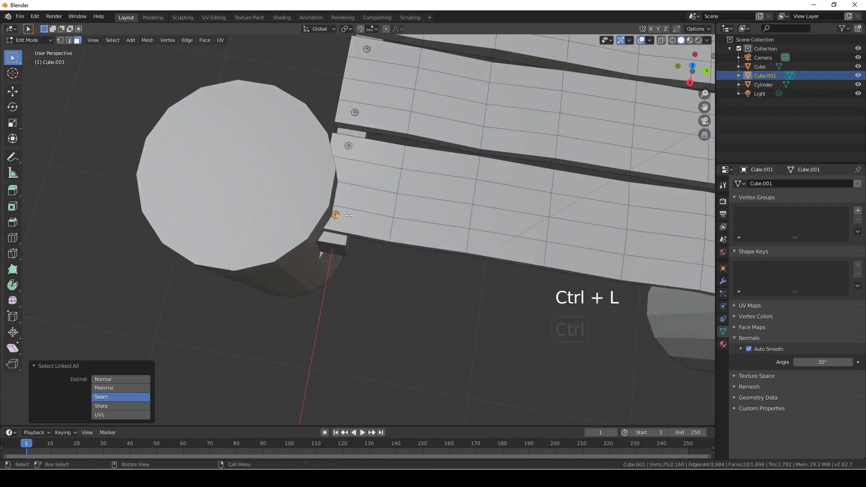
{"action": "key", "text": "g"}
{"action": "key", "text": "y"}
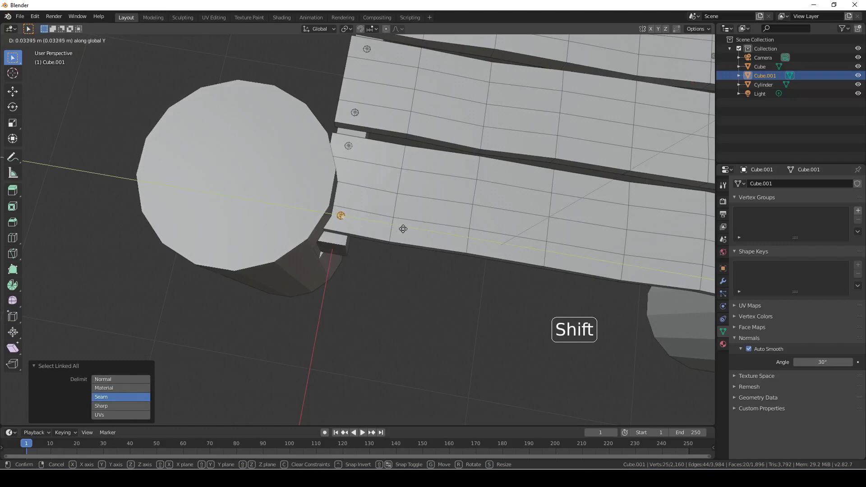
{"action": "left_click", "coordinate": [384, 224]}
- Select the end plank's three outer end faces overlapping the original post and move them slightly along positive Y, away from the post
{"action": "middle_click_drag", "start_coordinate": [384, 225], "coordinate": [289, 197]}
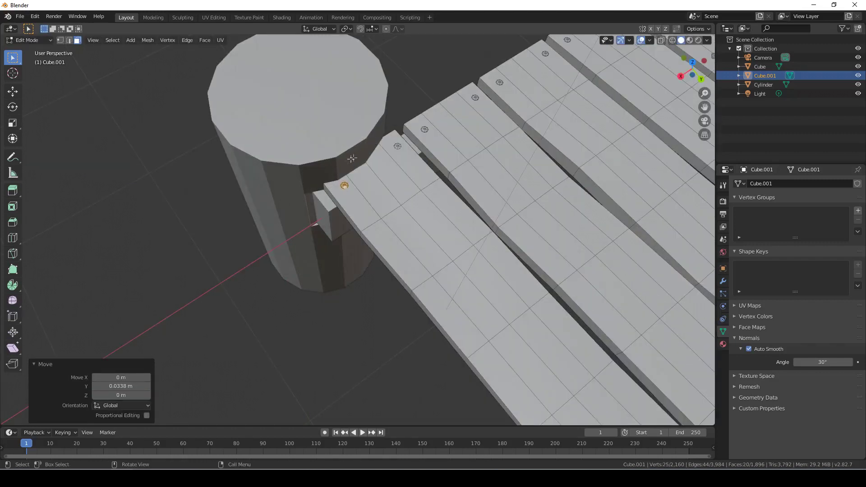
{"action": "key", "text": "z"}
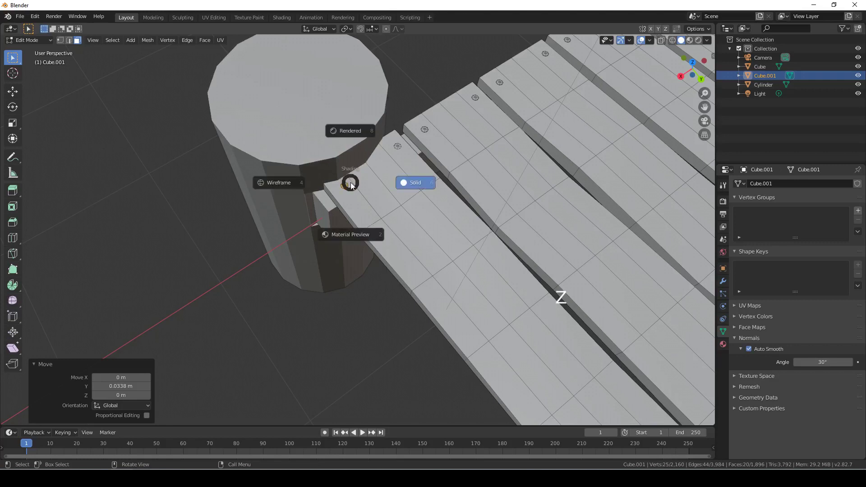
{"action": "left_click", "coordinate": [282, 182]}
{"action": "left_click", "coordinate": [328, 172]}
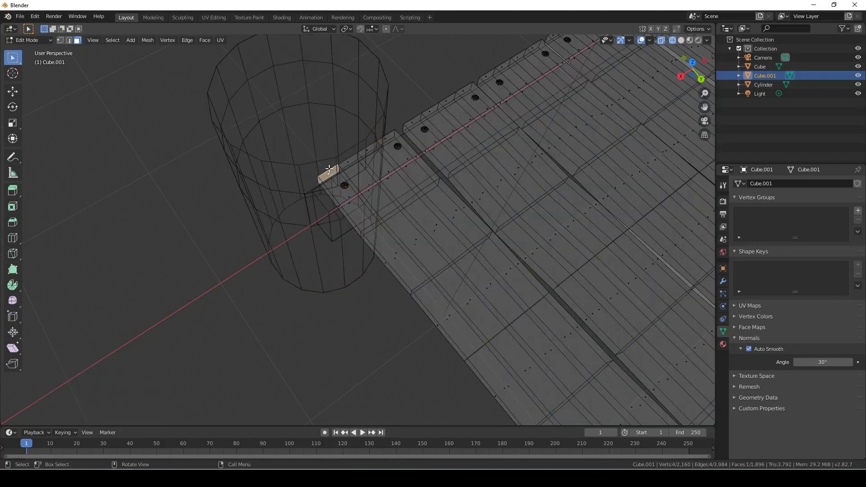
{"action": "left_click", "coordinate": [351, 161], "text": "shift"}
{"action": "left_click", "coordinate": [368, 151], "text": "shift"}
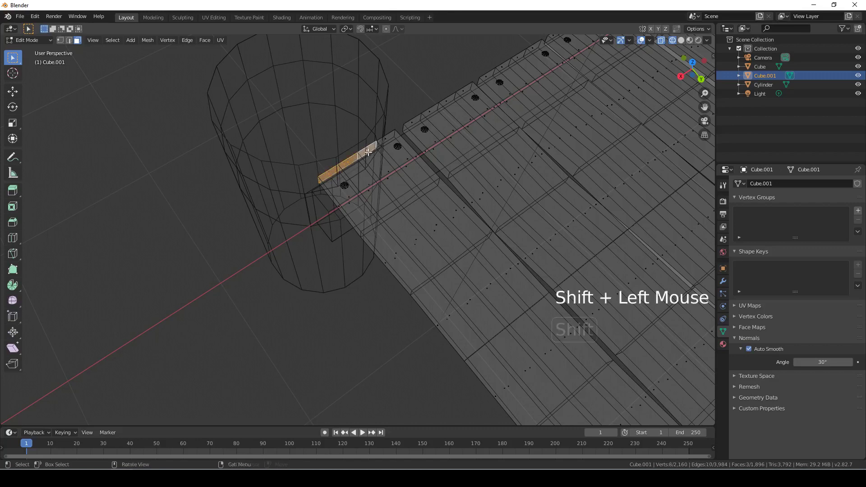
{"action": "key", "text": "z"}
{"action": "left_click", "coordinate": [414, 155]}
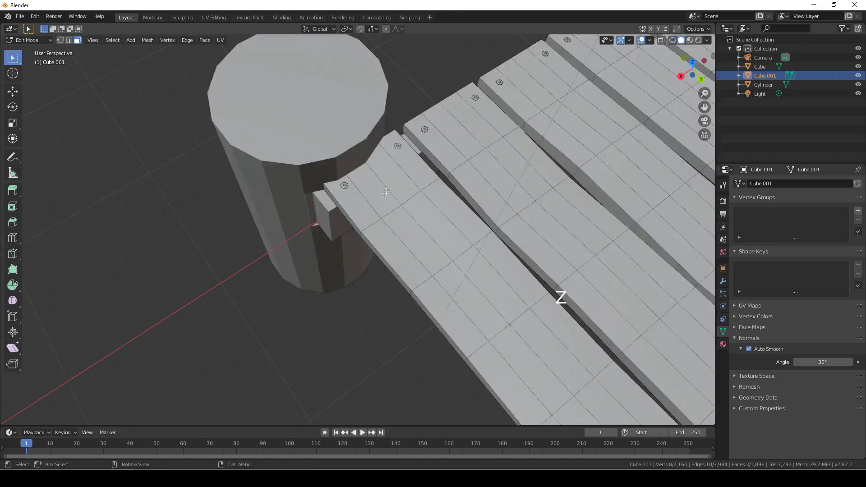
{"action": "key", "text": "g"}
{"action": "key", "text": "y"}
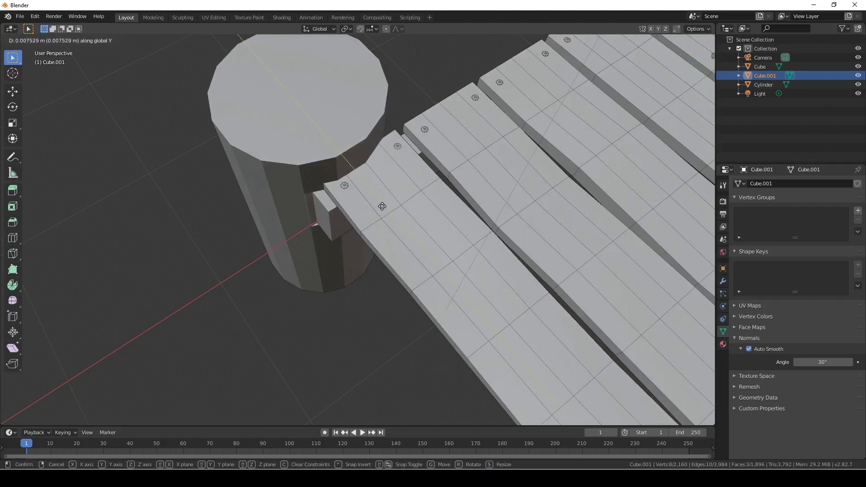
{"action": "left_click", "coordinate": [384, 211]}
- Deselect the innermost of the three end faces and move the two outer ones 0.0567 m along Y, clear of the original post
{"action": "middle_click_drag", "start_coordinate": [385, 211], "coordinate": [363, 197]}
{"action": "middle_click_drag", "start_coordinate": [389, 148], "coordinate": [269, 210]}
{"action": "left_click", "coordinate": [355, 191], "text": "shift"}
{"action": "key", "text": "g"}
{"action": "key", "text": "y"}
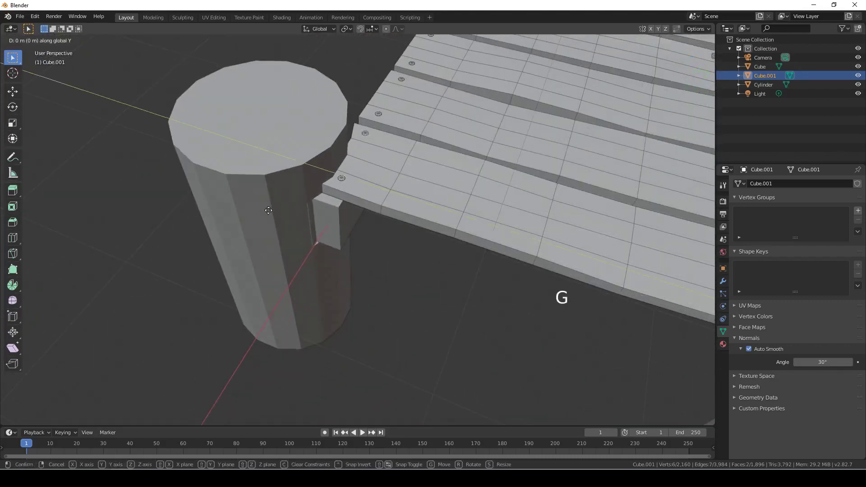
{"action": "left_click", "coordinate": [275, 215]}
- Select the three outer end faces at the end plank's opposite end and move them -0.0571 m along Y, away from the duplicated post
{"action": "middle_click_drag", "start_coordinate": [275, 215], "coordinate": [403, 213]}
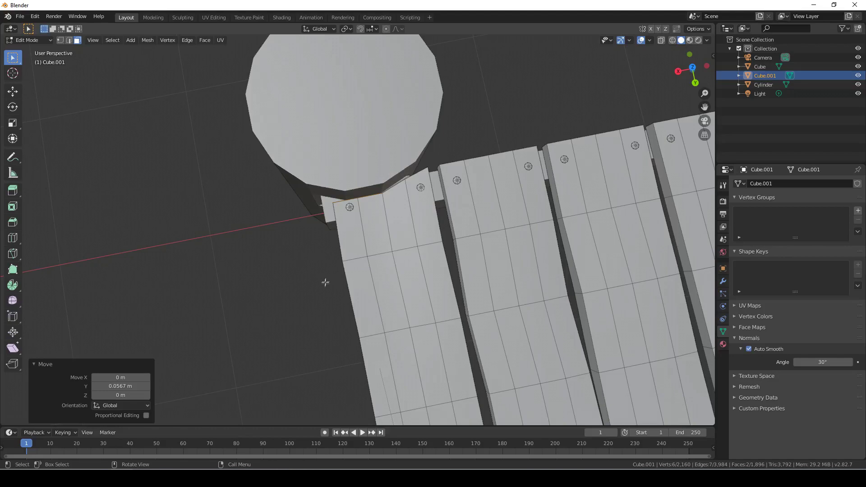
{"action": "middle_click_drag", "start_coordinate": [417, 359], "coordinate": [432, 298], "text": "shift"}
{"action": "scroll", "coordinate": [419, 343], "scroll_direction": "down", "scroll_amount": 2}
{"action": "key", "text": "z"}
{"action": "left_click", "coordinate": [375, 300]}
{"action": "middle_click_drag", "start_coordinate": [375, 301], "coordinate": [383, 313], "text": "shift"}
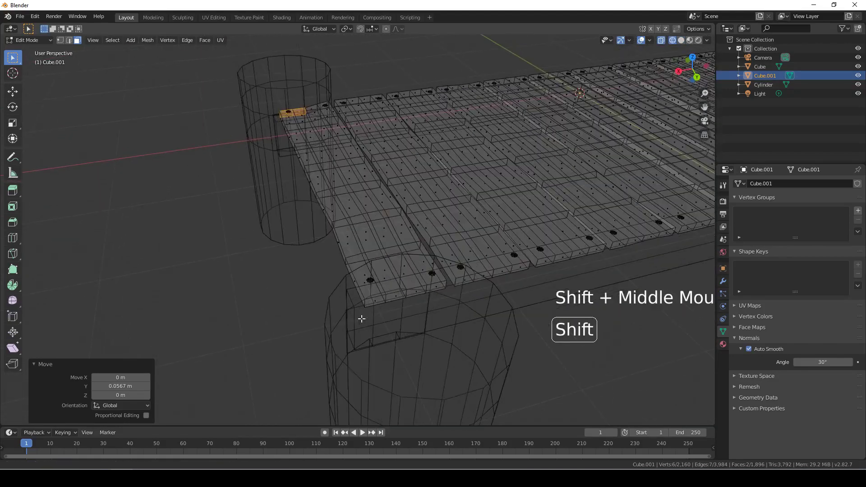
{"action": "left_click", "coordinate": [377, 301]}
{"action": "left_click", "coordinate": [395, 297], "text": "shift"}
{"action": "left_click", "coordinate": [415, 293], "text": "shift"}
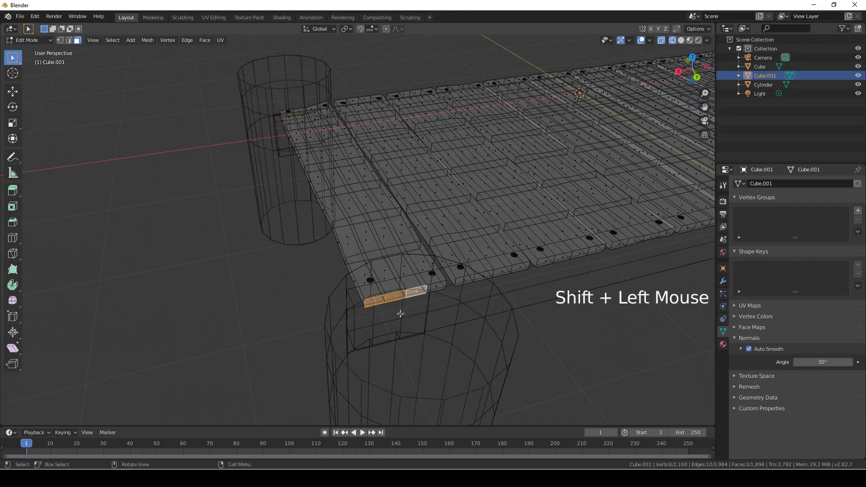
{"action": "key", "text": "z"}
{"action": "middle_click_drag", "start_coordinate": [406, 311], "coordinate": [414, 319]}
{"action": "scroll", "coordinate": [411, 312], "scroll_direction": "up", "scroll_amount": 2}
{"action": "key", "text": "g"}
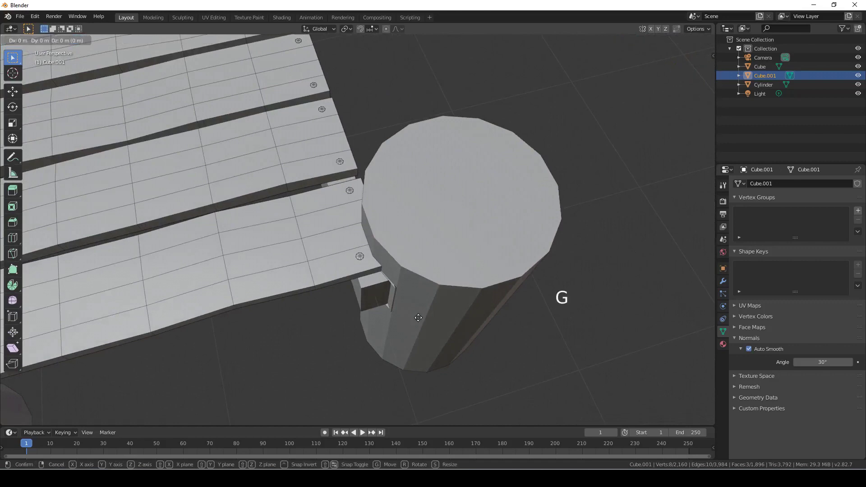
{"action": "key", "text": "y"}
{"action": "key", "text": "shift"}
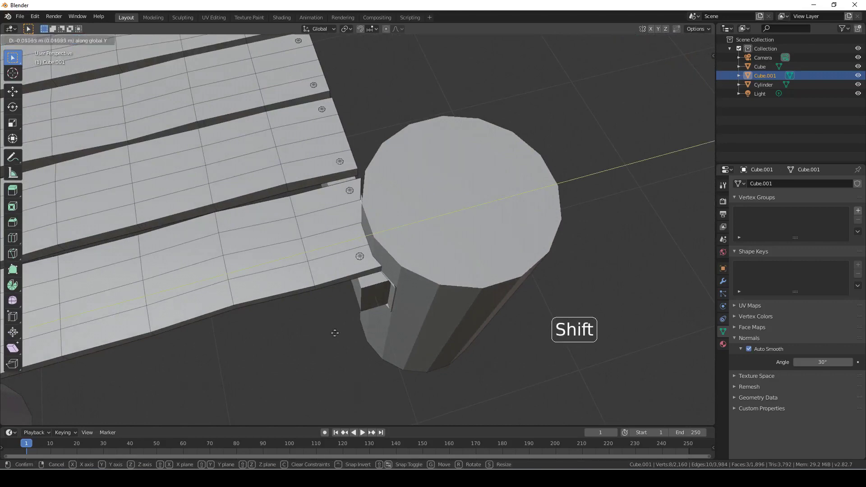
{"action": "left_click", "coordinate": [325, 334]}
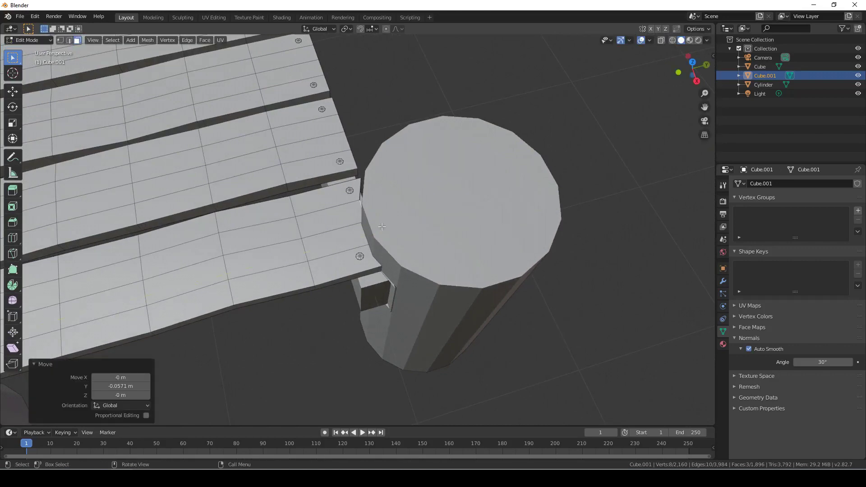
- Deselect the innermost end face, move the two outer ones about -0.043 m along Y, clear of the duplicated post, and return to Object Mode
{"action": "key", "text": "shift+z"}
{"action": "mouse_move", "coordinate": [410, 240]}
{"action": "middle_mouse_down"}
{"action": "mouse_move", "coordinate": [379, 230]}
{"action": "mouse_move", "coordinate": [340, 191]}
{"action": "middle_mouse_up"}
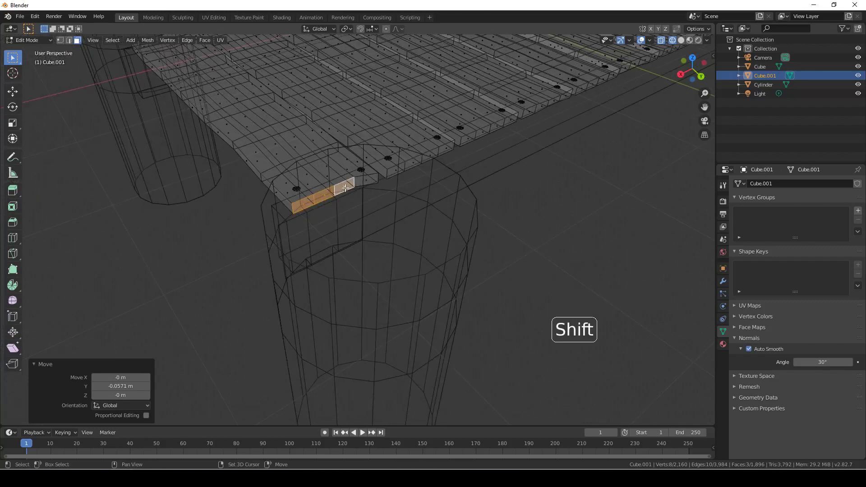
{"action": "left_click", "coordinate": [345, 188], "text": "shift"}
{"action": "key", "text": "z"}
{"action": "left_click", "coordinate": [398, 191]}
{"action": "middle_click_drag", "start_coordinate": [398, 191], "coordinate": [472, 232]}
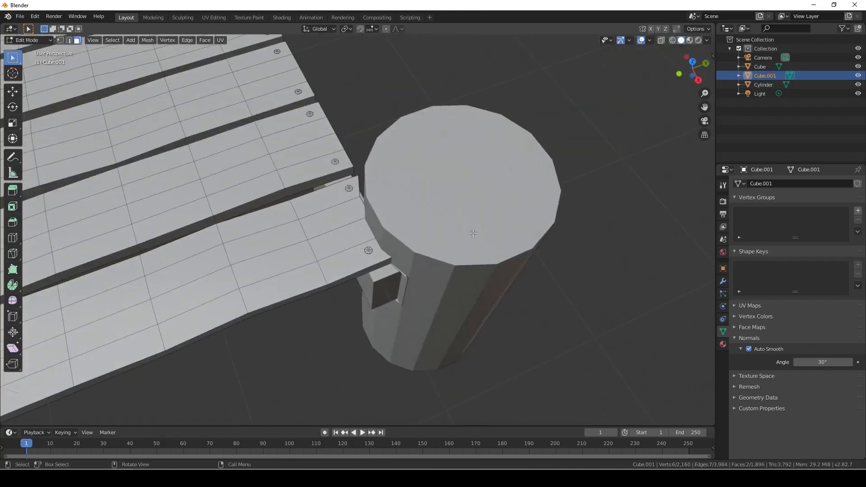
{"action": "key", "text": "g"}
{"action": "key", "text": "shift"}
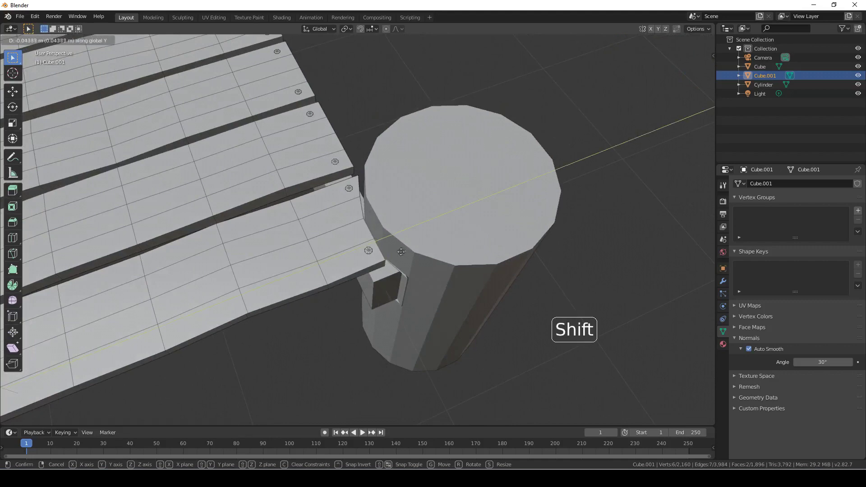
{"action": "left_click", "coordinate": [400, 252]}
{"action": "scroll", "coordinate": [394, 333], "scroll_direction": "down", "scroll_amount": 5}
{"action": "middle_click_drag", "start_coordinate": [394, 332], "coordinate": [225, 299]}
{"action": "key", "text": "Tab"}
- Apply Shade Smooth to the posts object and enable Auto Smooth for its normals
{"action": "middle_click_drag", "start_coordinate": [225, 300], "coordinate": [280, 303]}
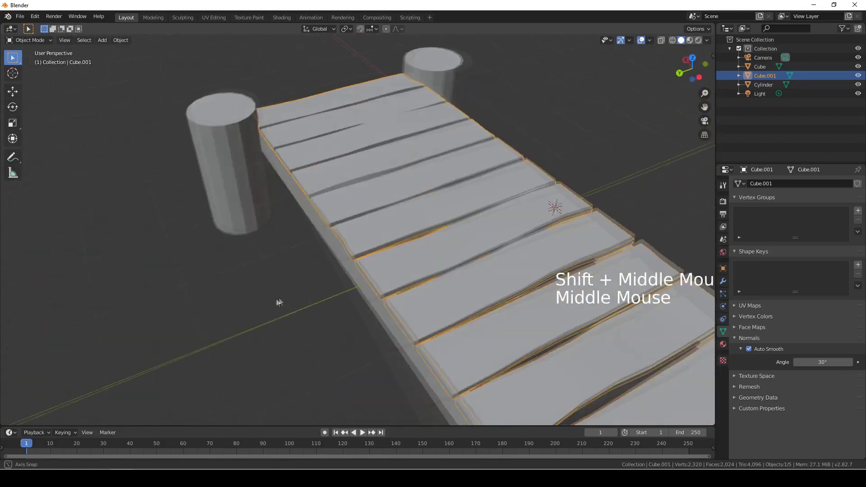
{"action": "scroll", "coordinate": [316, 302], "scroll_direction": "down", "scroll_amount": 2}
{"action": "middle_click_drag", "start_coordinate": [350, 299], "coordinate": [451, 262]}
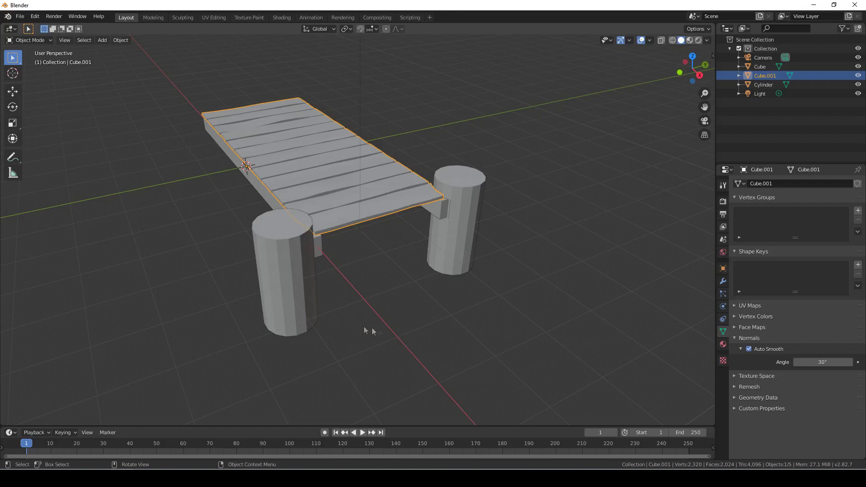
{"action": "left_click", "coordinate": [454, 236]}
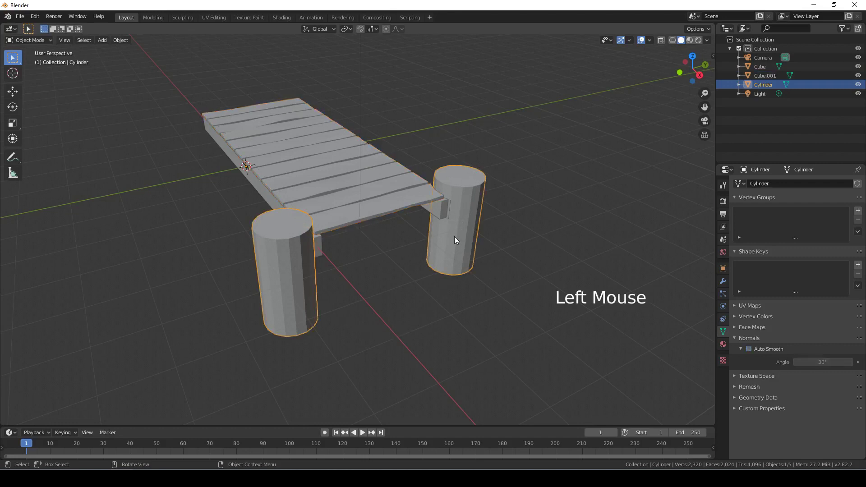
{"action": "key", "text": "space"}
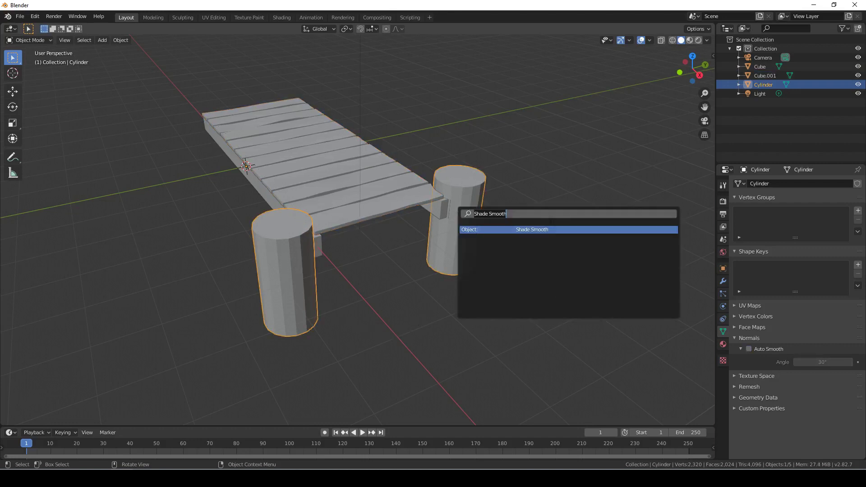
{"action": "left_click", "coordinate": [538, 230]}
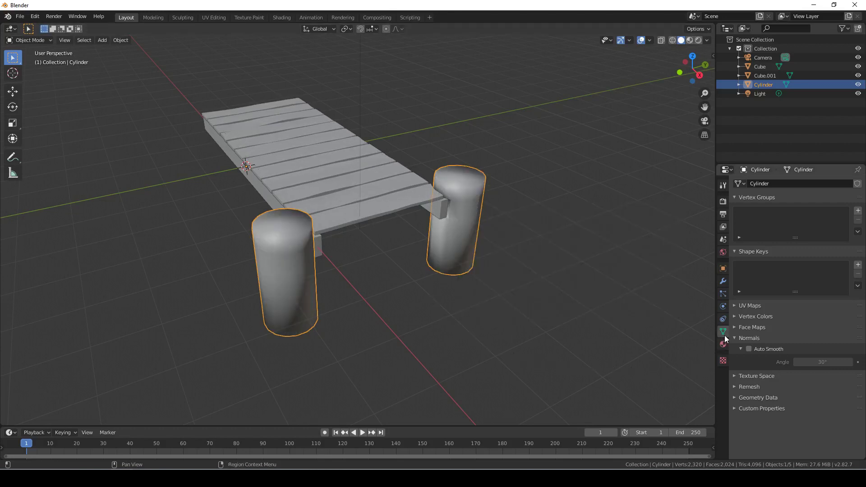
{"action": "left_click", "coordinate": [749, 348]}
{"action": "scroll", "coordinate": [458, 177], "scroll_direction": "up", "scroll_amount": 2}
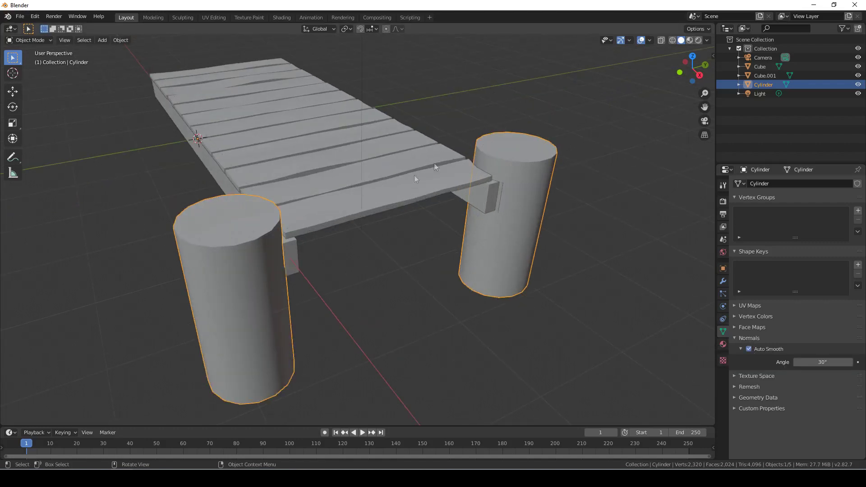
- Select the top faces of both posts, bevel their rims with a small single-segment bevel, and return to Object Mode
{"action": "key", "text": "Tab"}
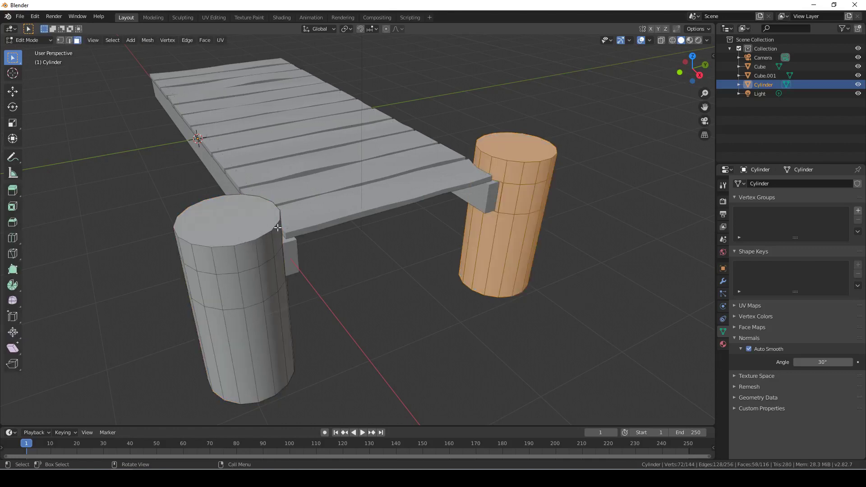
{"action": "left_click", "coordinate": [232, 213]}
{"action": "left_click", "coordinate": [521, 142], "text": "shift"}
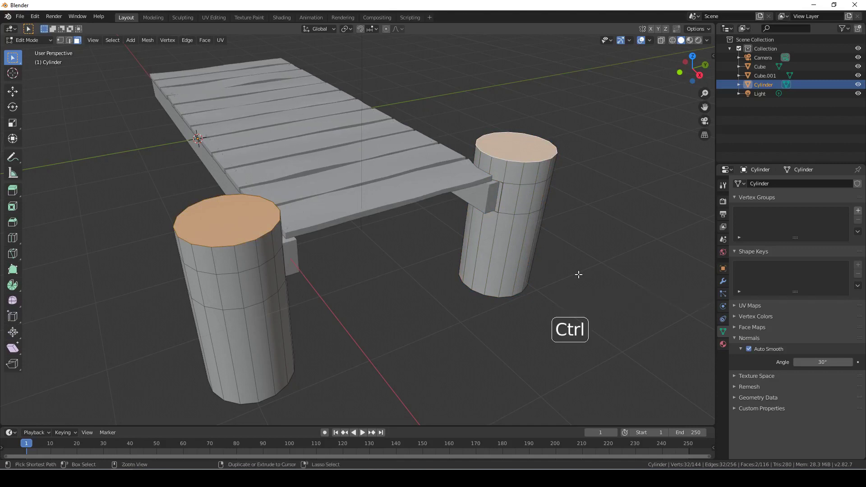
{"action": "key", "text": "ctrl+b"}
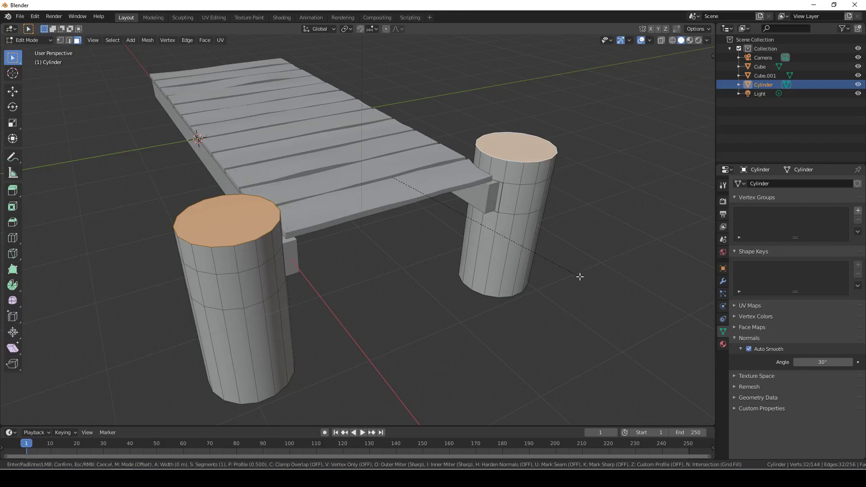
{"action": "left_click", "coordinate": [585, 280]}
{"action": "scroll", "coordinate": [501, 313], "scroll_direction": "down", "scroll_amount": 2}
{"action": "scroll", "coordinate": [502, 313], "scroll_direction": "up", "scroll_amount": 1}
{"action": "key", "text": "Tab"}
{"action": "scroll", "coordinate": [501, 313], "scroll_direction": "down", "scroll_amount": 3}
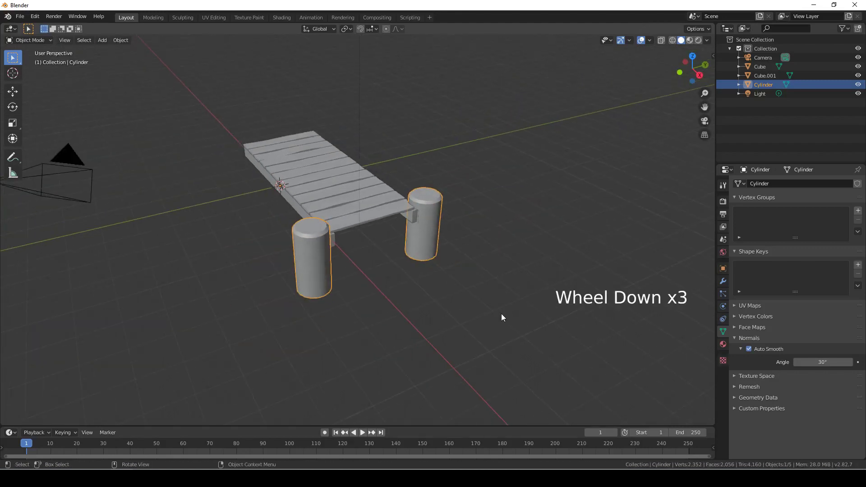
{"action": "mouse_move", "coordinate": [464, 310]}
{"action": "middle_mouse_down"}
{"action": "mouse_move", "coordinate": [435, 305]}
{"action": "mouse_move", "coordinate": [467, 325]}
{"action": "mouse_move", "coordinate": [445, 293]}
{"action": "mouse_move", "coordinate": [469, 299]}
{"action": "middle_mouse_up"}
{"action": "scroll", "coordinate": [462, 311], "scroll_direction": "up", "scroll_amount": 2}
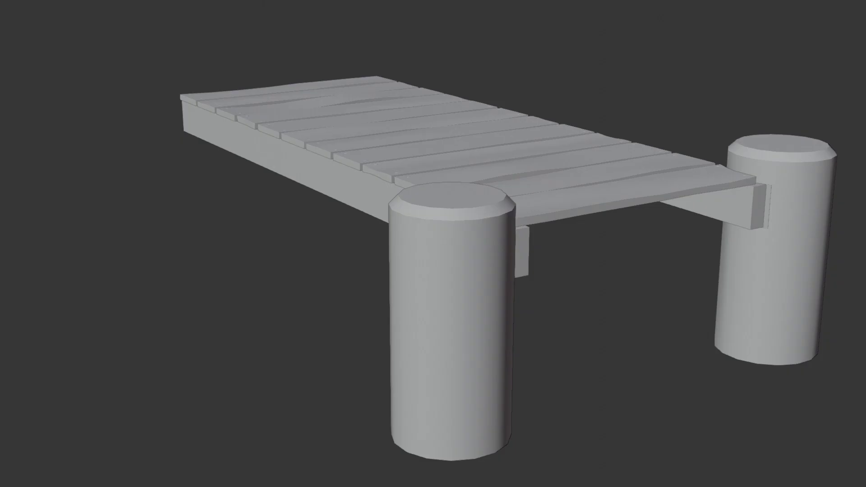